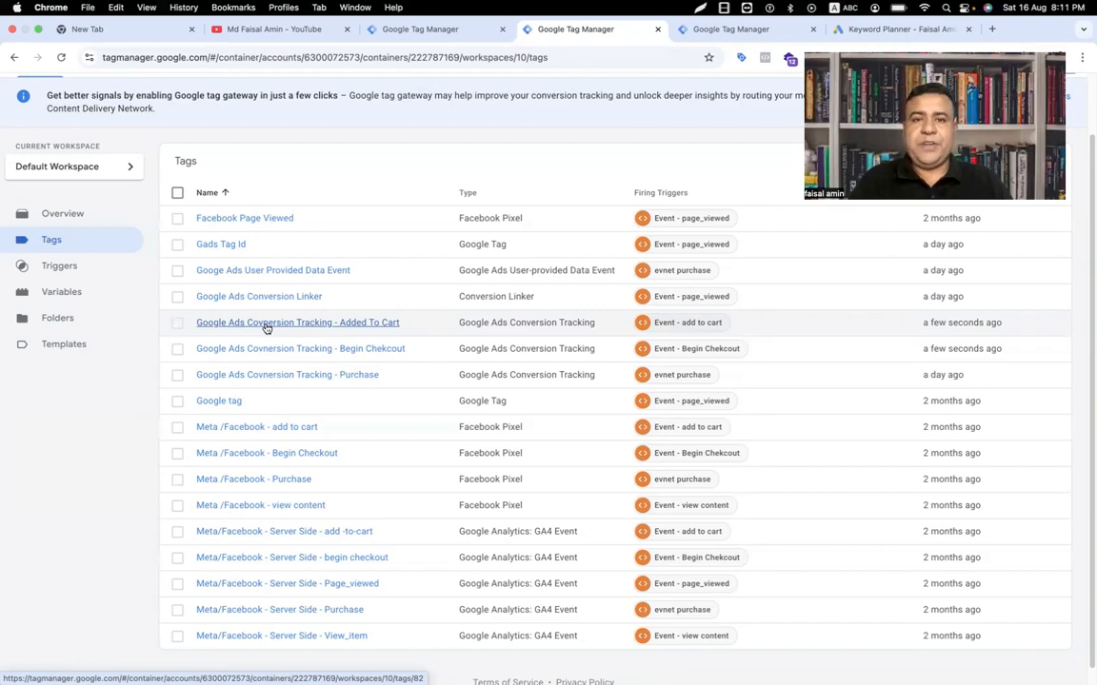
Step: Switch from the GTM Tags list to the Google Ads Keyword Planner tab
{"action": "left_click", "coordinate": [895, 28]}
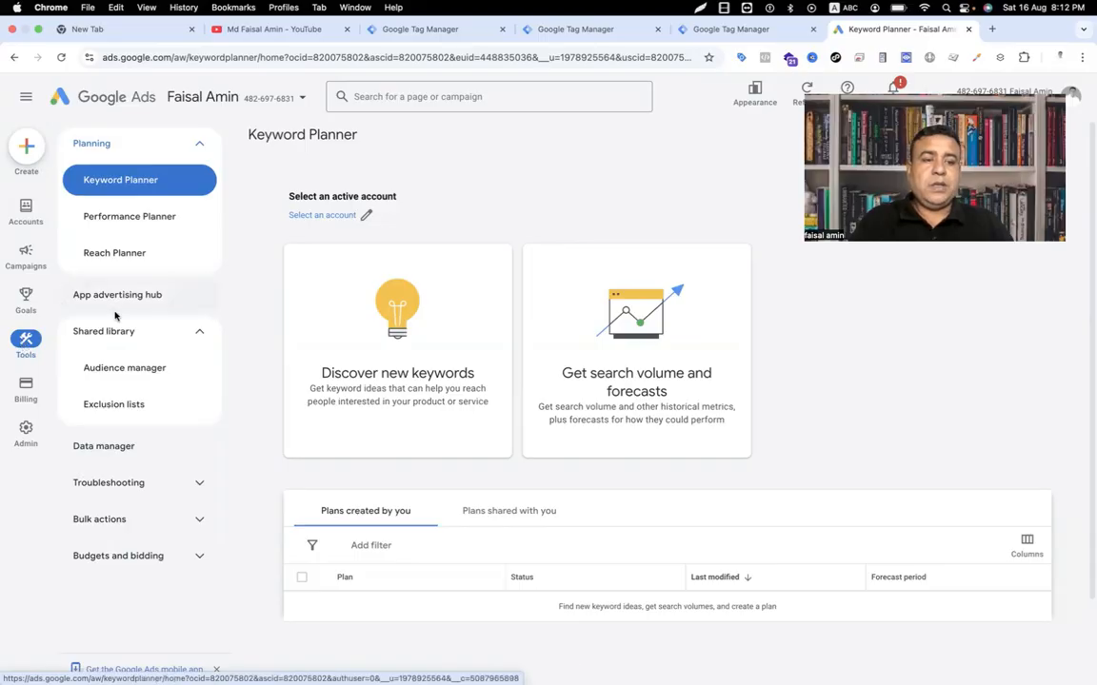
Step: Open Data manager from the Tools sidebar to see the Google tag and linked GA4
{"action": "left_click", "coordinate": [96, 451]}
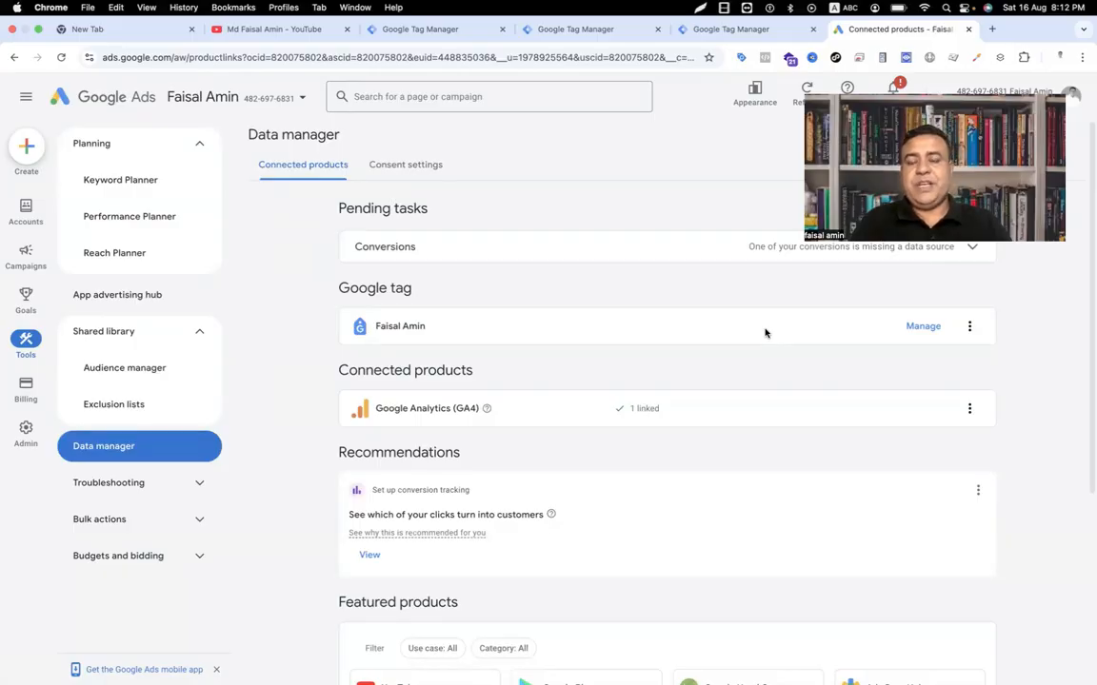
{"action": "left_click", "coordinate": [919, 326]}
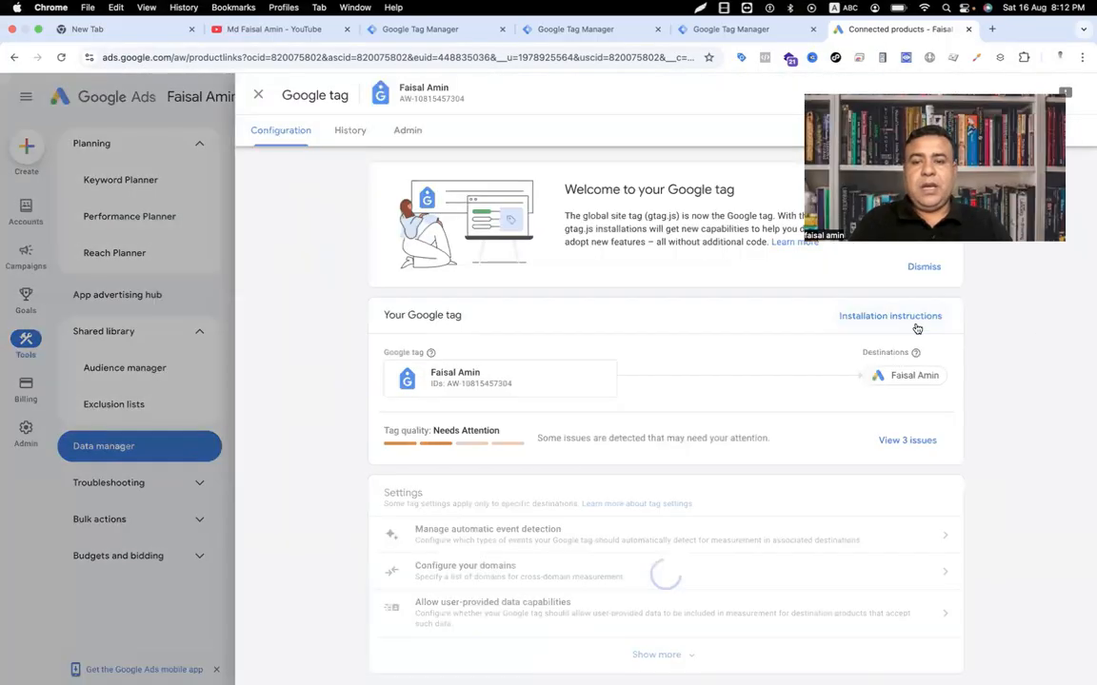
{"action": "left_click", "coordinate": [866, 321]}
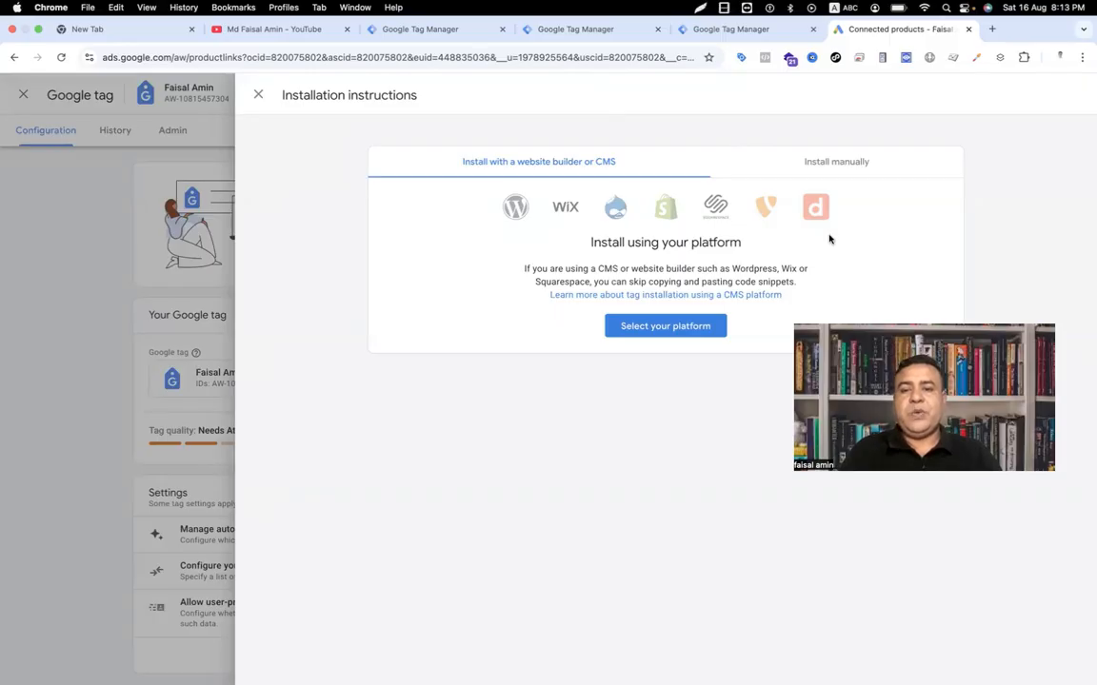
{"action": "left_click", "coordinate": [829, 164]}
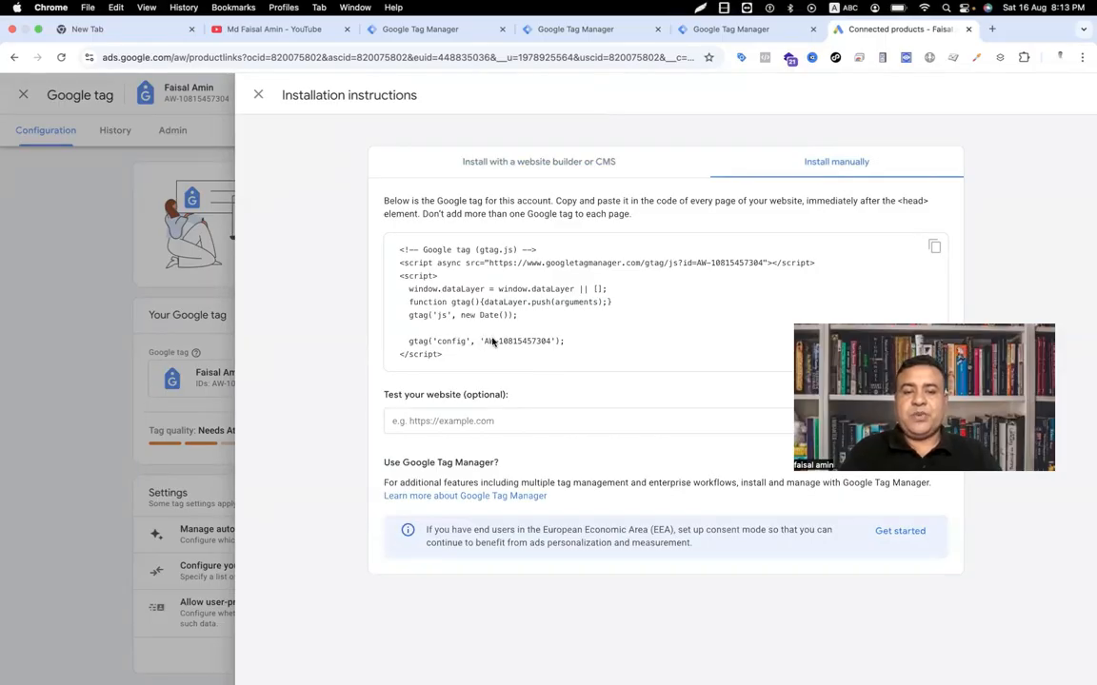
{"action": "left_click_drag", "start_coordinate": [482, 343], "coordinate": [547, 345]}
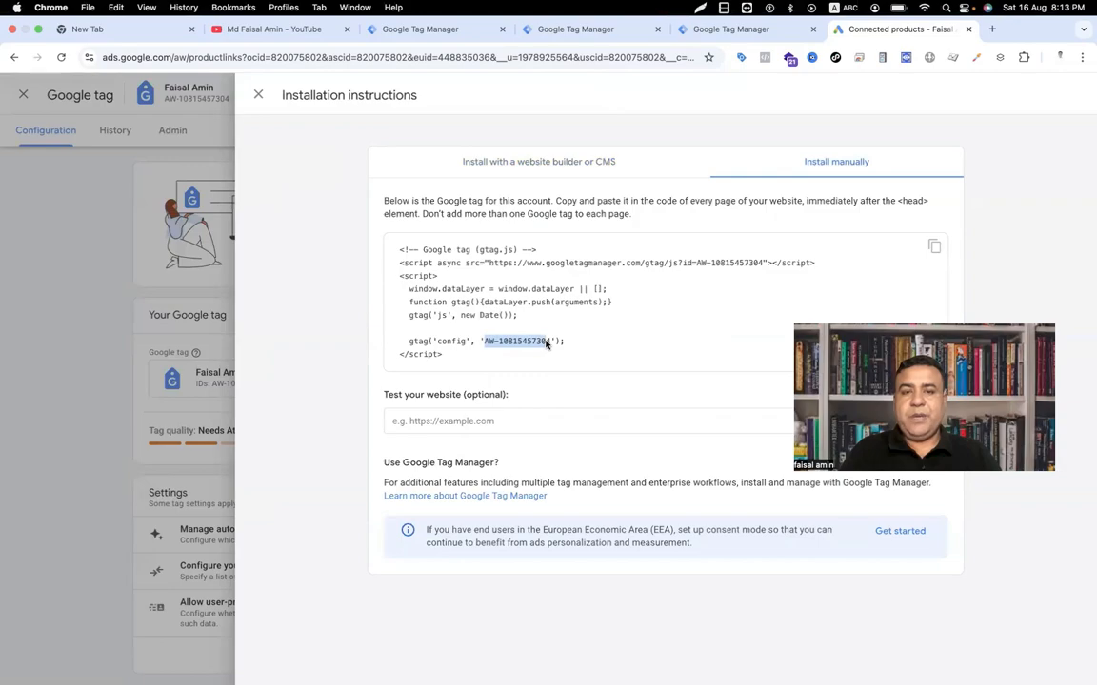
{"action": "left_click", "coordinate": [400, 29]}
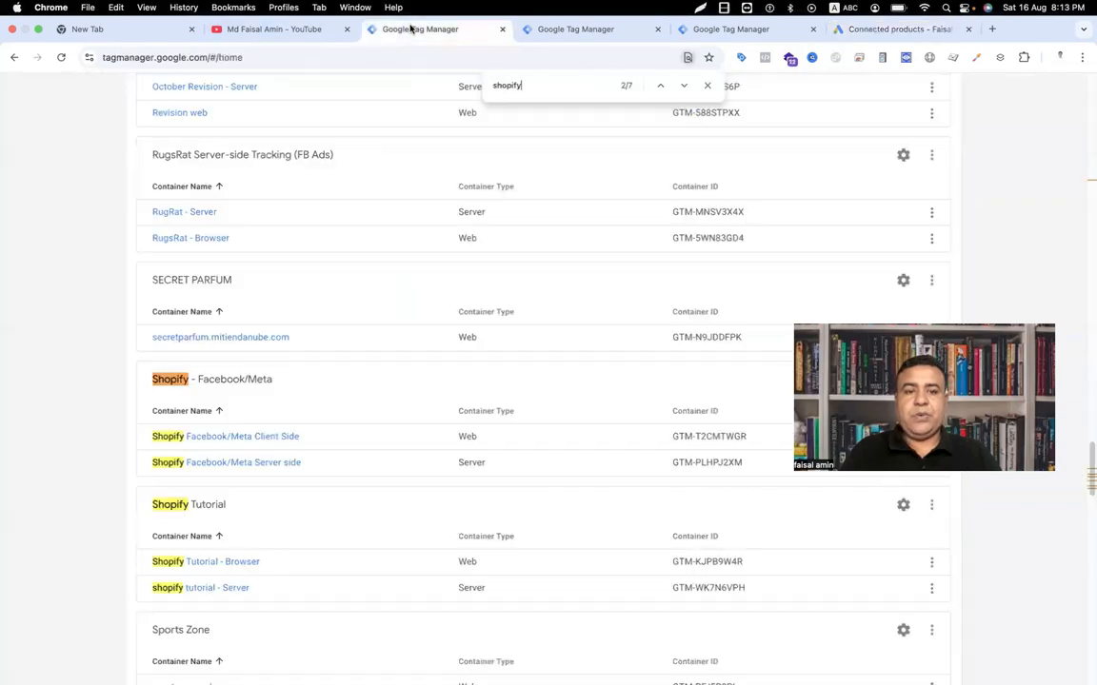
{"action": "left_click", "coordinate": [554, 27]}
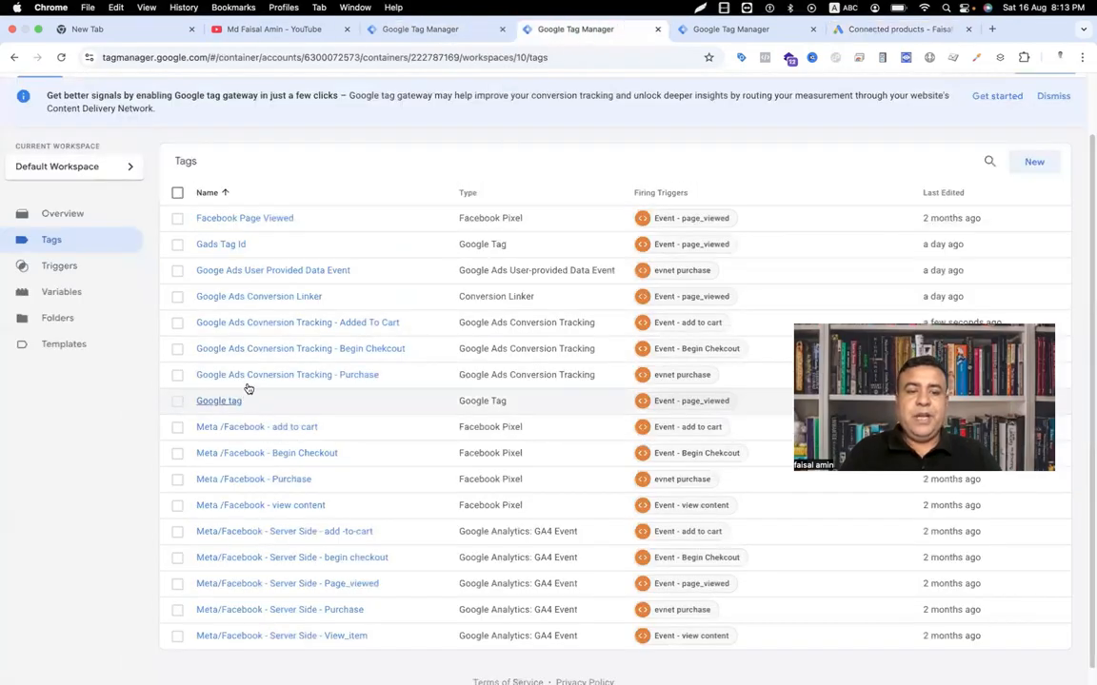
{"action": "left_click", "coordinate": [222, 245]}
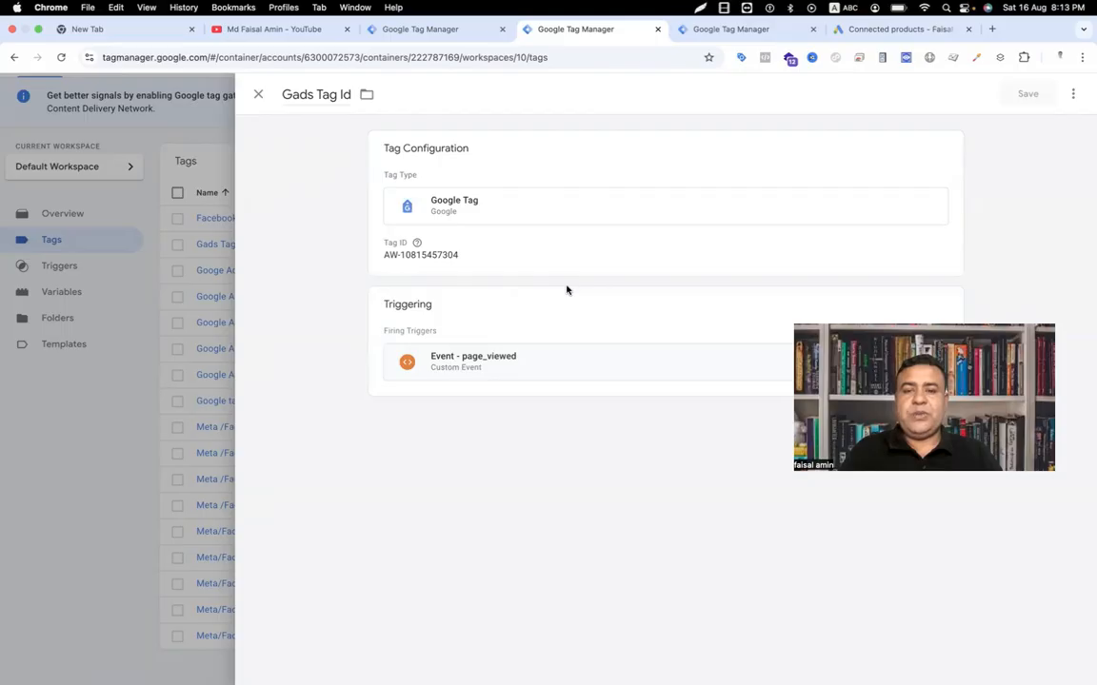
{"action": "left_click", "coordinate": [258, 95]}
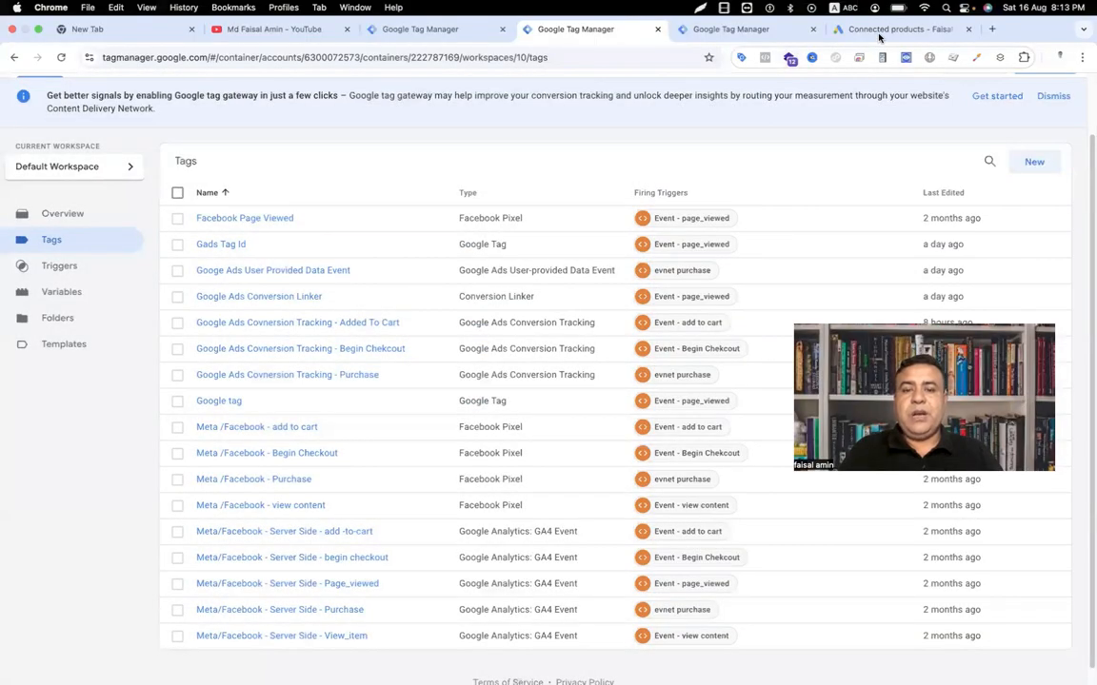
{"action": "left_click", "coordinate": [879, 35]}
{"action": "left_click", "coordinate": [258, 95]}
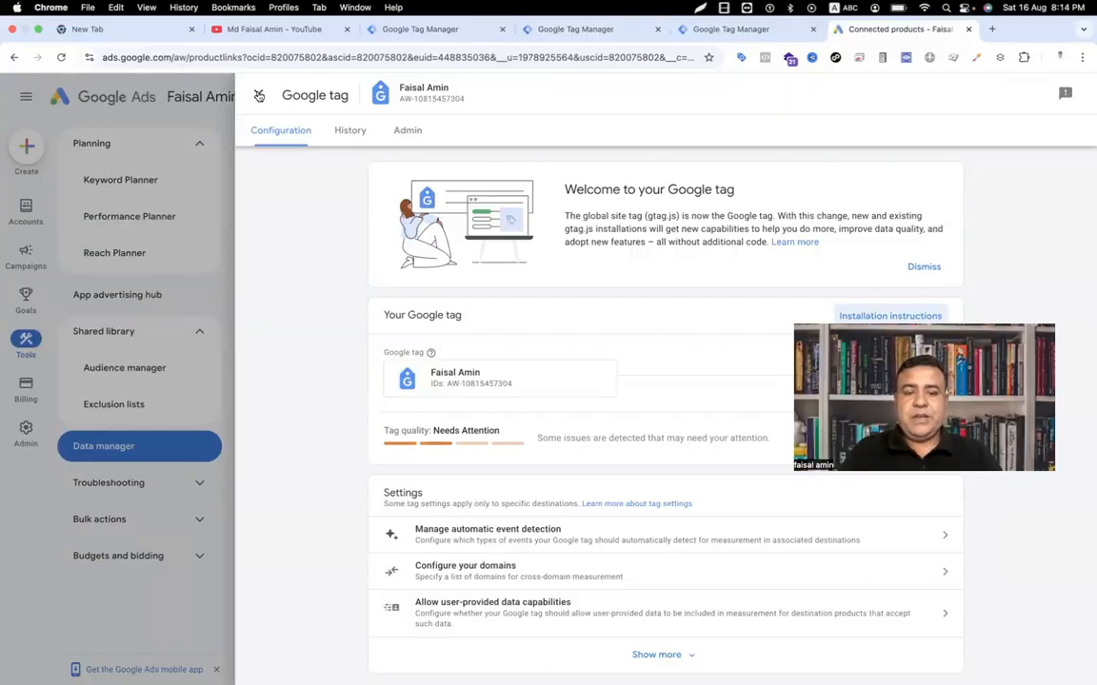
Step: Open Goals > Conversions > Summary, then return to the GTM tags list
{"action": "left_click", "coordinate": [258, 95]}
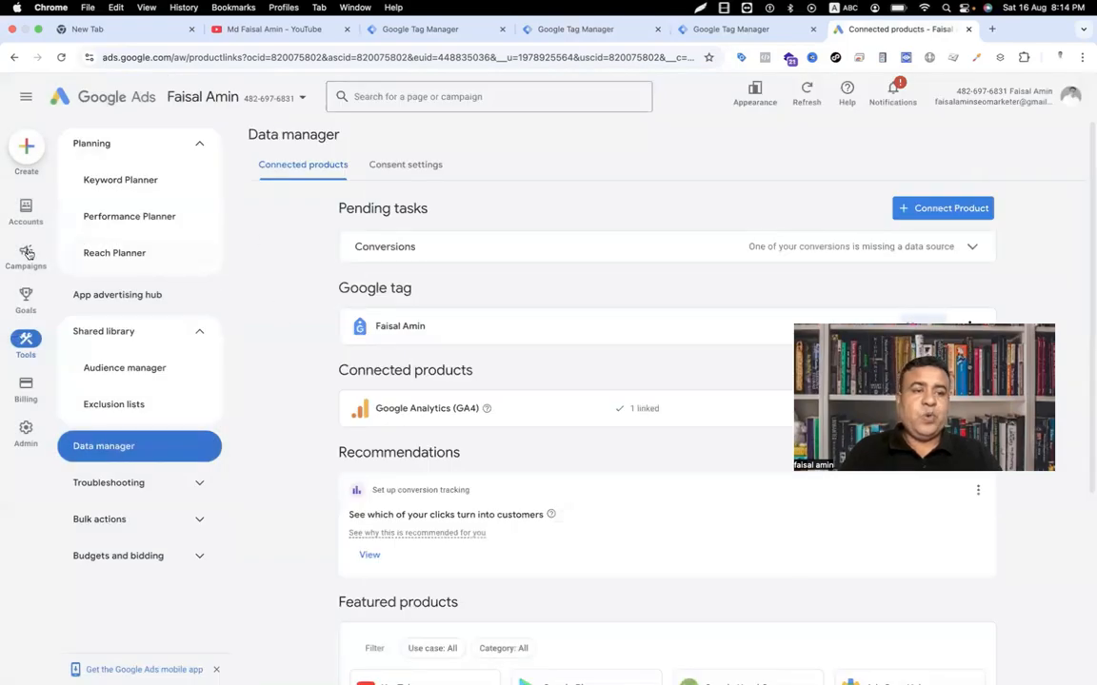
{"action": "mouse_move", "coordinate": [26, 295]}
{"action": "left_click", "coordinate": [138, 155]}
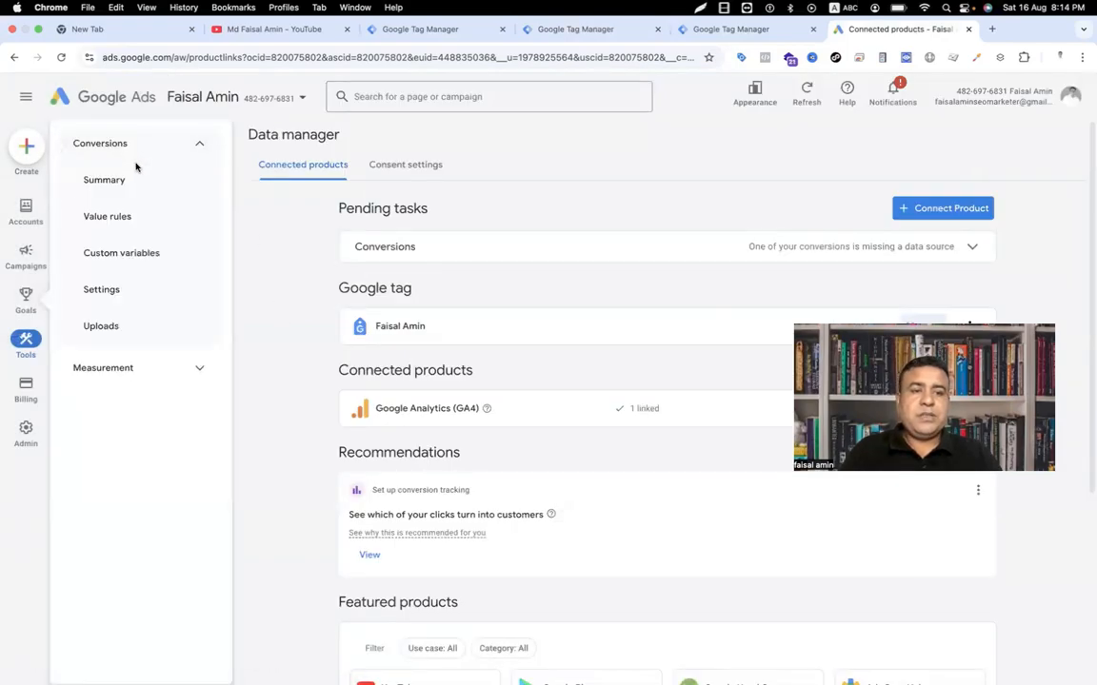
{"action": "left_click", "coordinate": [131, 180]}
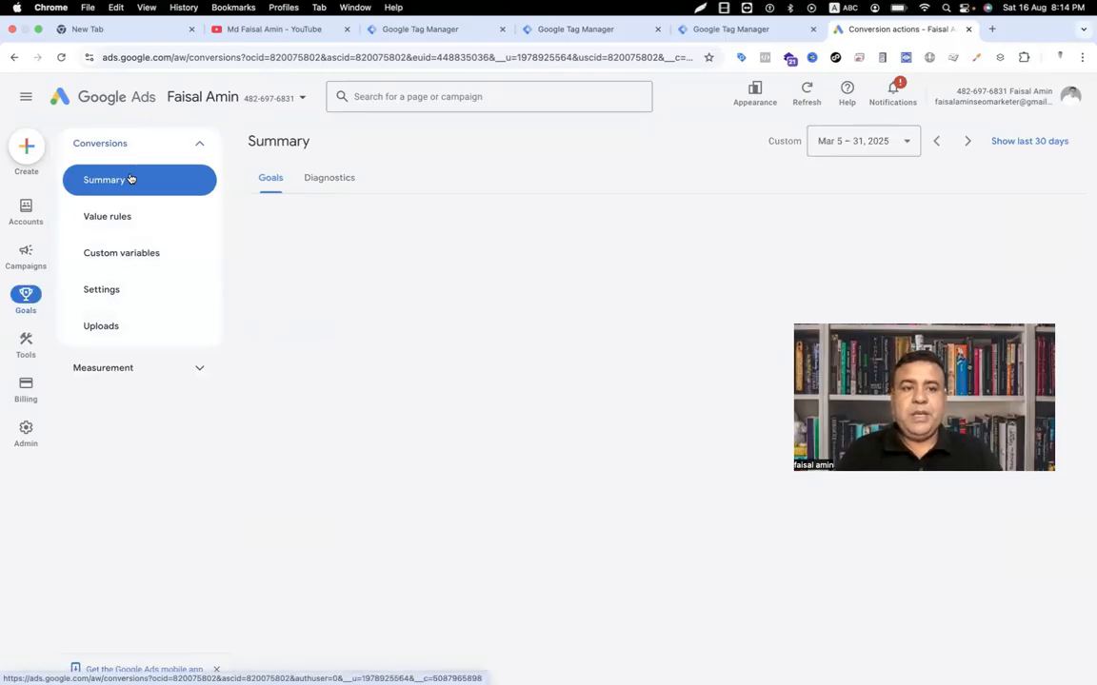
{"action": "left_click", "coordinate": [408, 34]}
{"action": "left_click", "coordinate": [555, 25]}
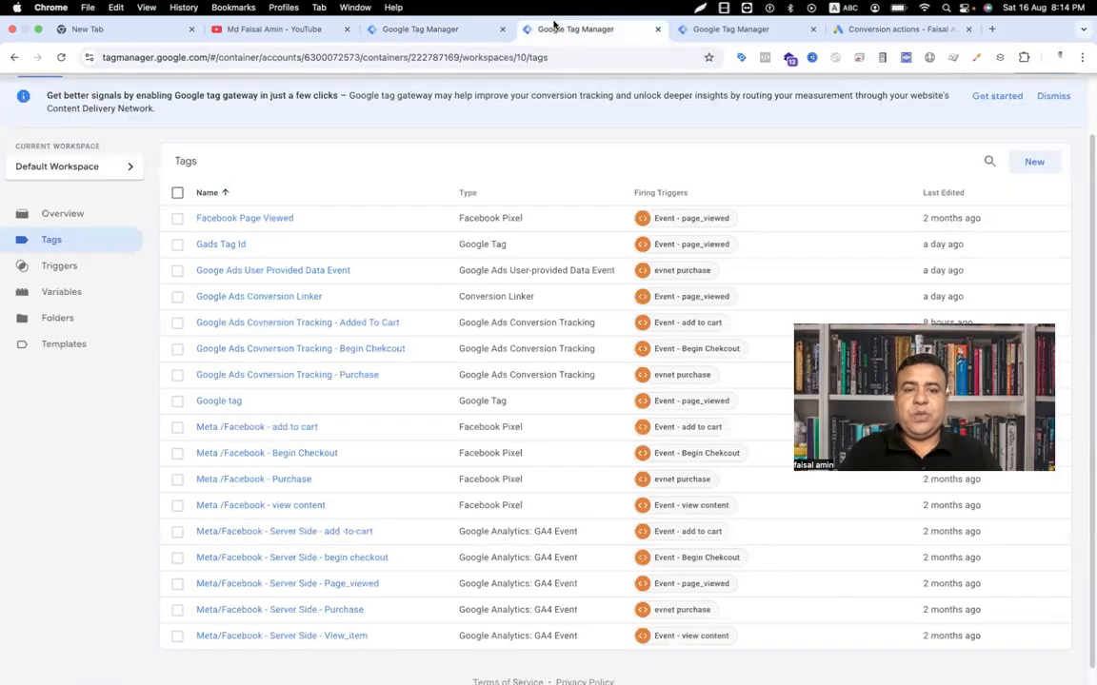
Step: Create a new tag and list the Google Ads tag types for its configuration
{"action": "left_click", "coordinate": [1031, 163]}
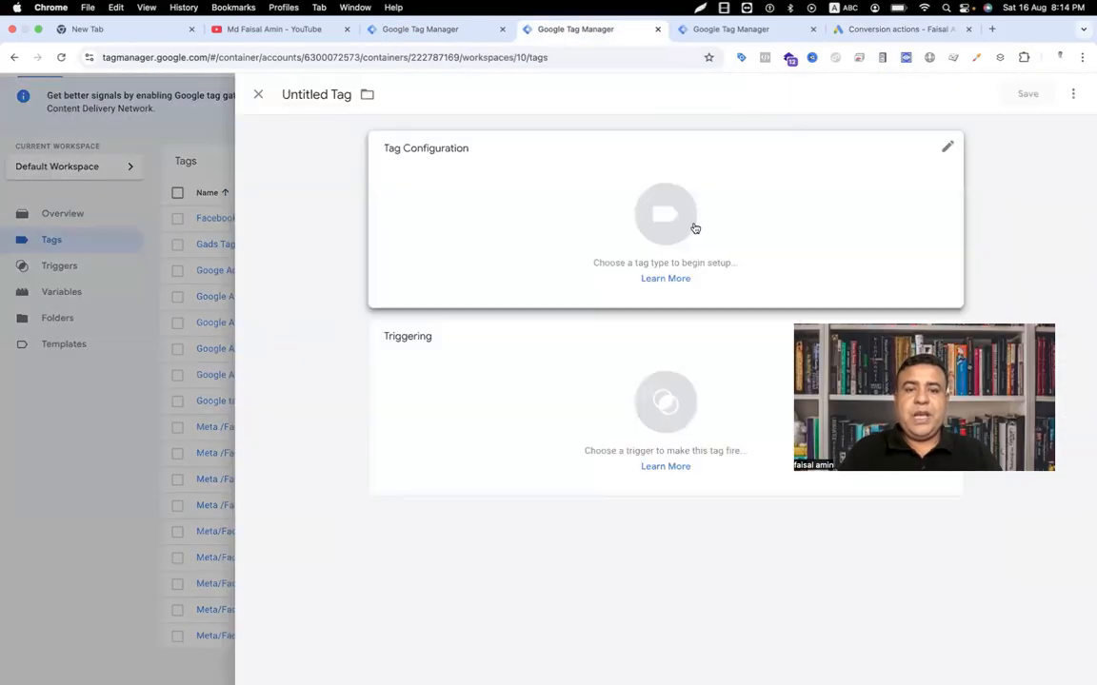
{"action": "left_click", "coordinate": [687, 228]}
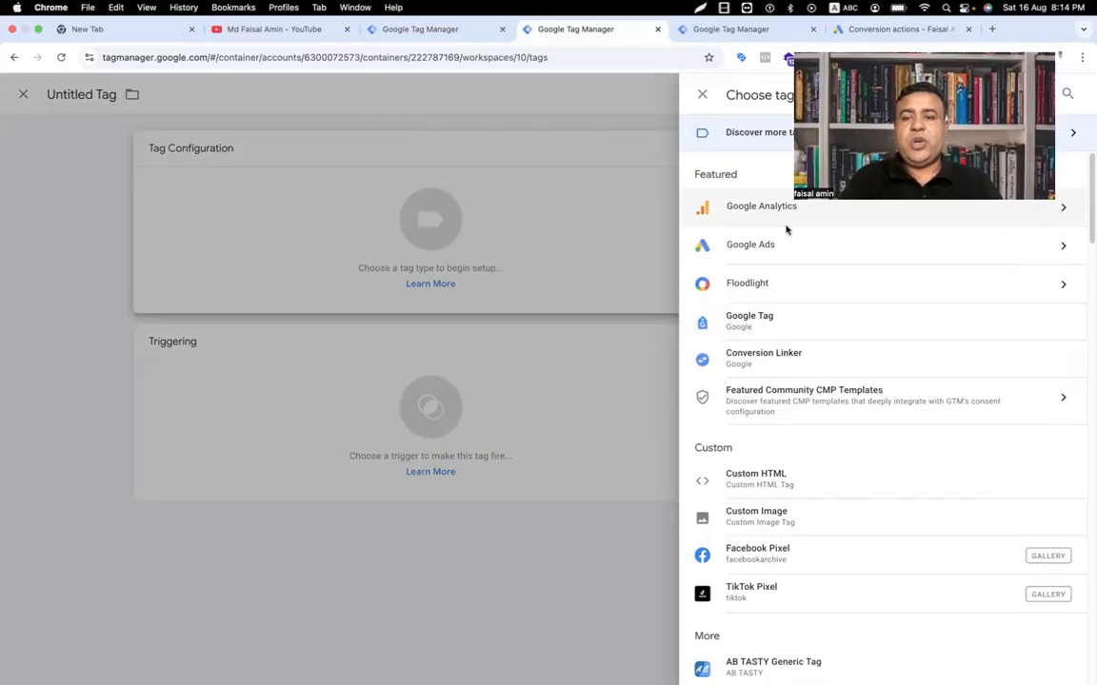
{"action": "left_click", "coordinate": [956, 256]}
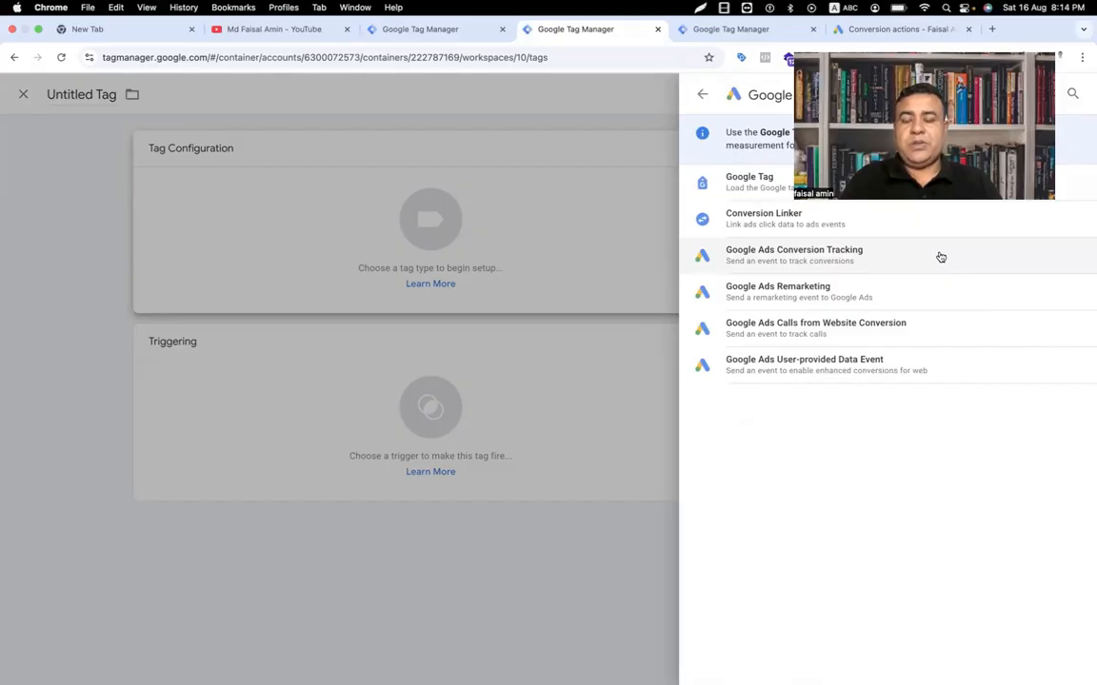
Step: Set the Untitled Tag's type to Google Ads Remarketing
{"action": "left_click", "coordinate": [795, 290]}
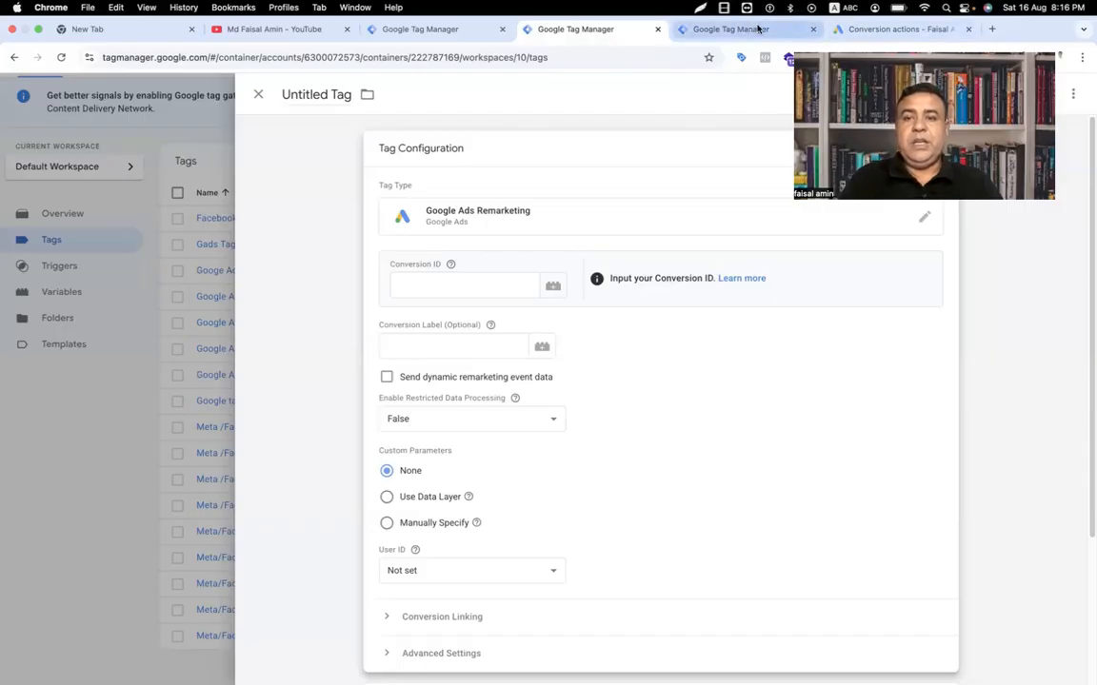
{"action": "left_click", "coordinate": [847, 29]}
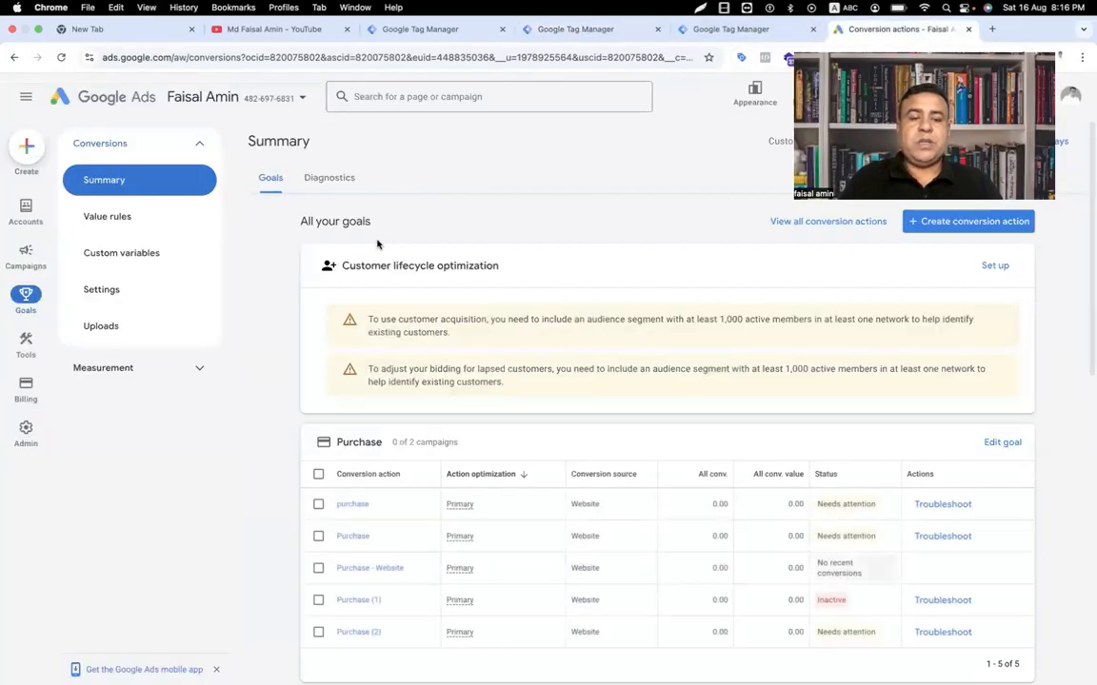
{"action": "left_click", "coordinate": [354, 570]}
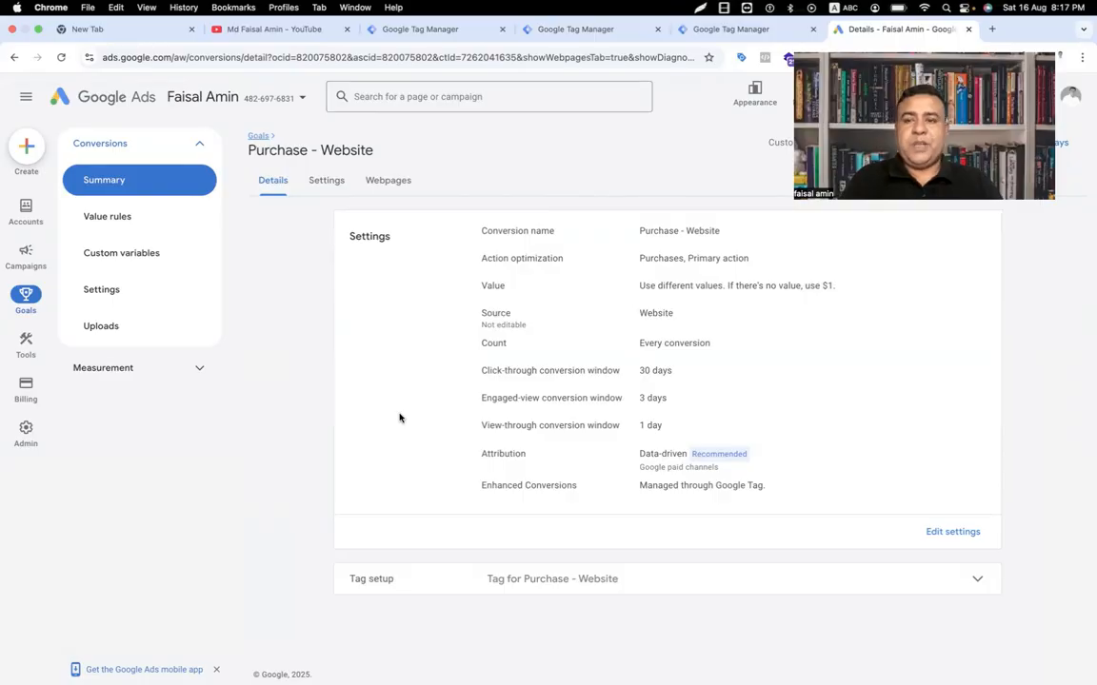
{"action": "left_click", "coordinate": [617, 579]}
{"action": "scroll", "coordinate": [617, 578], "scroll_direction": "down", "scroll_amount": 2}
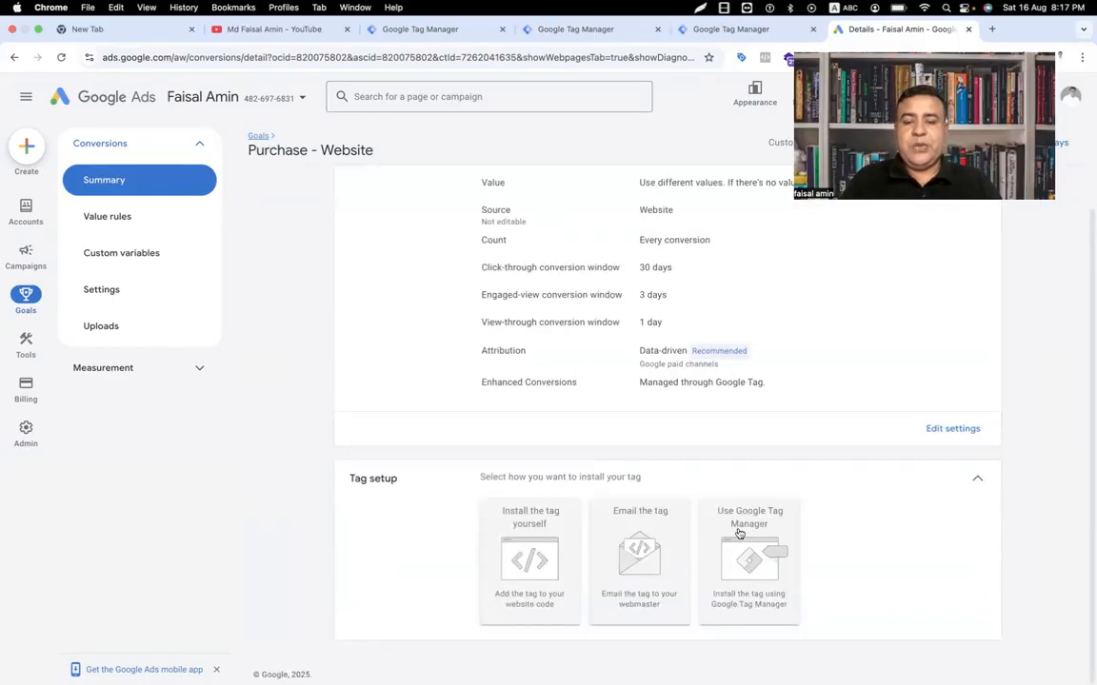
{"action": "left_click", "coordinate": [755, 557]}
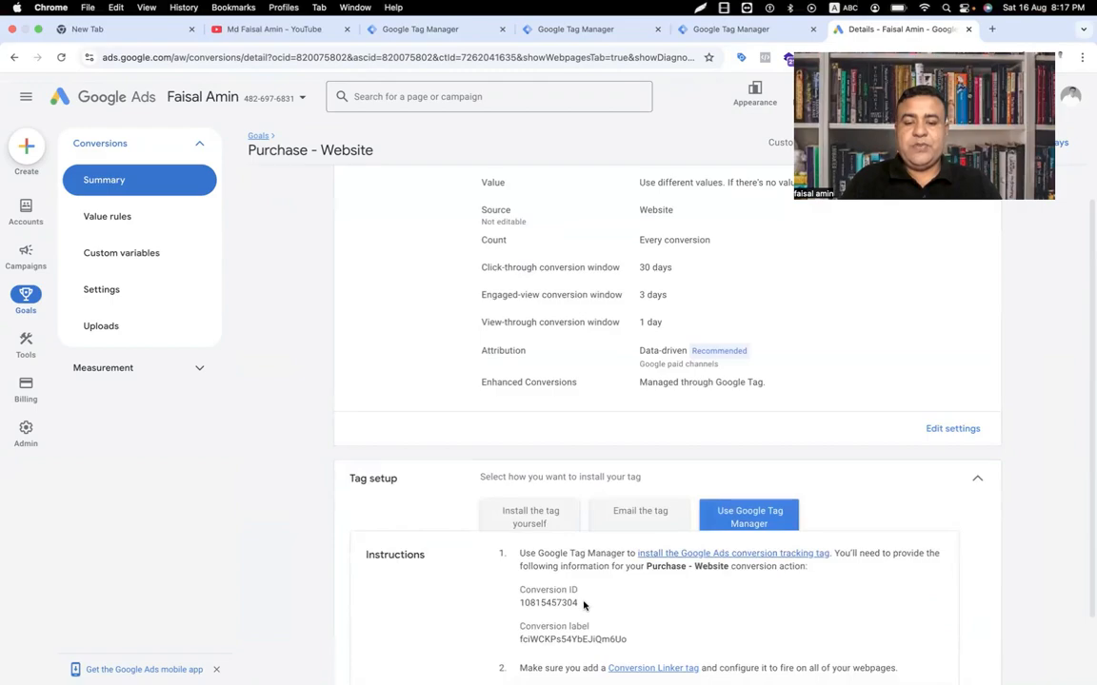
{"action": "left_click_drag", "start_coordinate": [580, 602], "coordinate": [507, 609]}
{"action": "key", "text": "super+c"}
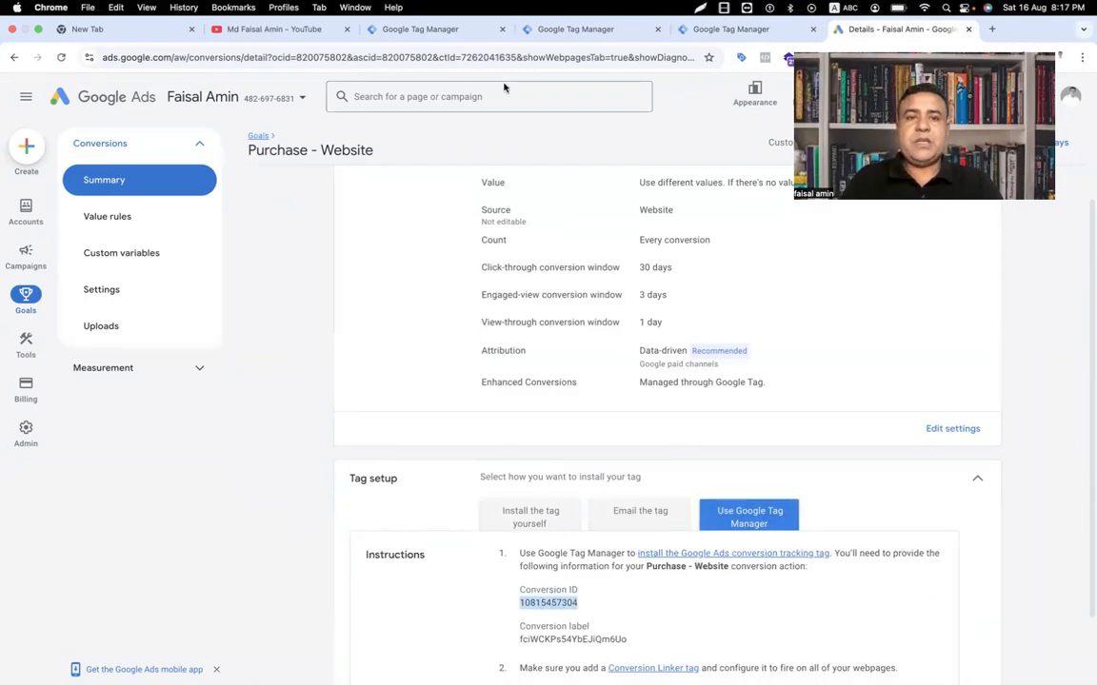
{"action": "left_click", "coordinate": [712, 30]}
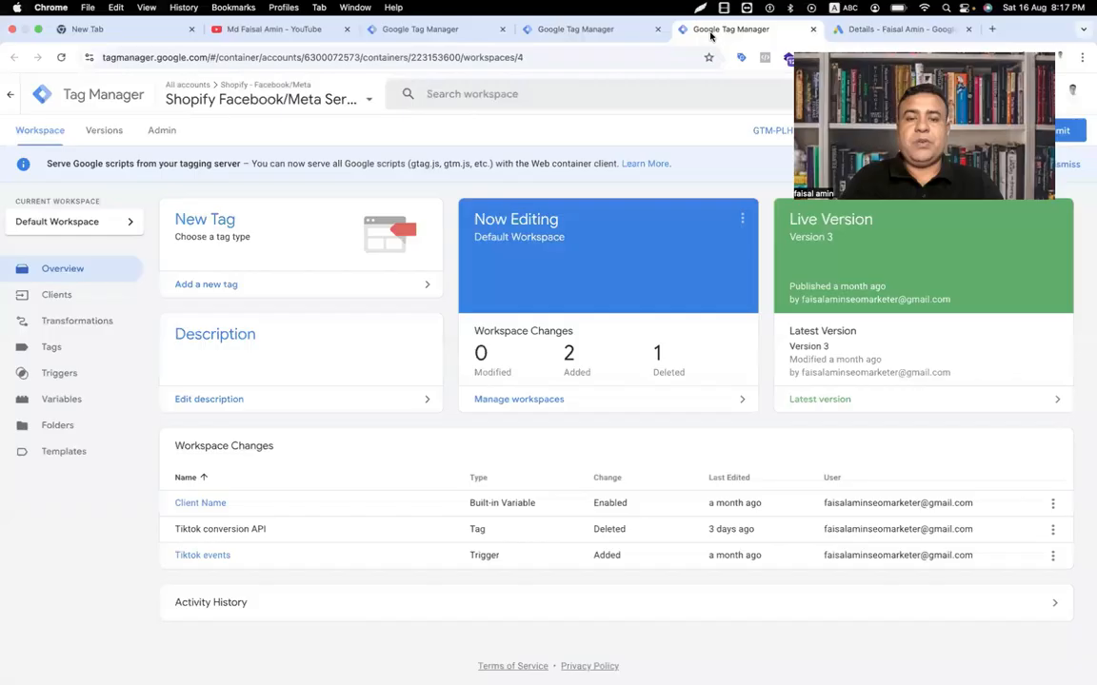
{"action": "left_click", "coordinate": [614, 27]}
{"action": "left_click", "coordinate": [423, 348]}
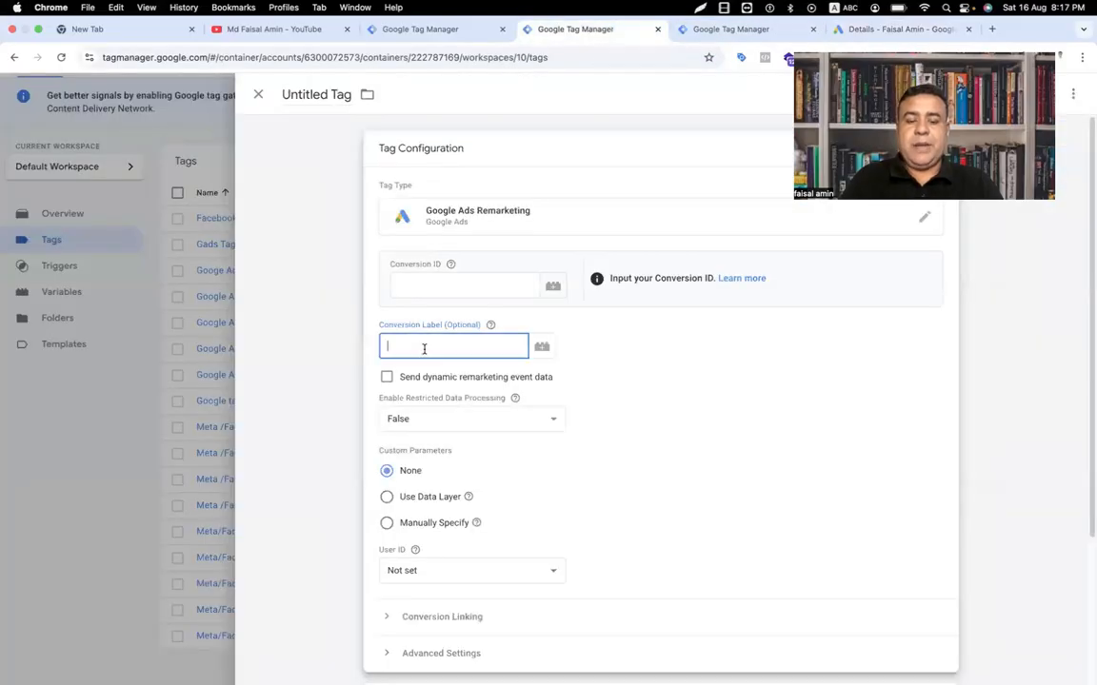
{"action": "key", "text": "super+v"}
{"action": "key", "text": "super+z"}
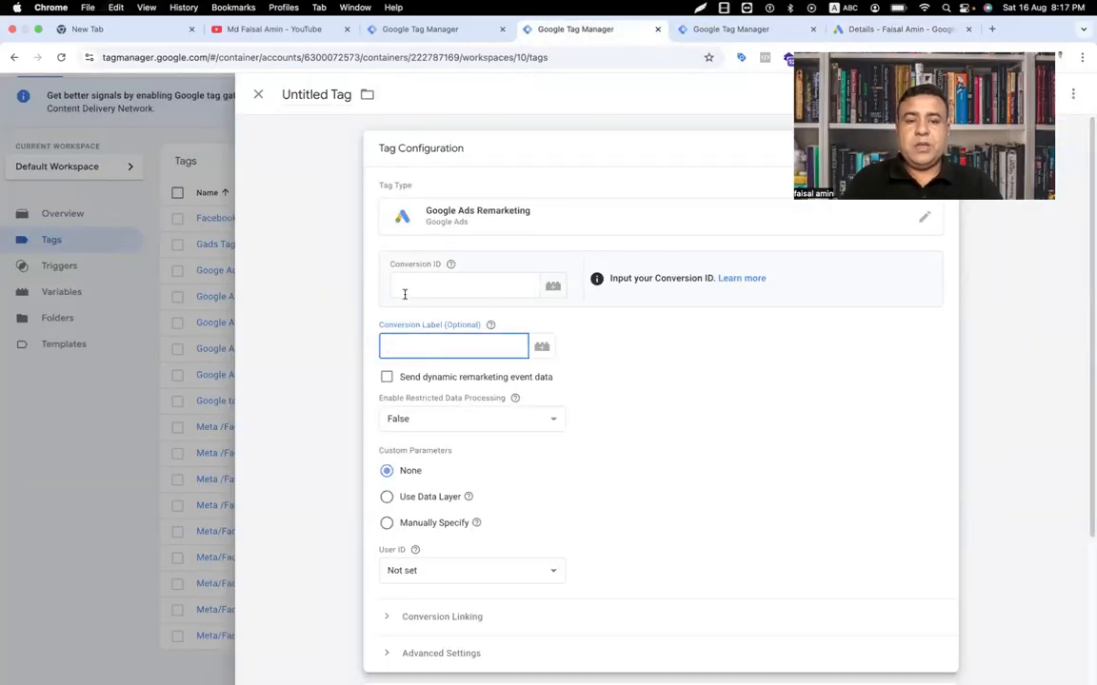
{"action": "left_click", "coordinate": [407, 287]}
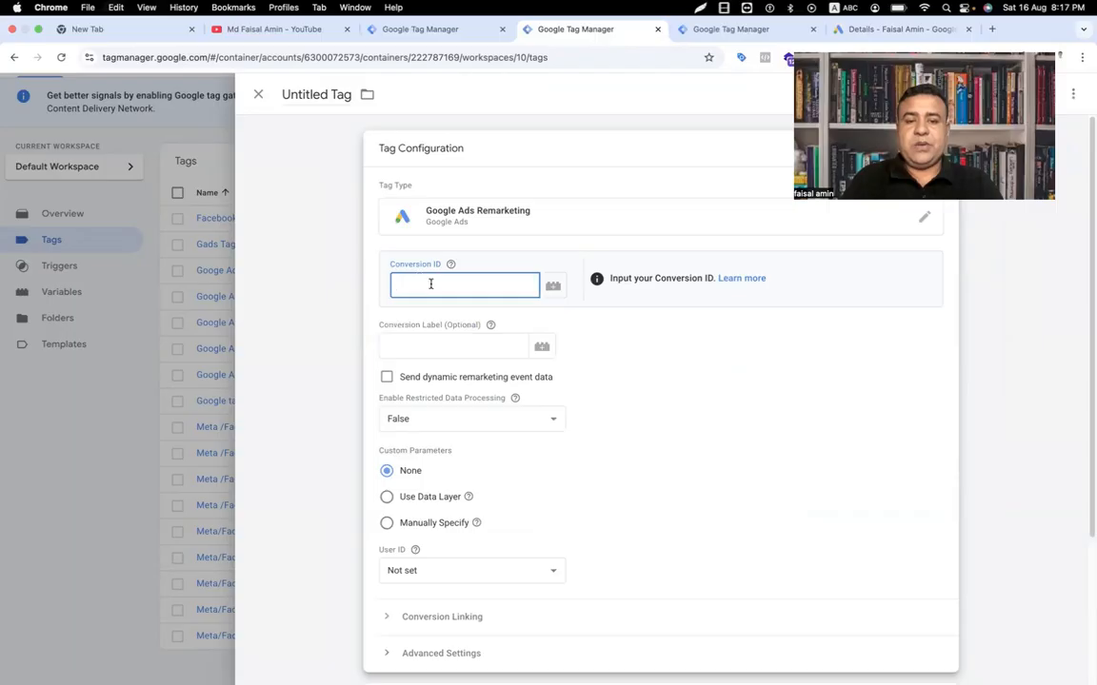
{"action": "key", "text": "super+v"}
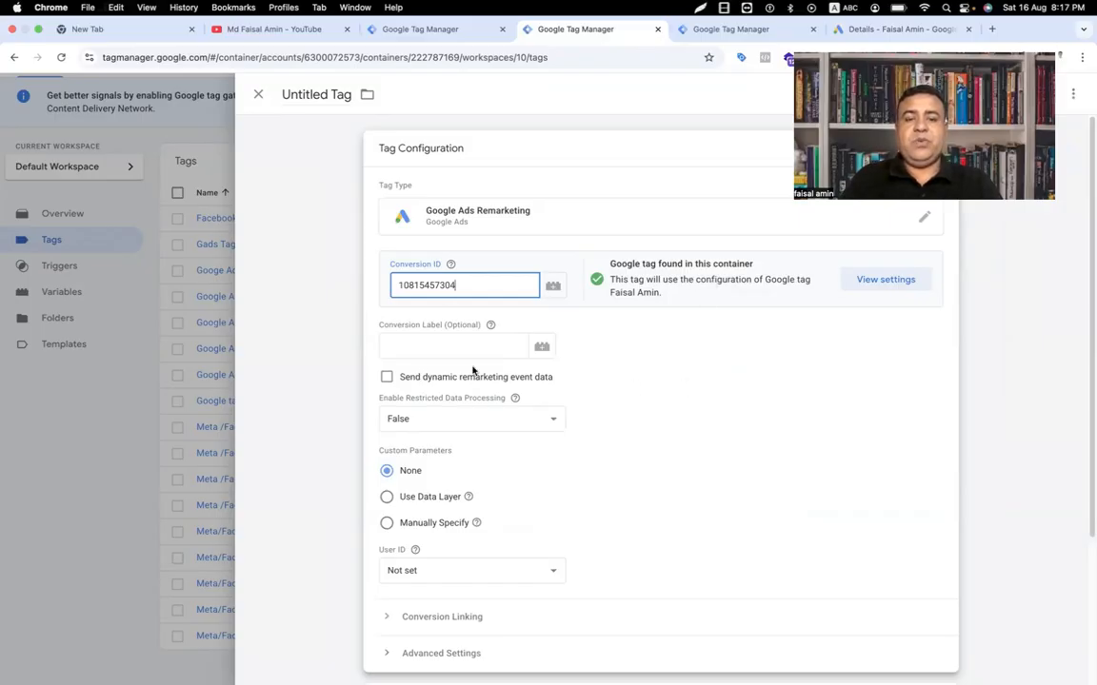
Step: Enable 'Send dynamic remarketing event data' and focus the Event Name field
{"action": "left_click", "coordinate": [386, 379]}
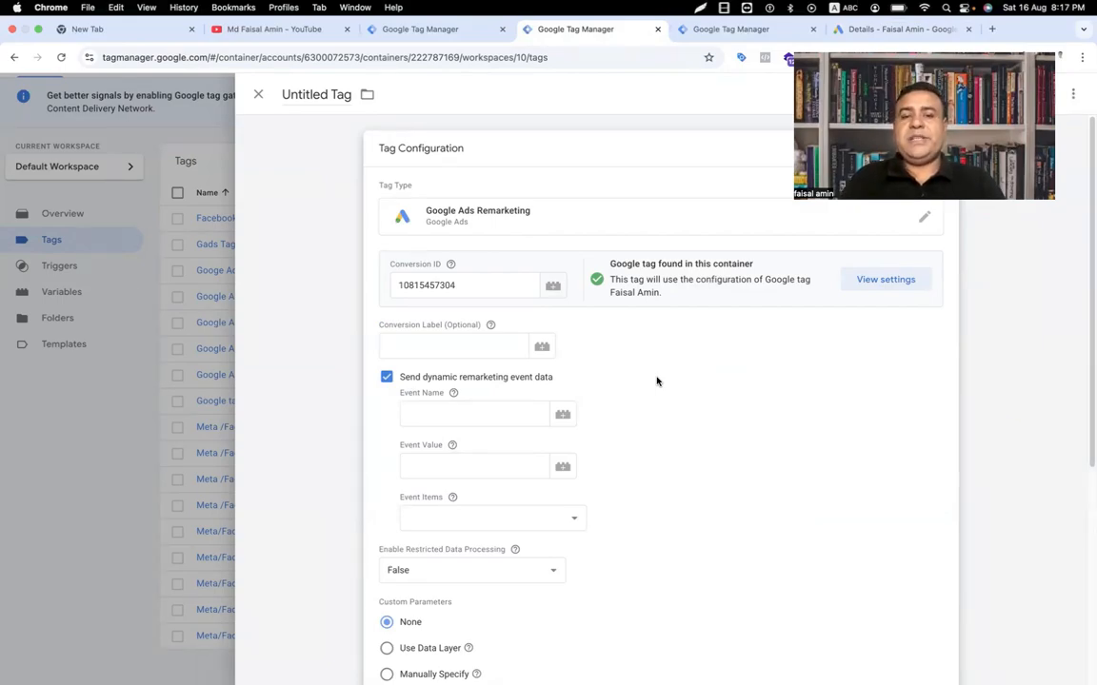
{"action": "left_click", "coordinate": [386, 378]}
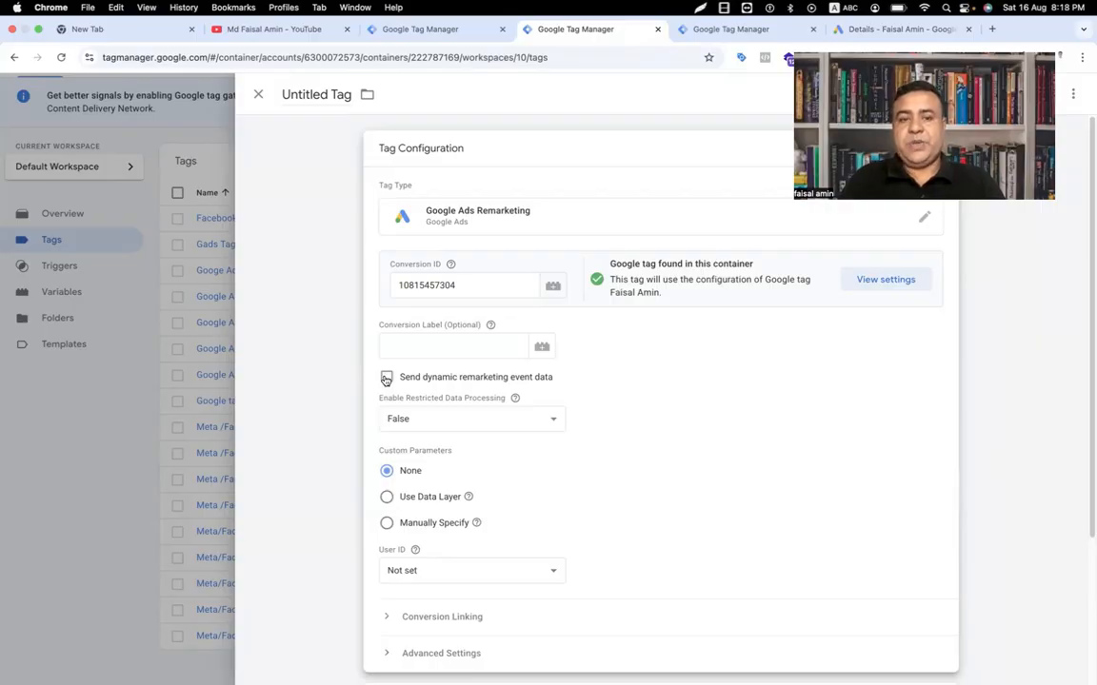
{"action": "left_click", "coordinate": [386, 378]}
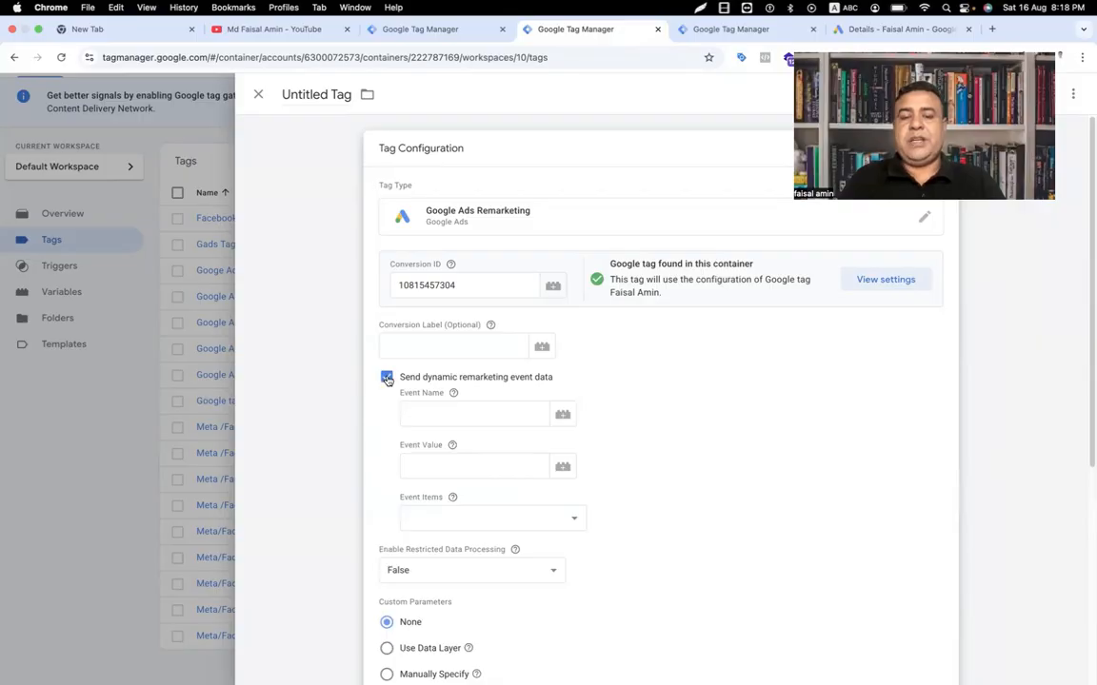
{"action": "left_click", "coordinate": [419, 418]}
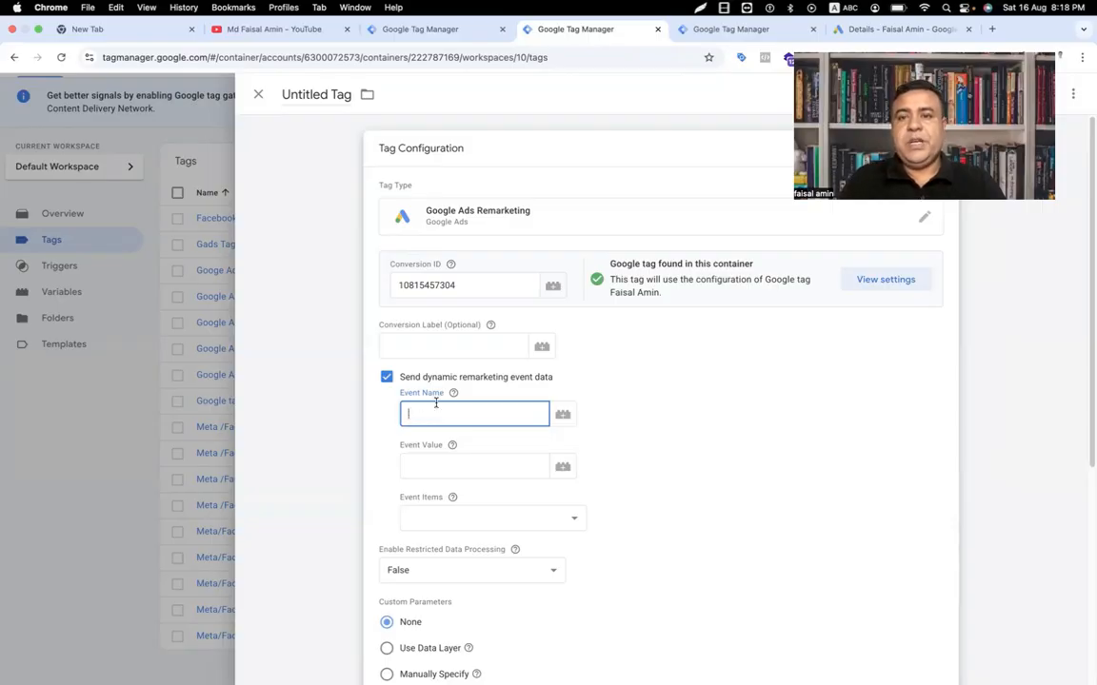
{"action": "left_click", "coordinate": [990, 30]}
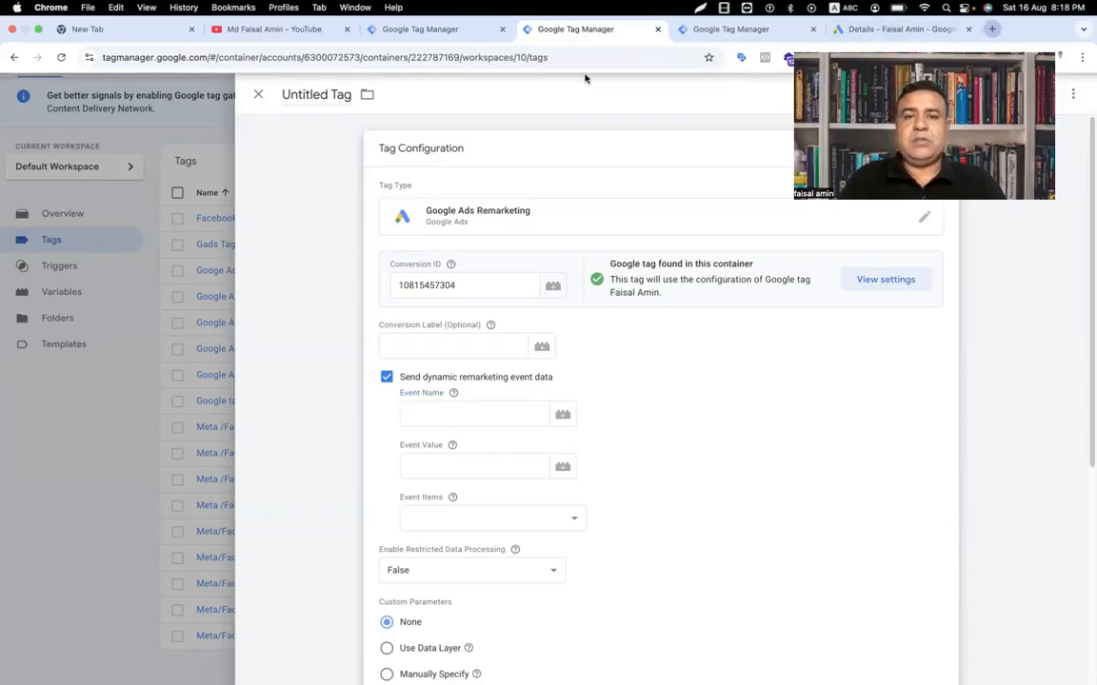
Step: Search 'google dynamic remarketing event and parameters' and open the Google Help result in a new tab
{"action": "left_click", "coordinate": [578, 60]}
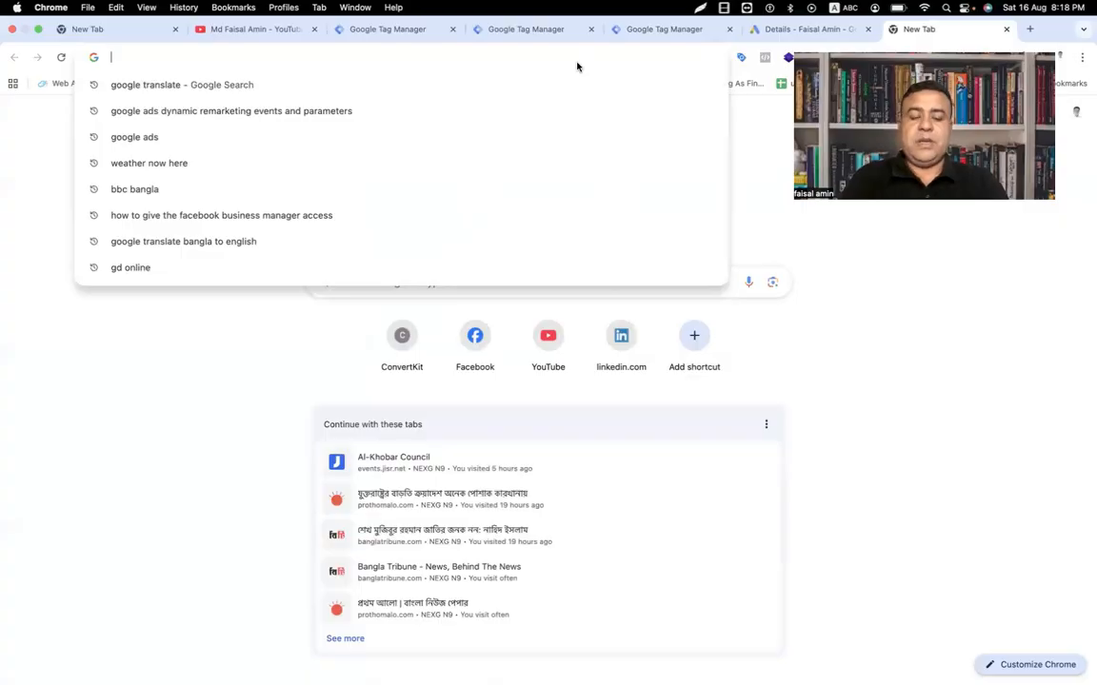
{"action": "type", "text": "dy"}
{"action": "key", "text": "BackSpace"}
{"action": "key", "text": "BackSpace"}
{"action": "type", "text": "google "}
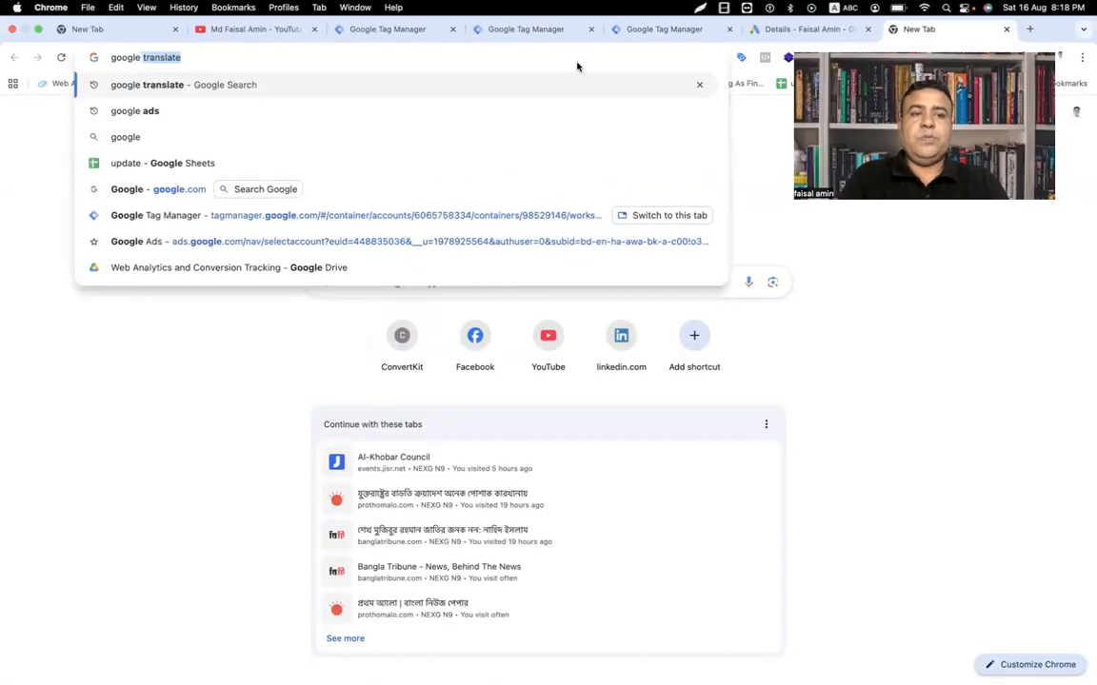
{"action": "type", "text": "dynamic remarketing"}
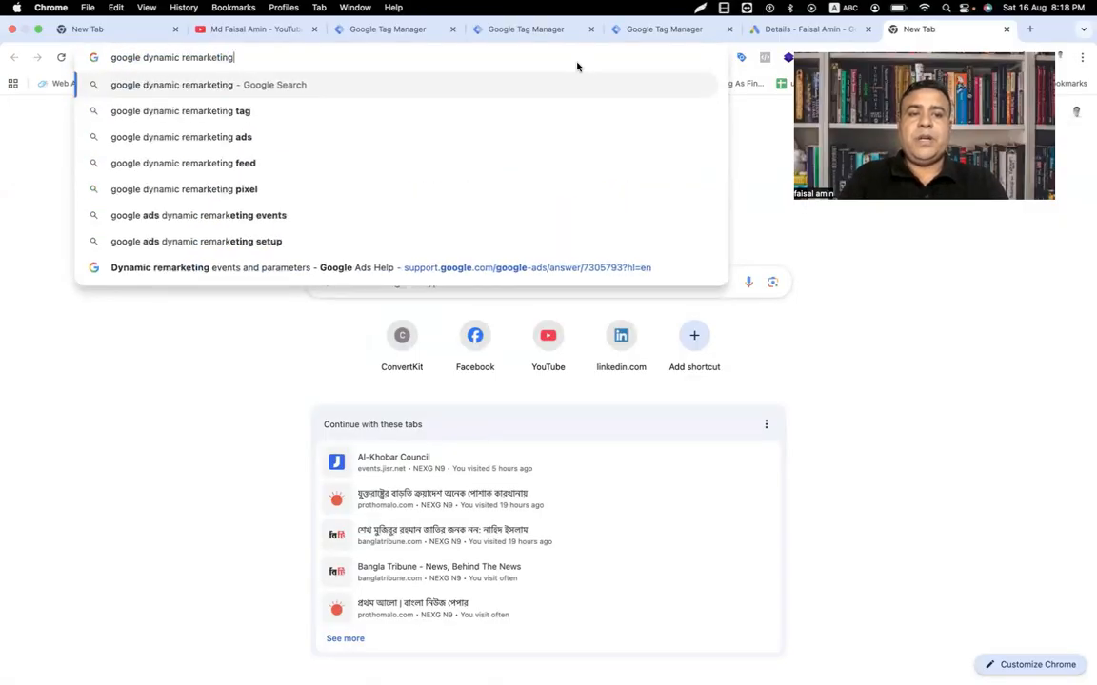
{"action": "type", "text": " event "}
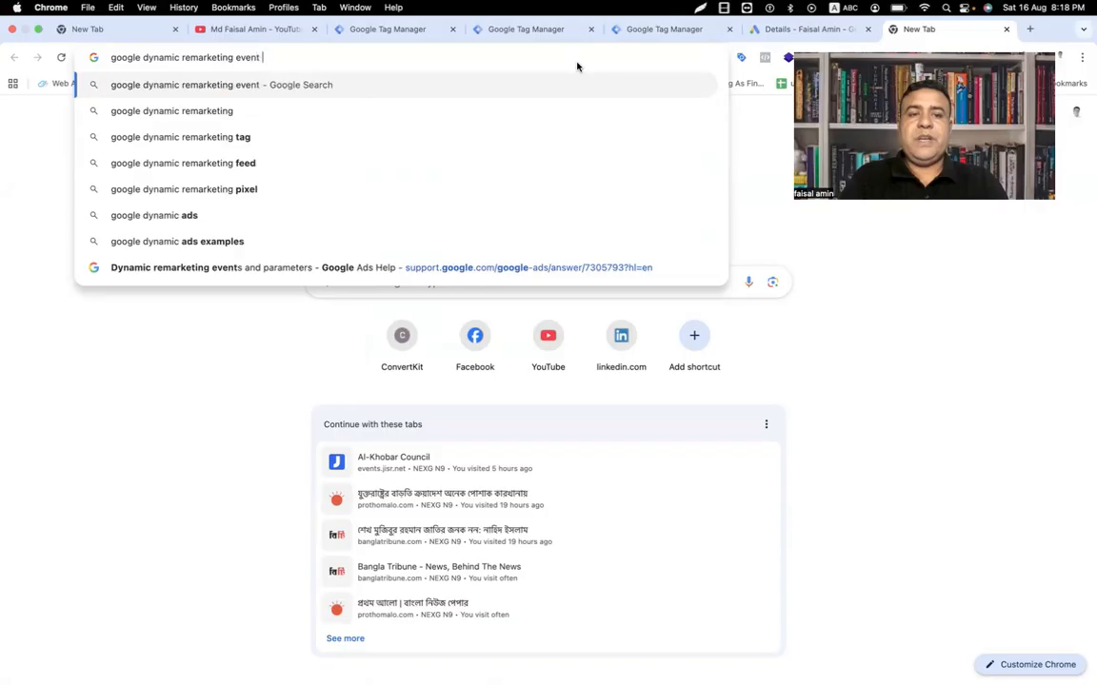
{"action": "type", "text": "and parameters"}
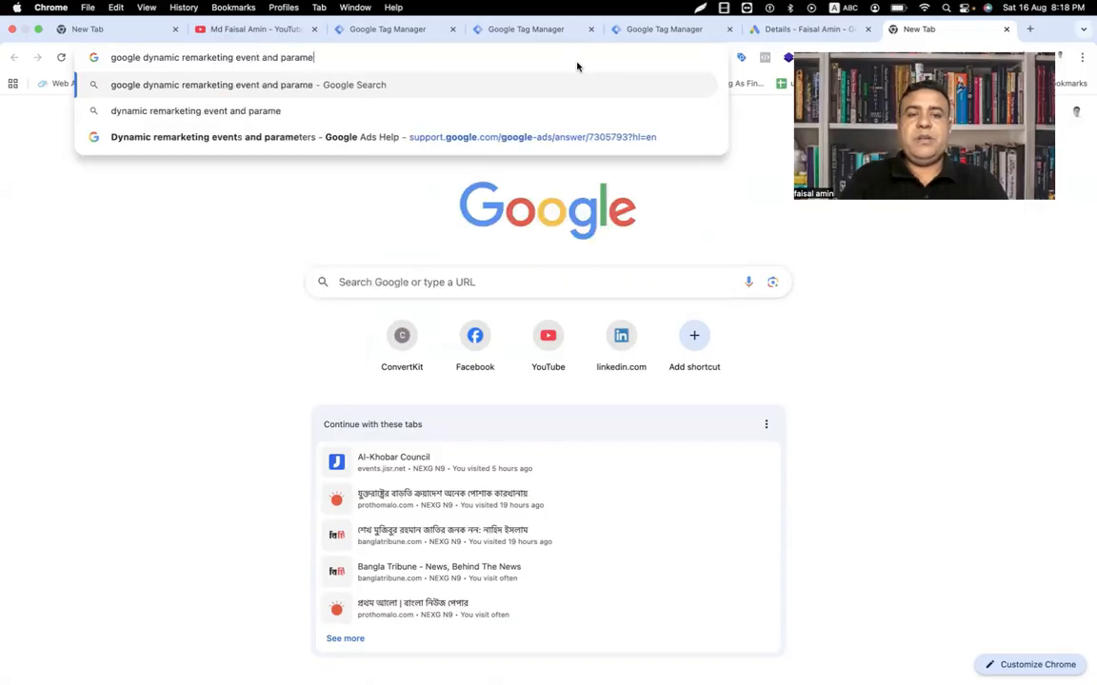
{"action": "key", "text": "Return"}
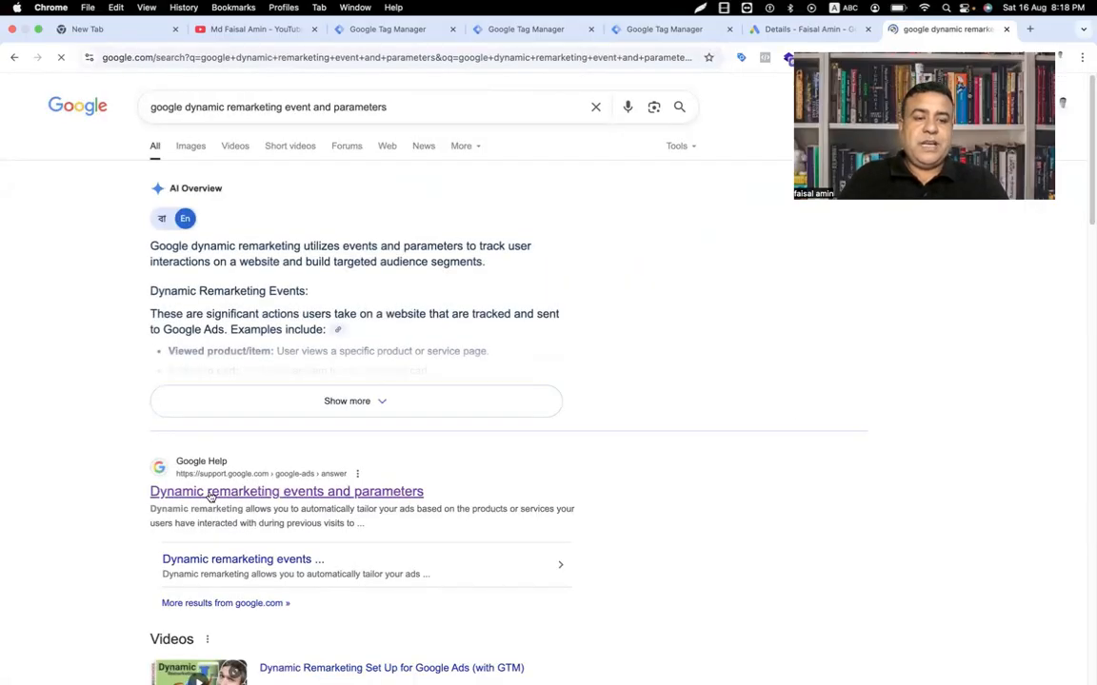
{"action": "left_click", "coordinate": [245, 499], "text": "super"}
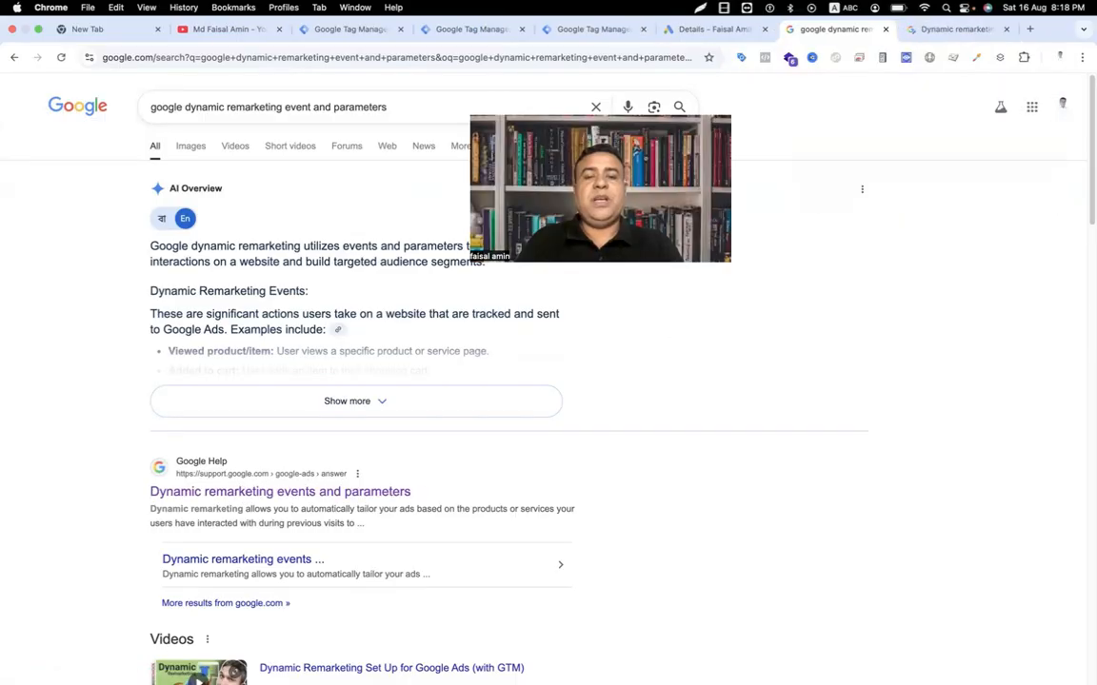
Step: Open the dynamic remarketing help article and highlight google_business_vertical: retail in the example snippet
{"action": "left_click", "coordinate": [959, 28]}
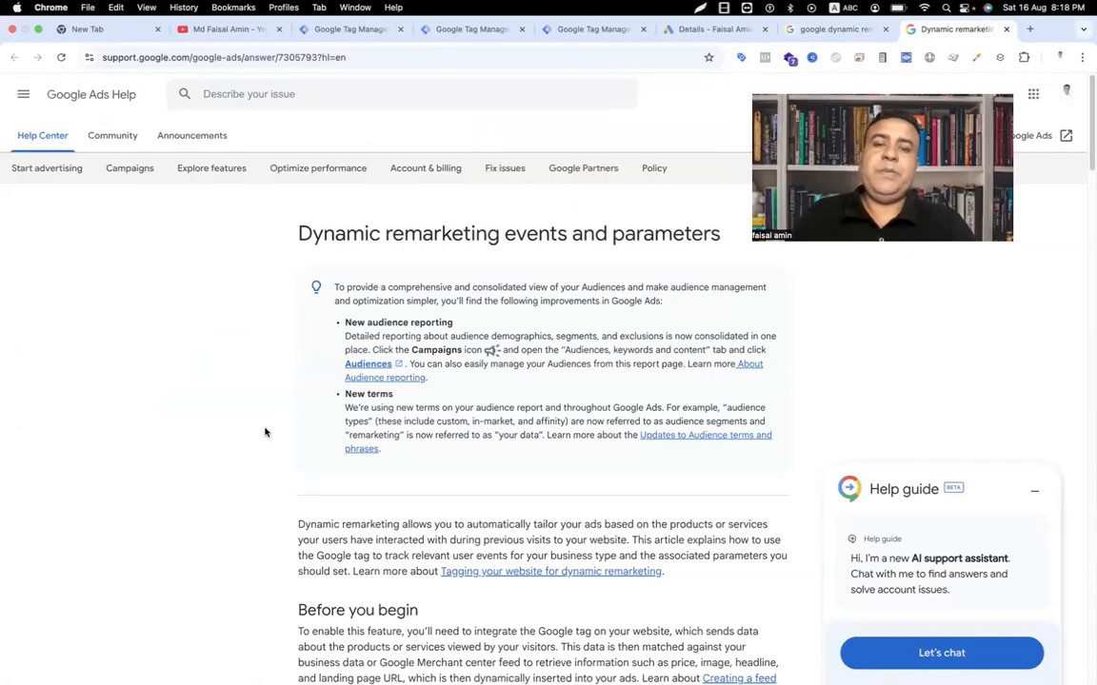
{"action": "scroll", "coordinate": [265, 432], "scroll_direction": "down", "scroll_amount": 2}
{"action": "scroll", "coordinate": [265, 432], "scroll_direction": "down", "scroll_amount": 6}
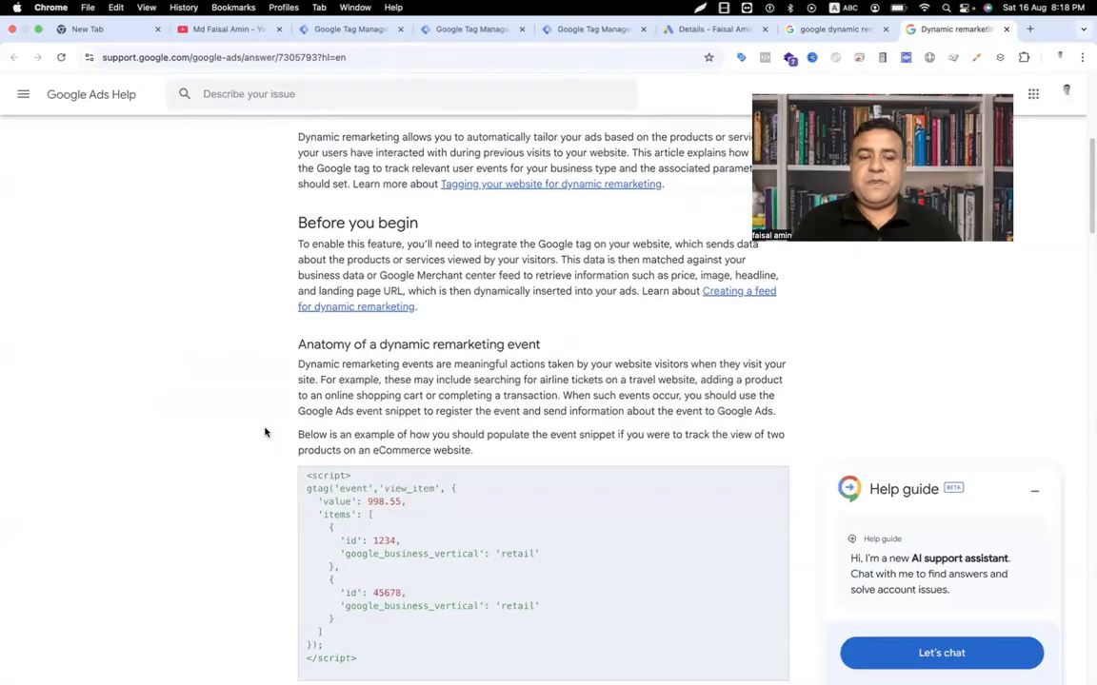
{"action": "scroll", "coordinate": [265, 432], "scroll_direction": "down", "scroll_amount": 2}
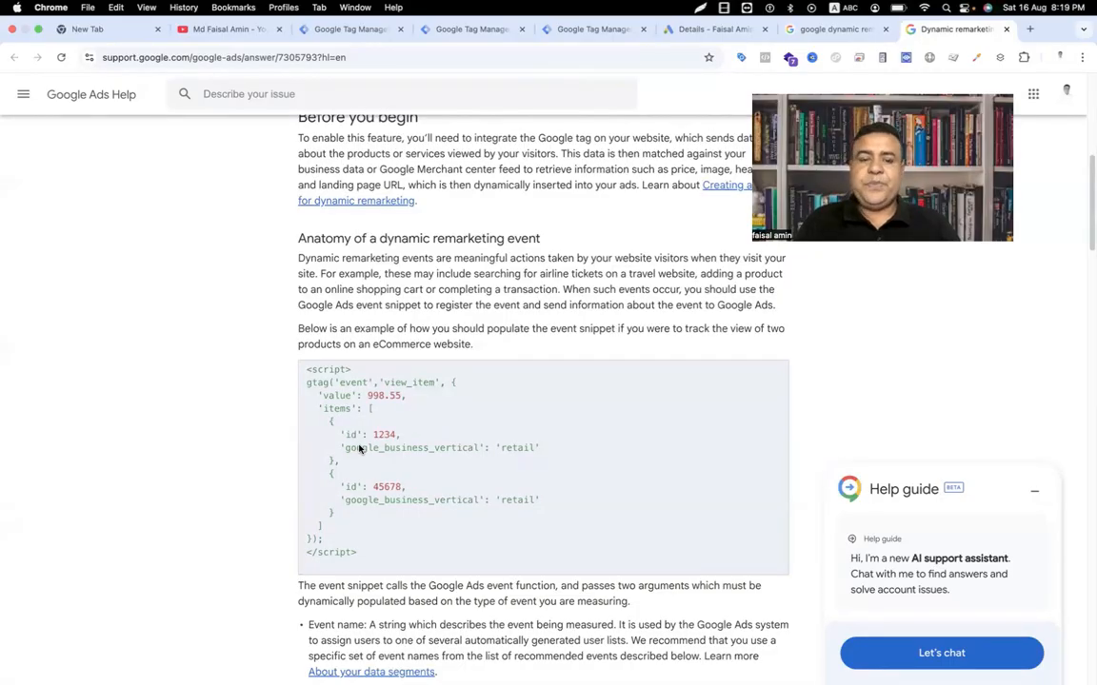
{"action": "left_click_drag", "start_coordinate": [345, 447], "coordinate": [463, 453]}
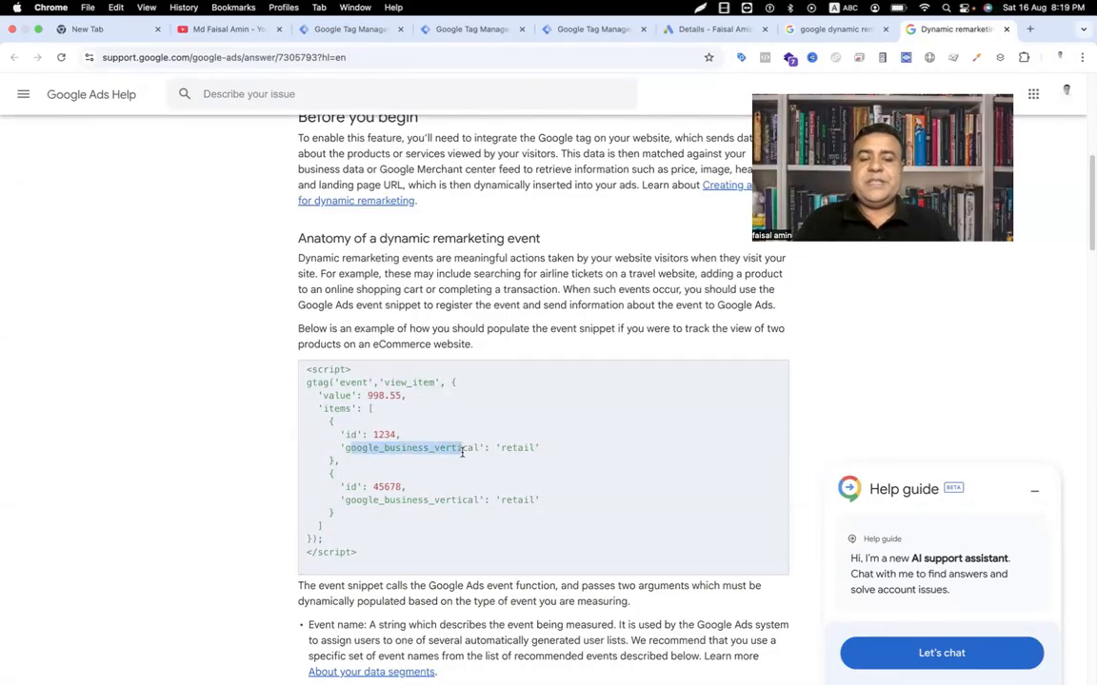
{"action": "left_click_drag", "start_coordinate": [535, 447], "coordinate": [499, 447]}
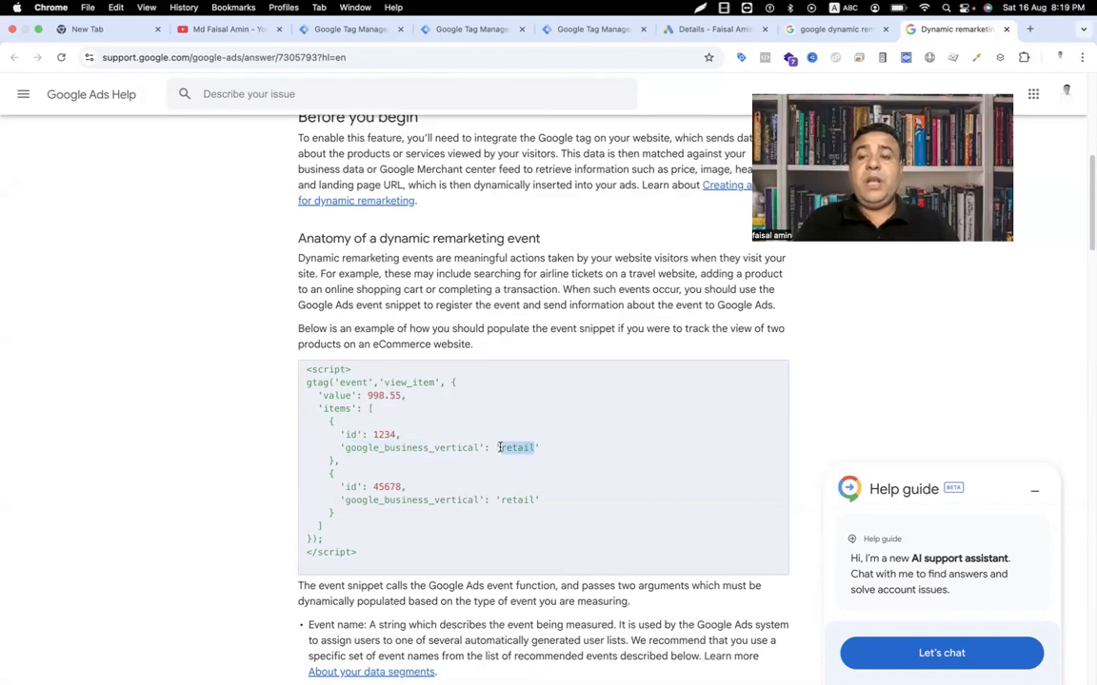
Step: Scroll past the event-name table down to the Item parameters by business type
{"action": "scroll", "coordinate": [499, 447], "scroll_direction": "down", "scroll_amount": 5}
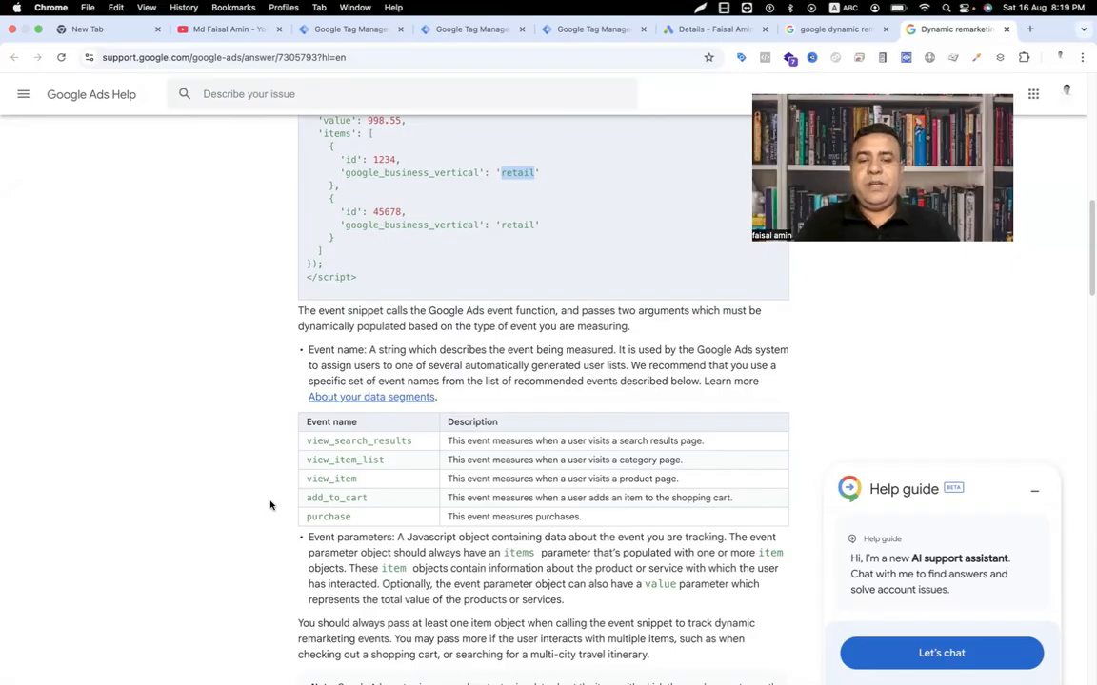
{"action": "scroll", "coordinate": [270, 506], "scroll_direction": "down", "scroll_amount": 10}
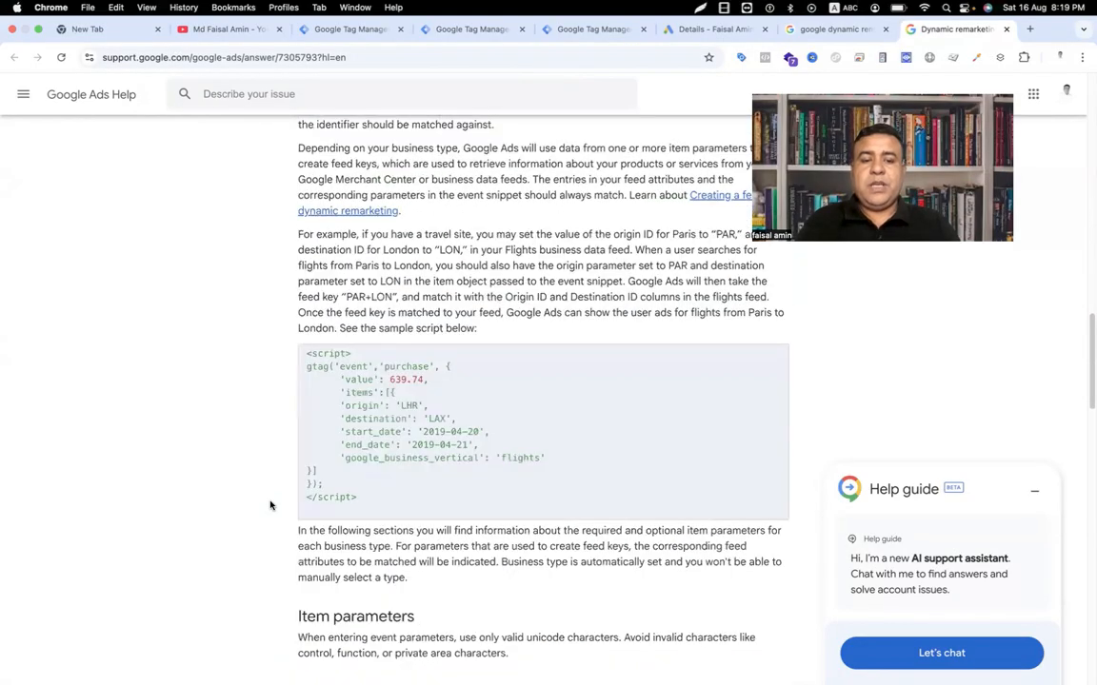
{"action": "scroll", "coordinate": [269, 506], "scroll_direction": "down", "scroll_amount": 3}
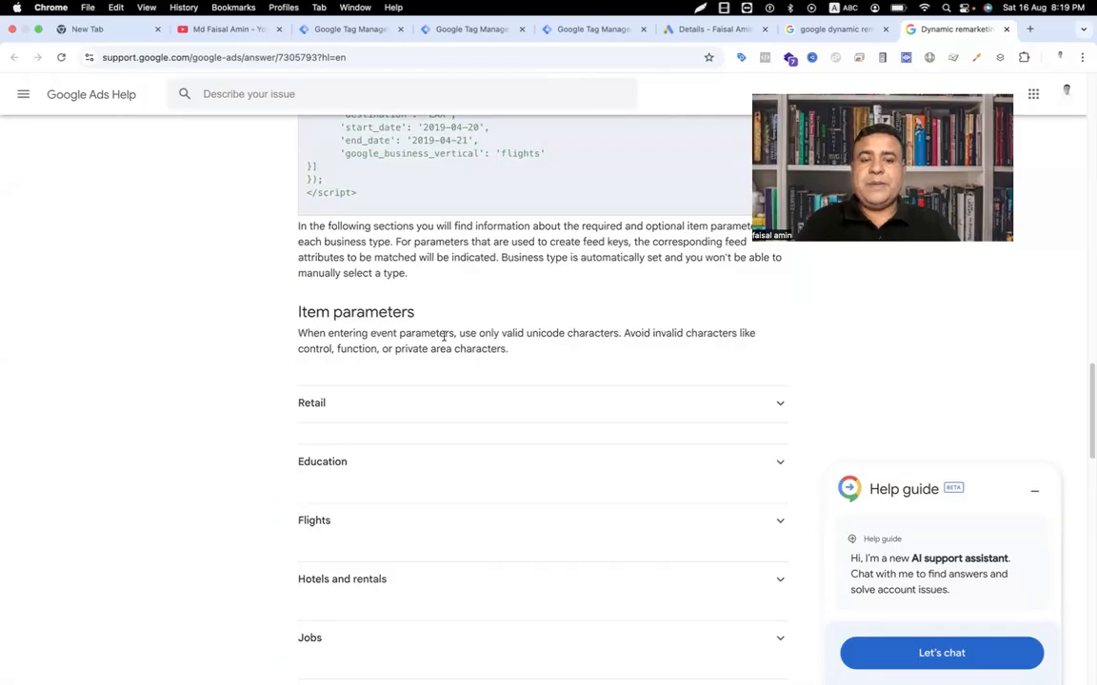
{"action": "scroll", "coordinate": [275, 412], "scroll_direction": "down", "scroll_amount": 3}
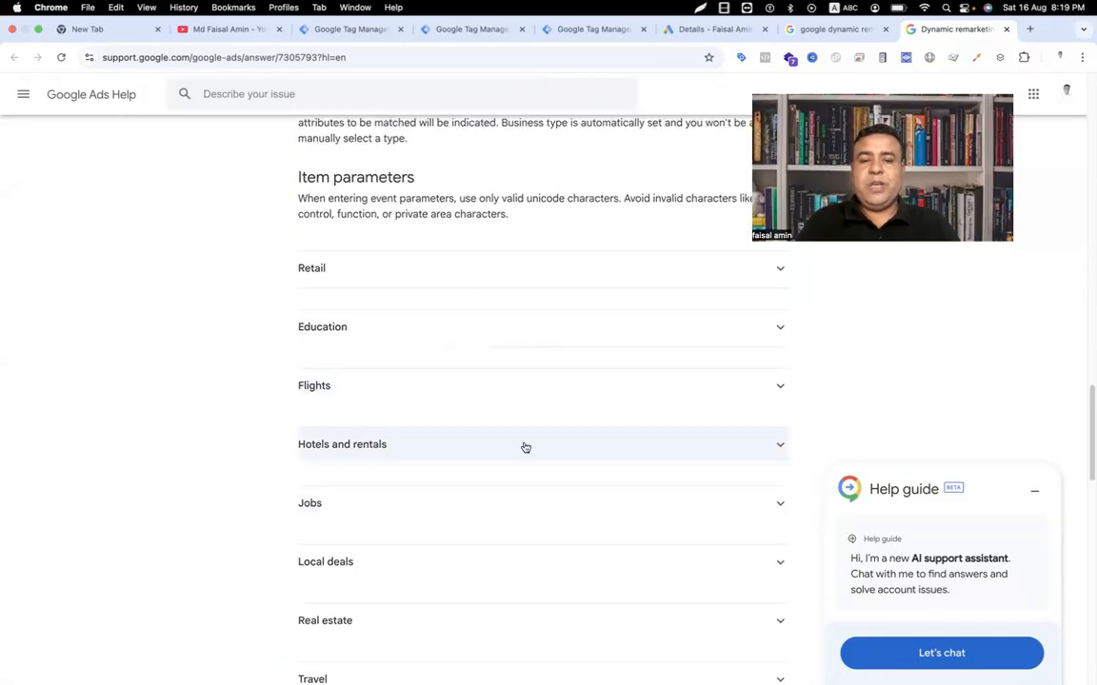
Step: Expand the Flights and Local deals item parameter sections to review them
{"action": "left_click", "coordinate": [738, 391]}
{"action": "scroll", "coordinate": [611, 434], "scroll_direction": "down", "scroll_amount": 5}
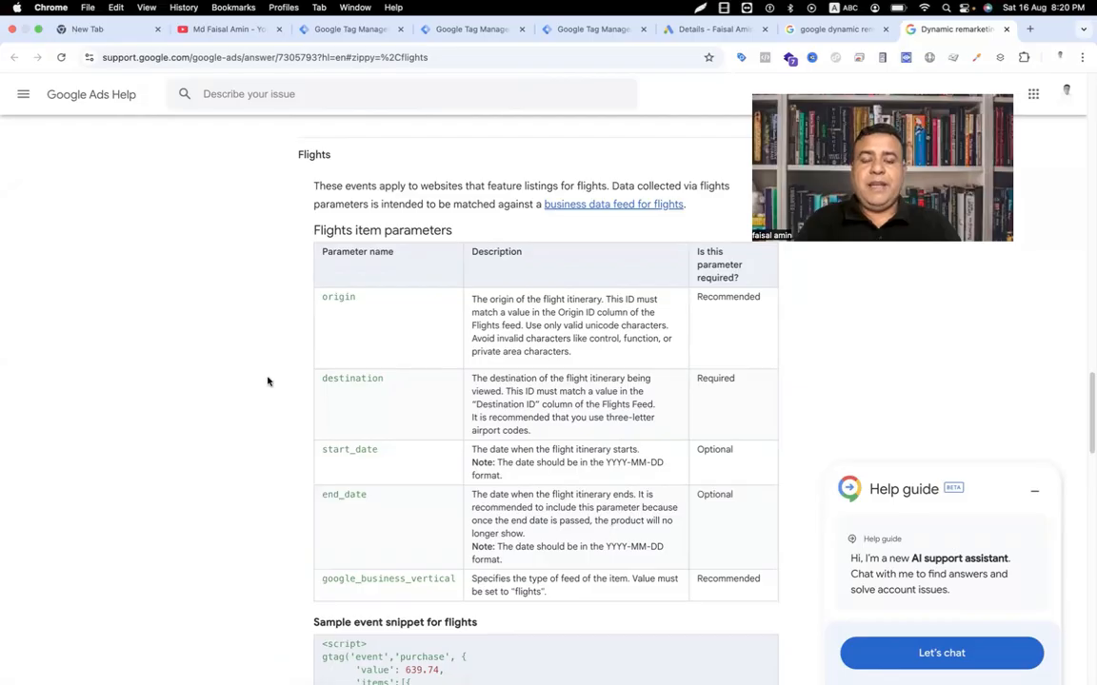
{"action": "scroll", "coordinate": [268, 382], "scroll_direction": "down", "scroll_amount": 10}
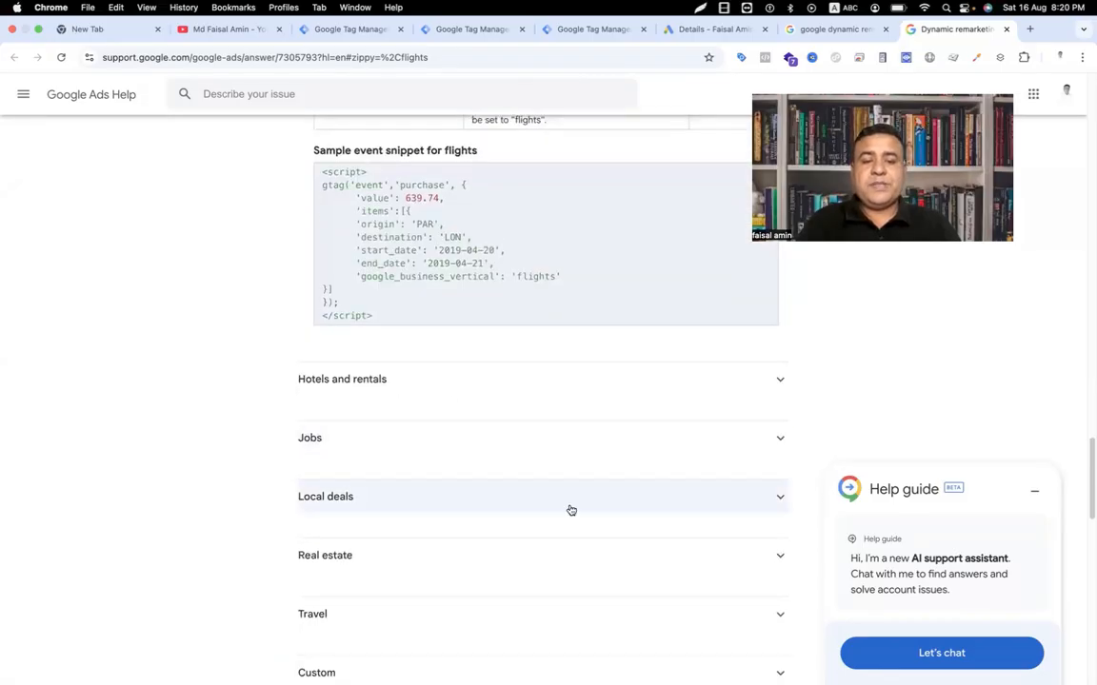
{"action": "scroll", "coordinate": [571, 511], "scroll_direction": "down", "scroll_amount": 2}
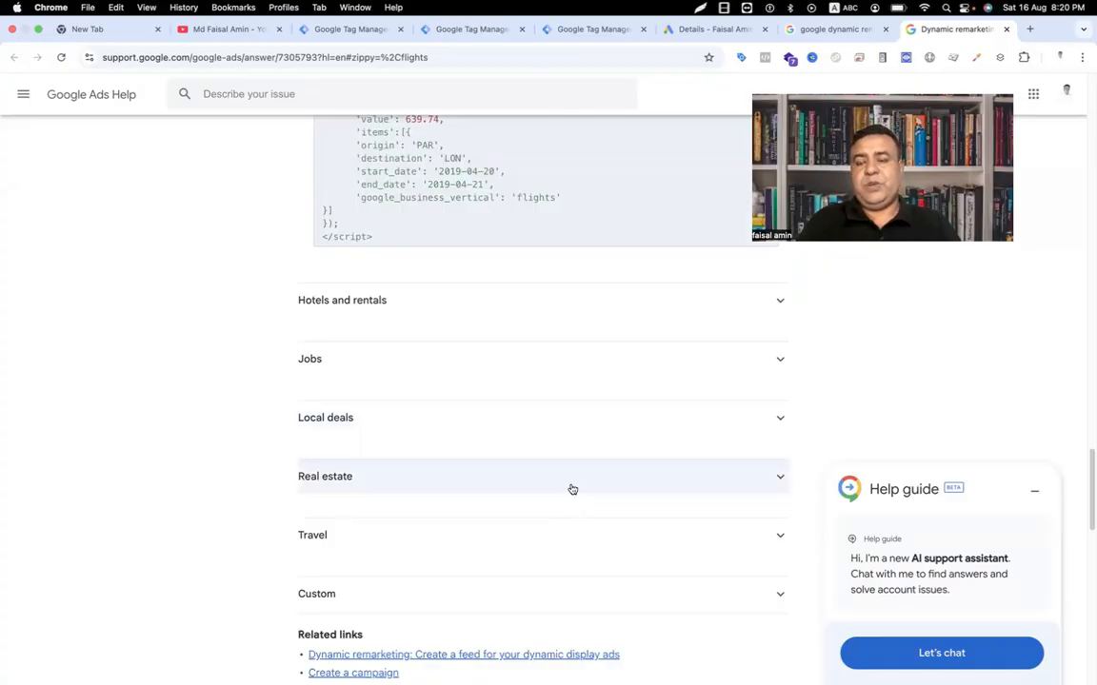
{"action": "left_click", "coordinate": [581, 419]}
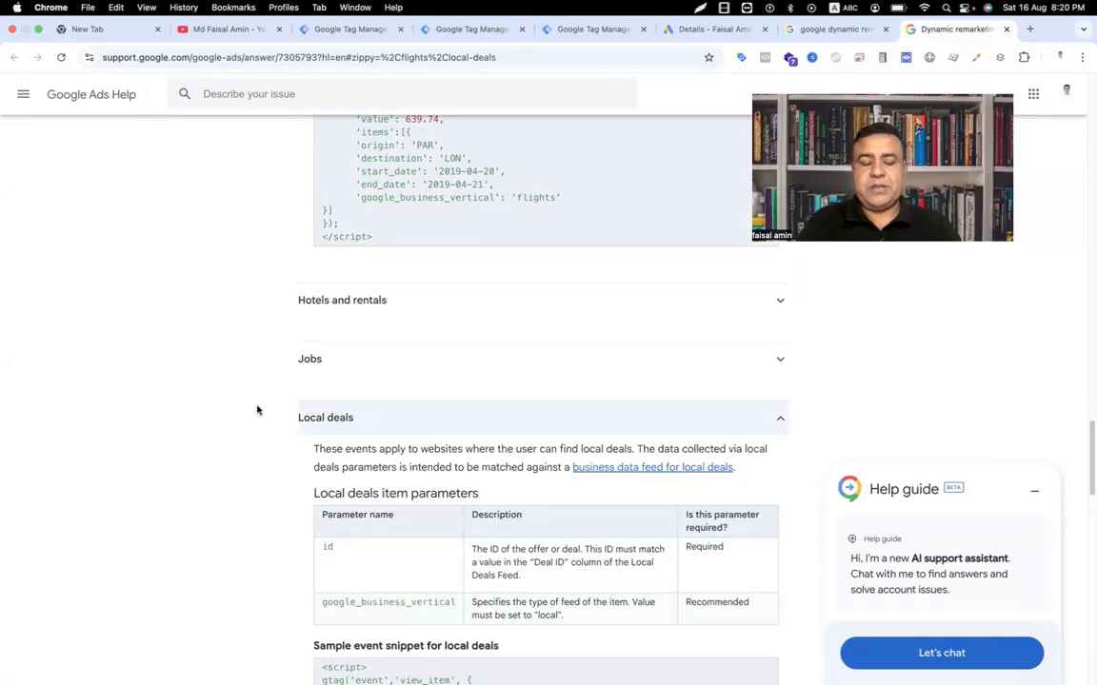
Step: Copy the 'purchase' event name from the recommended events table and return to Tag Manager
{"action": "scroll", "coordinate": [229, 425], "scroll_direction": "up", "scroll_amount": 10}
{"action": "scroll", "coordinate": [229, 426], "scroll_direction": "up", "scroll_amount": 1}
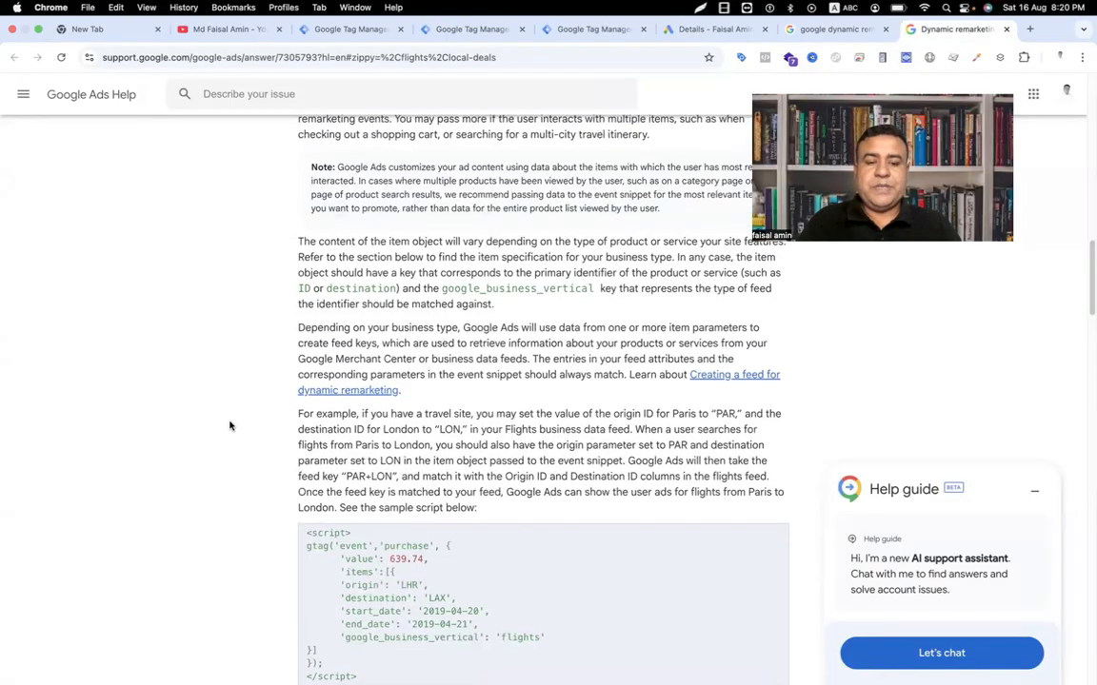
{"action": "scroll", "coordinate": [230, 426], "scroll_direction": "up", "scroll_amount": 10}
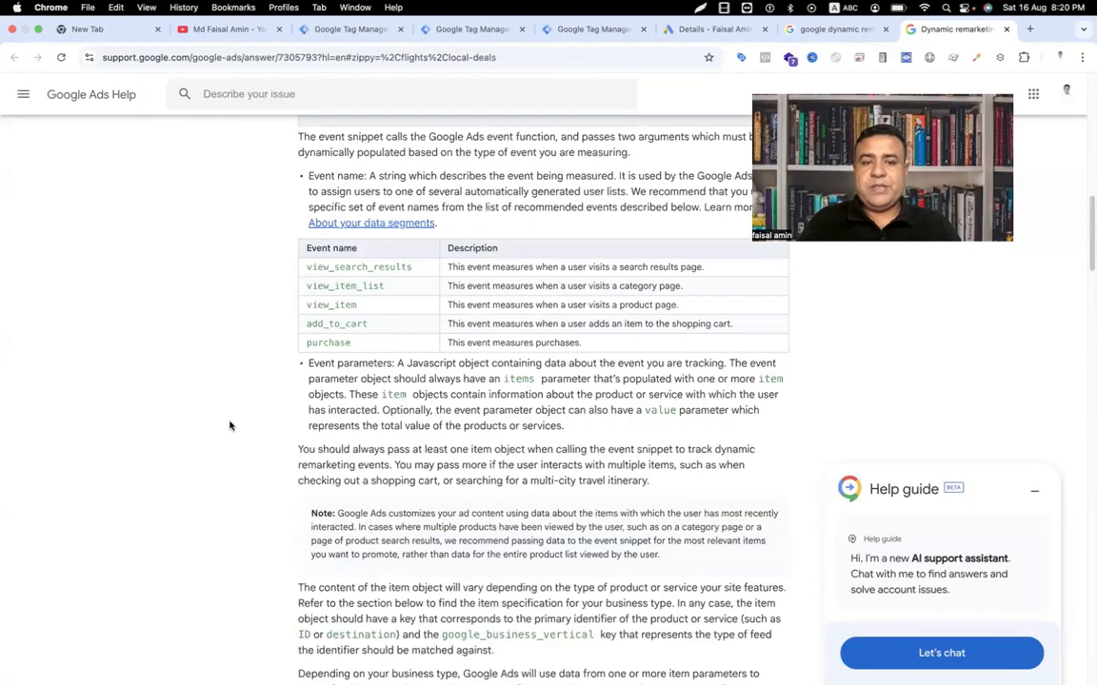
{"action": "scroll", "coordinate": [230, 426], "scroll_direction": "up", "scroll_amount": 2}
{"action": "left_click_drag", "start_coordinate": [308, 393], "coordinate": [367, 468]}
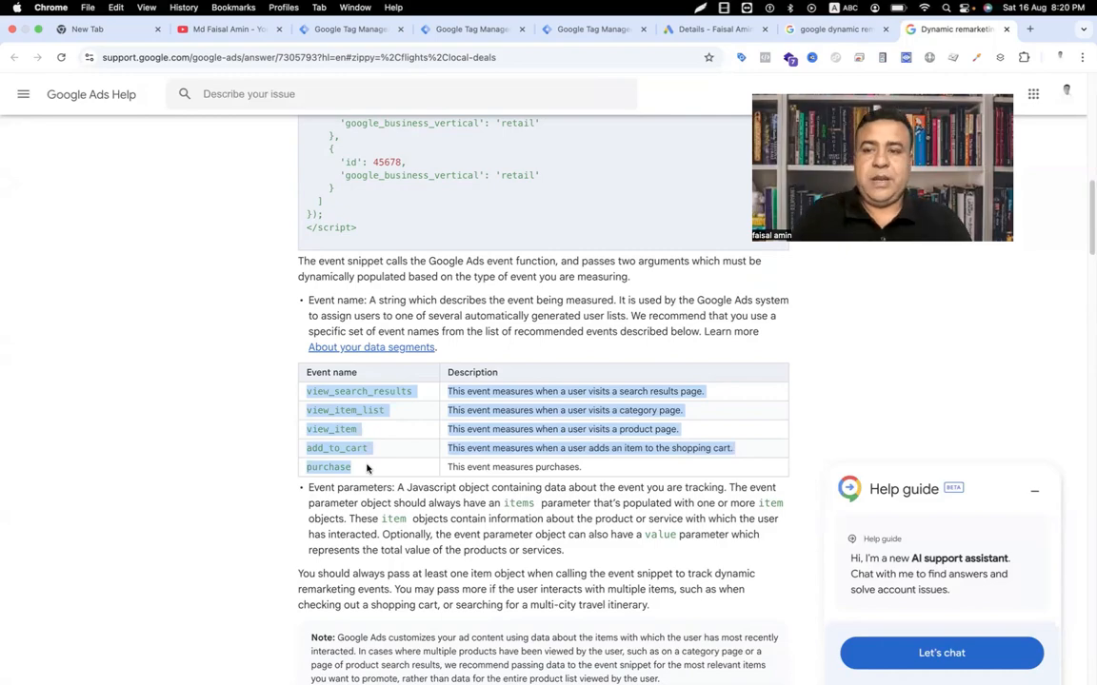
{"action": "left_click", "coordinate": [355, 467]}
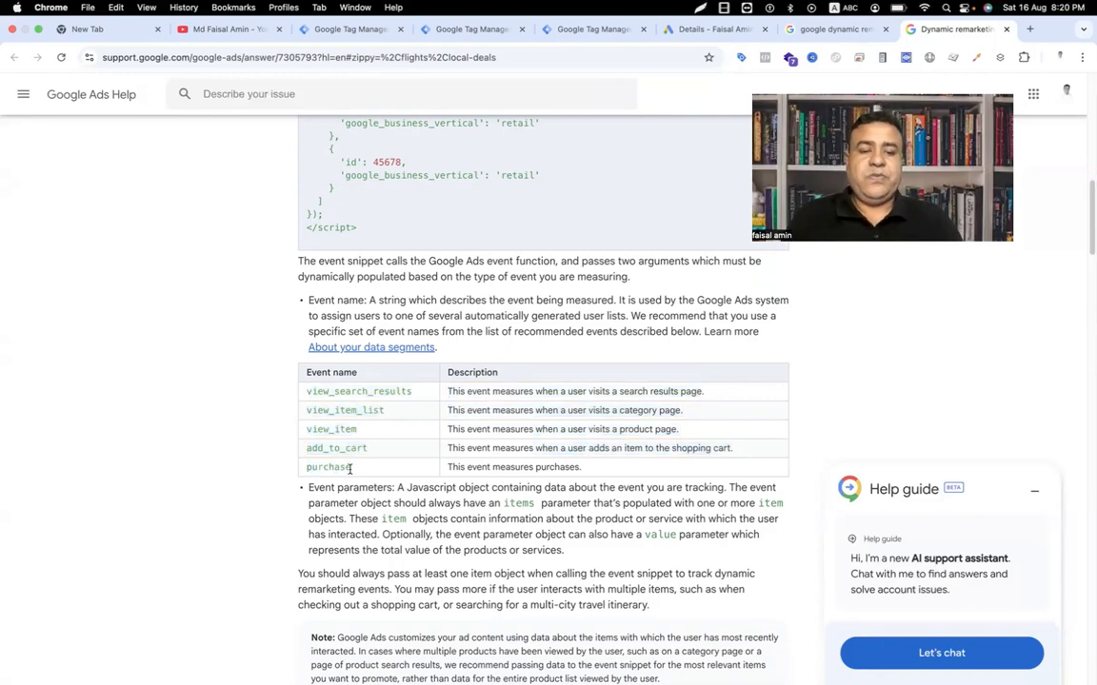
{"action": "left_click_drag", "start_coordinate": [352, 468], "coordinate": [307, 468]}
{"action": "key", "text": "super+c"}
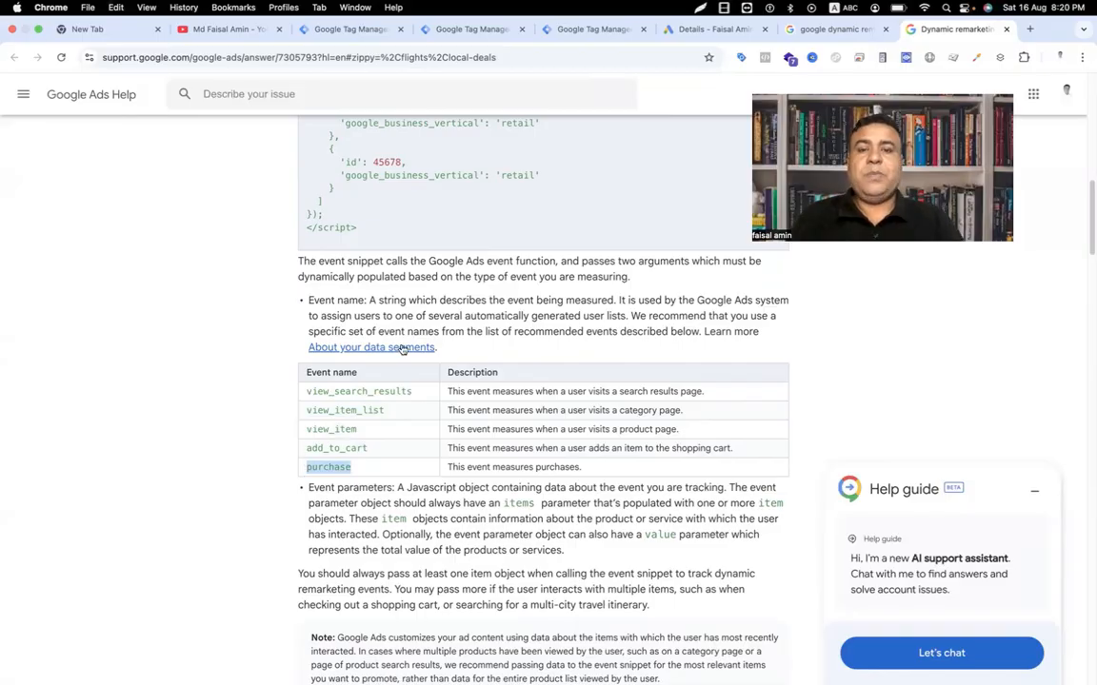
{"action": "left_click", "coordinate": [575, 34]}
Step: Paste 'purchase' as the remarketing tag's Event Name
{"action": "left_click", "coordinate": [471, 29]}
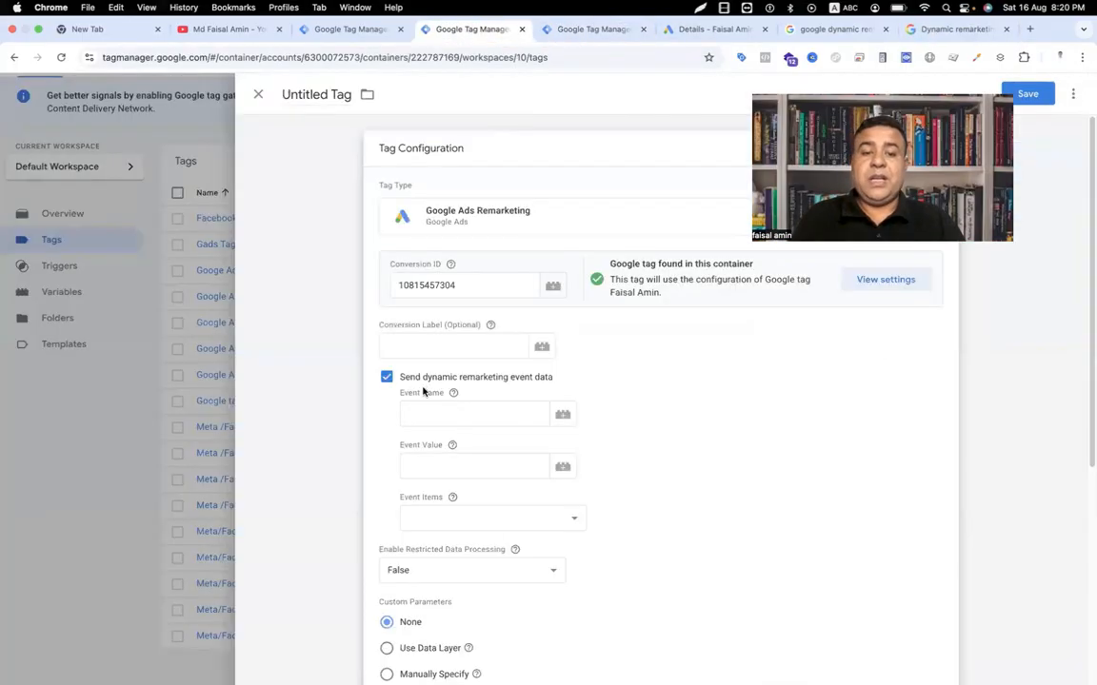
{"action": "left_click", "coordinate": [425, 417]}
{"action": "key", "text": "super+v"}
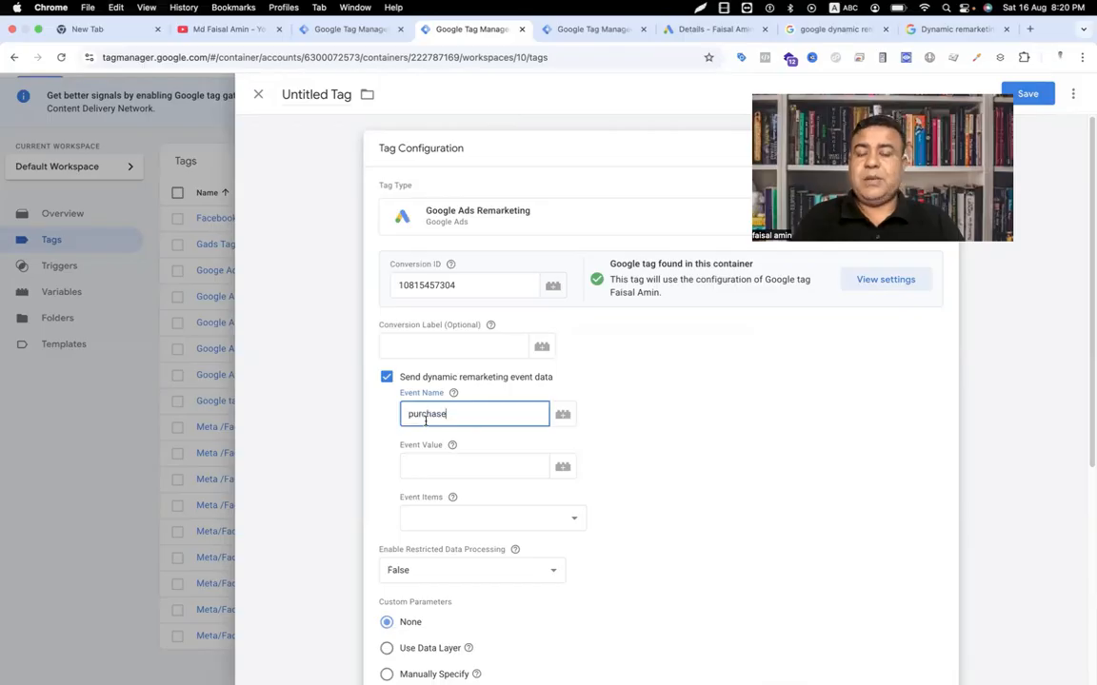
{"action": "left_click", "coordinate": [438, 466]}
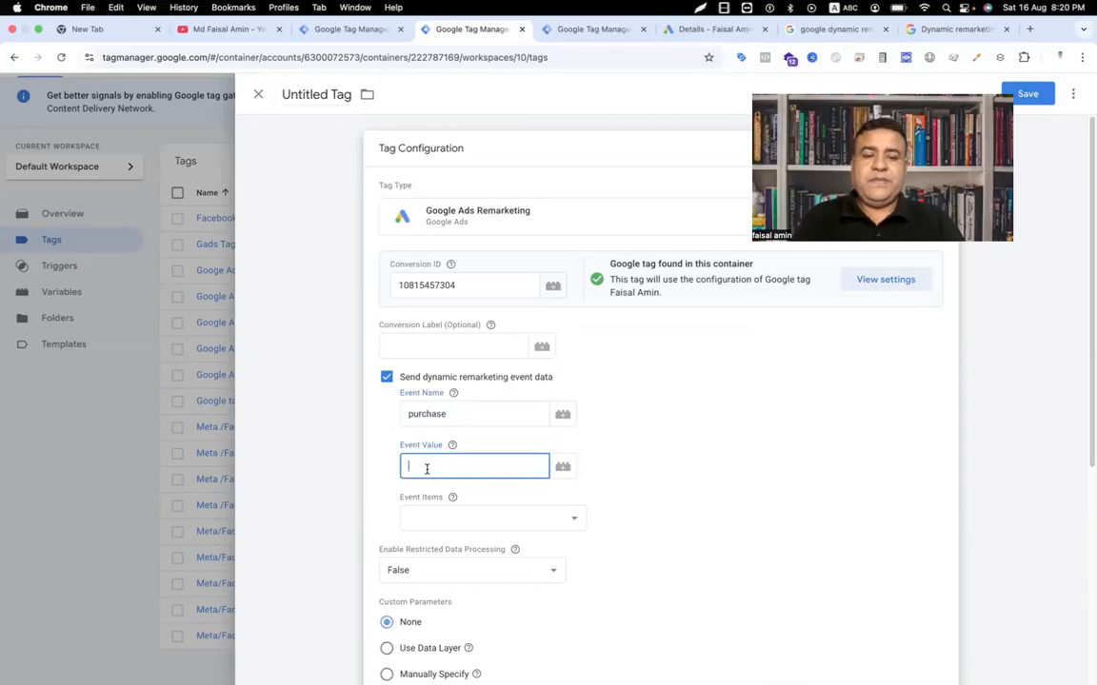
Step: Create Data Layer Variable 'gads remarketing value' reading ecommerce.value and use it as Event Value
{"action": "left_click", "coordinate": [570, 473]}
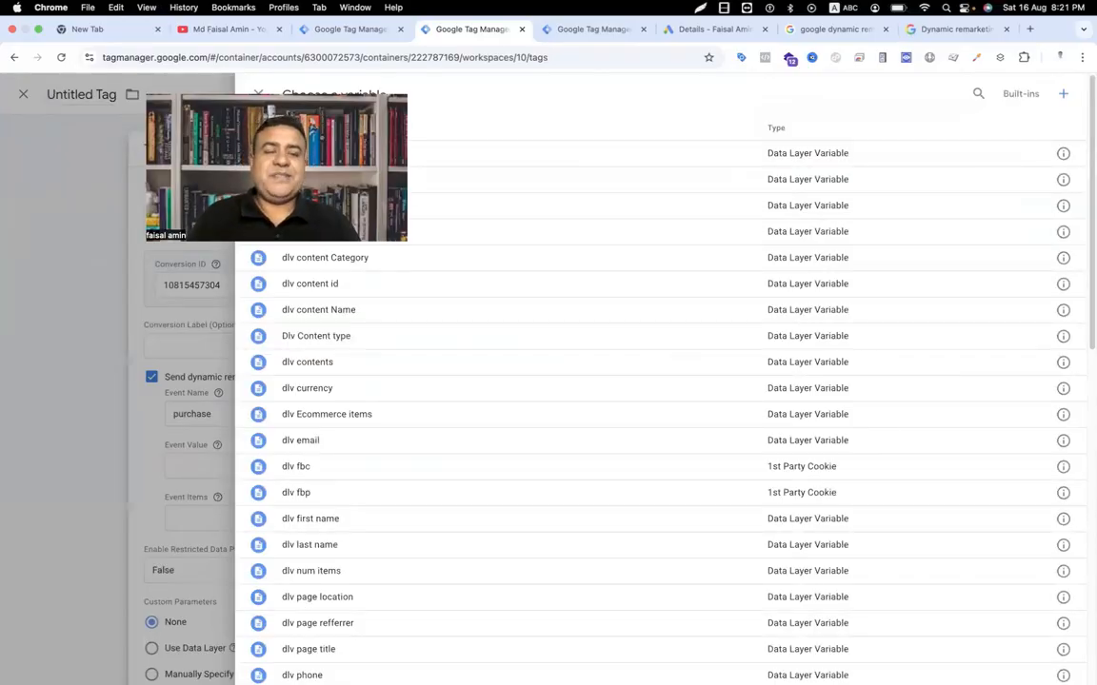
{"action": "left_click", "coordinate": [1064, 96]}
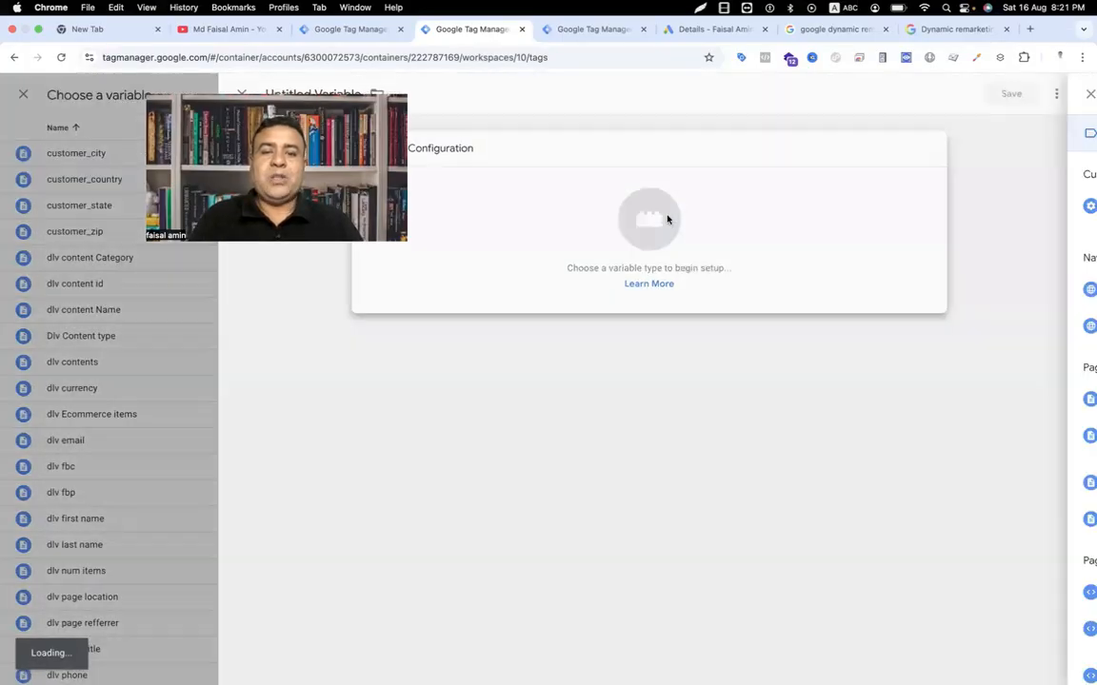
{"action": "left_click", "coordinate": [668, 220]}
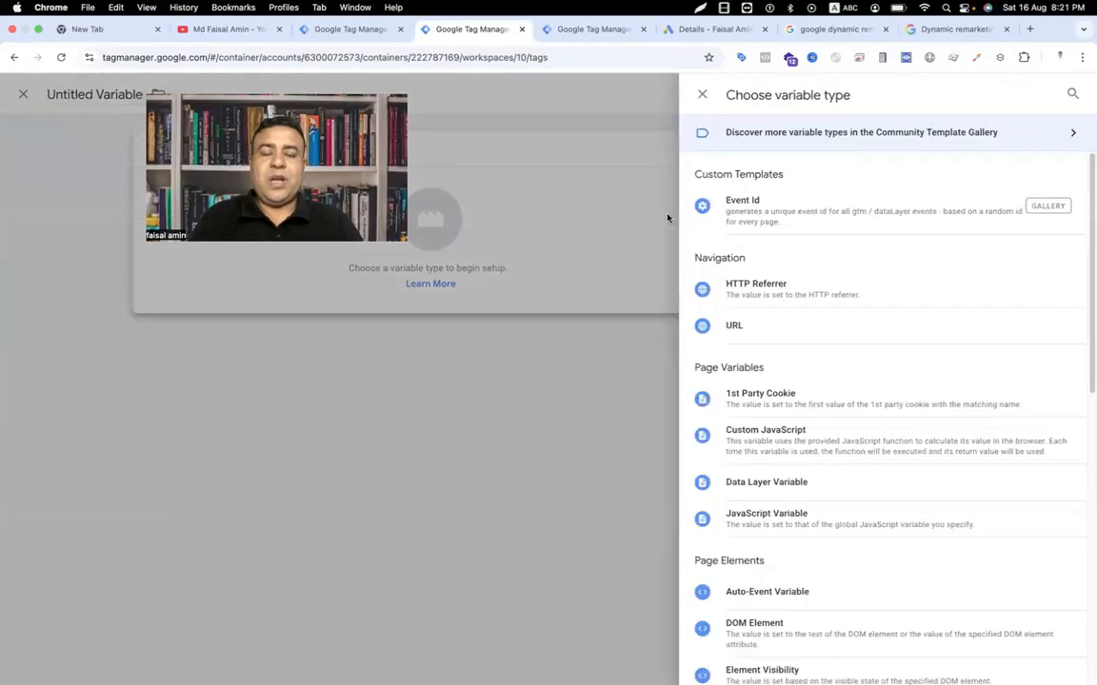
{"action": "left_click", "coordinate": [767, 489]}
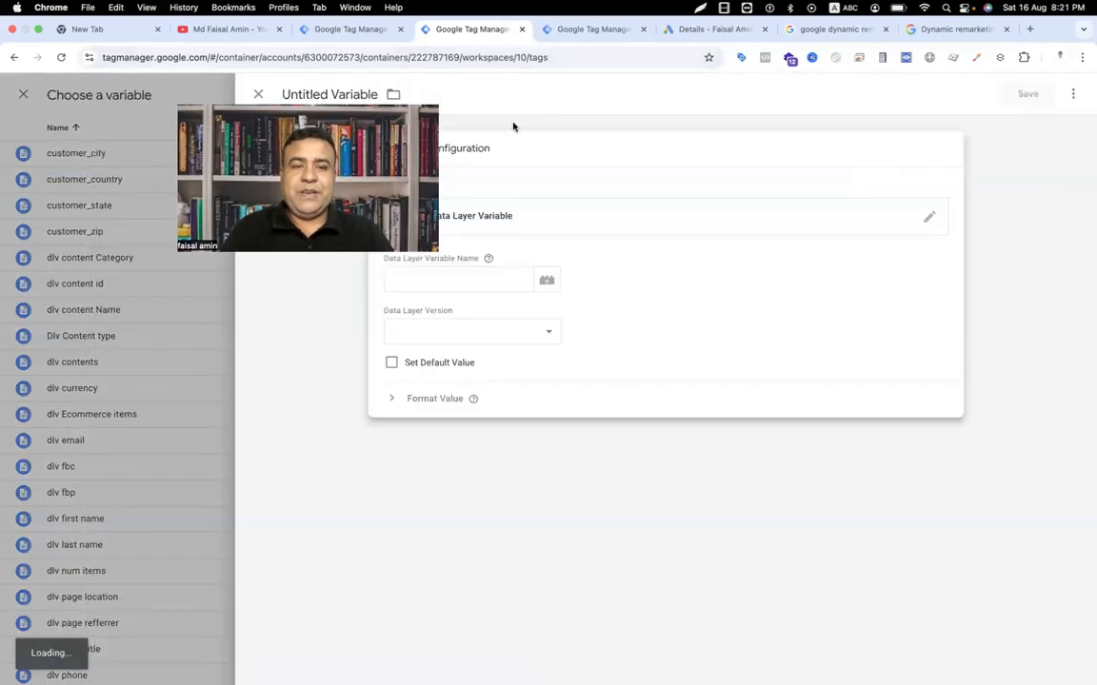
{"action": "left_click", "coordinate": [470, 276]}
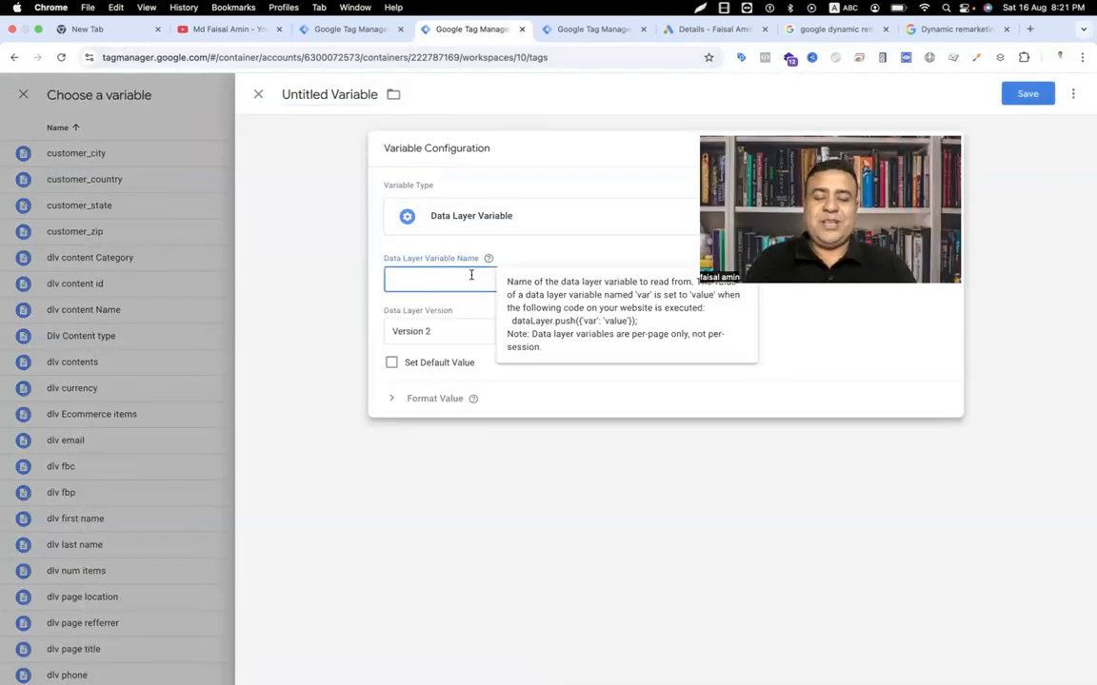
{"action": "type", "text": "Eco"}
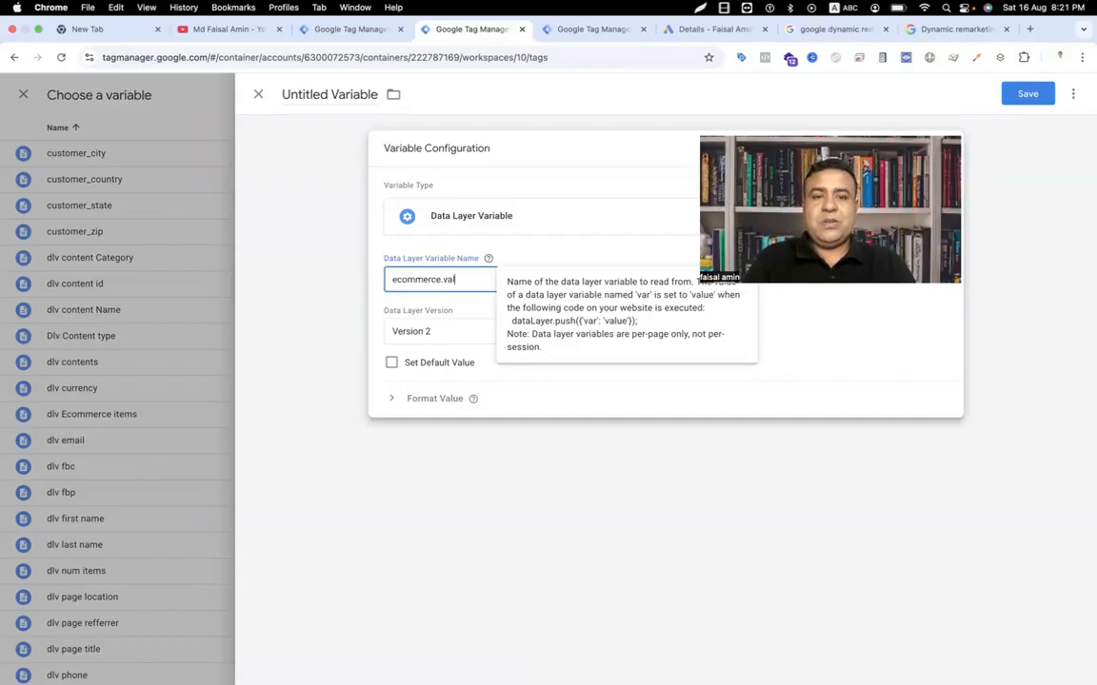
{"action": "left_click", "coordinate": [328, 95]}
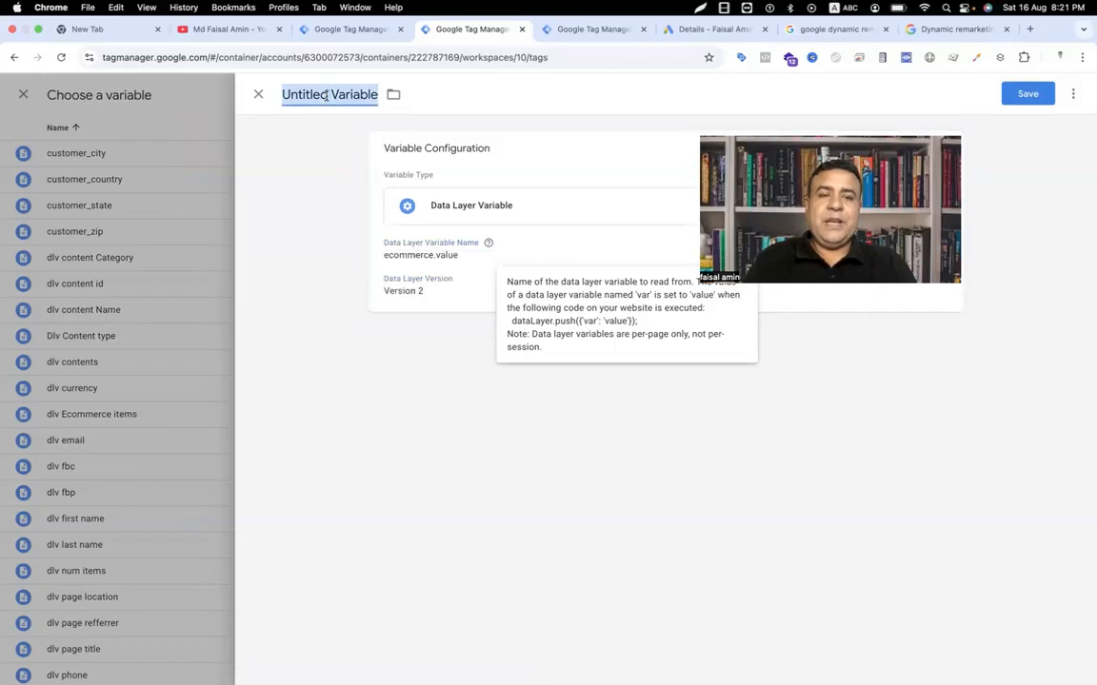
{"action": "type", "text": "gads "}
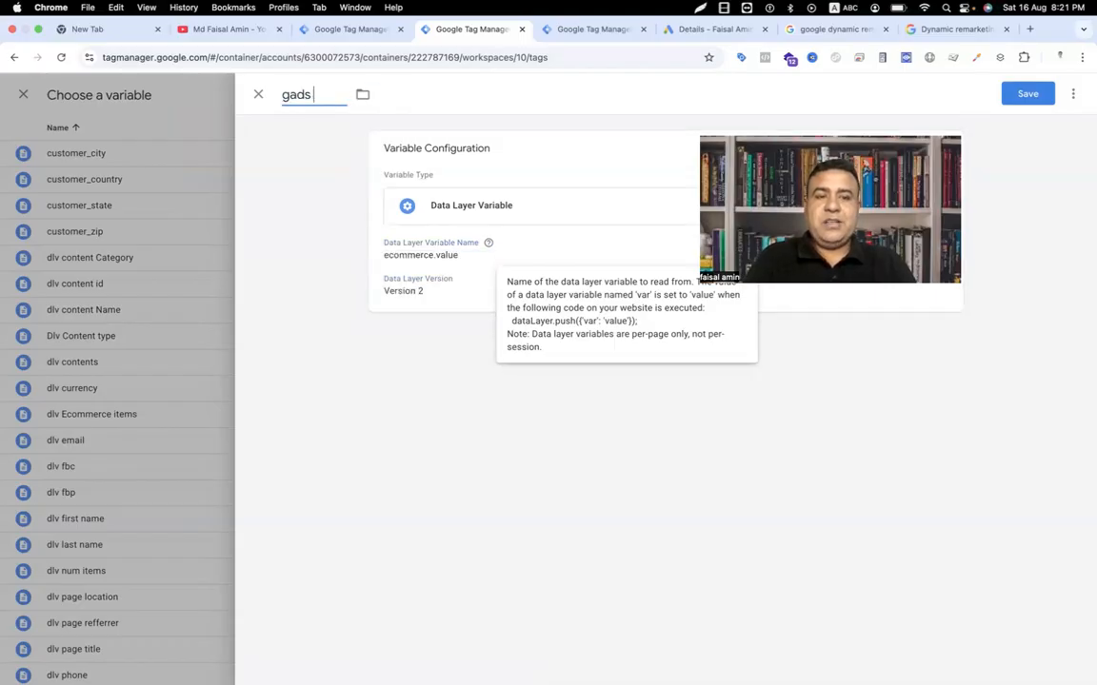
{"action": "type", "text": "remarketing value"}
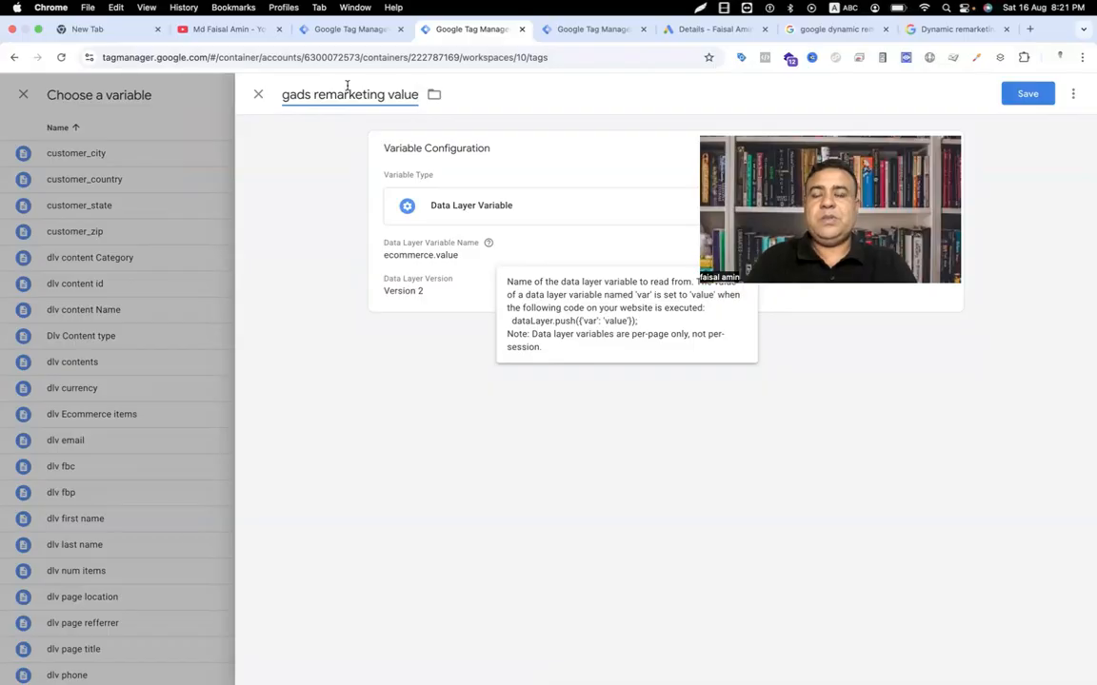
{"action": "left_click", "coordinate": [1026, 93]}
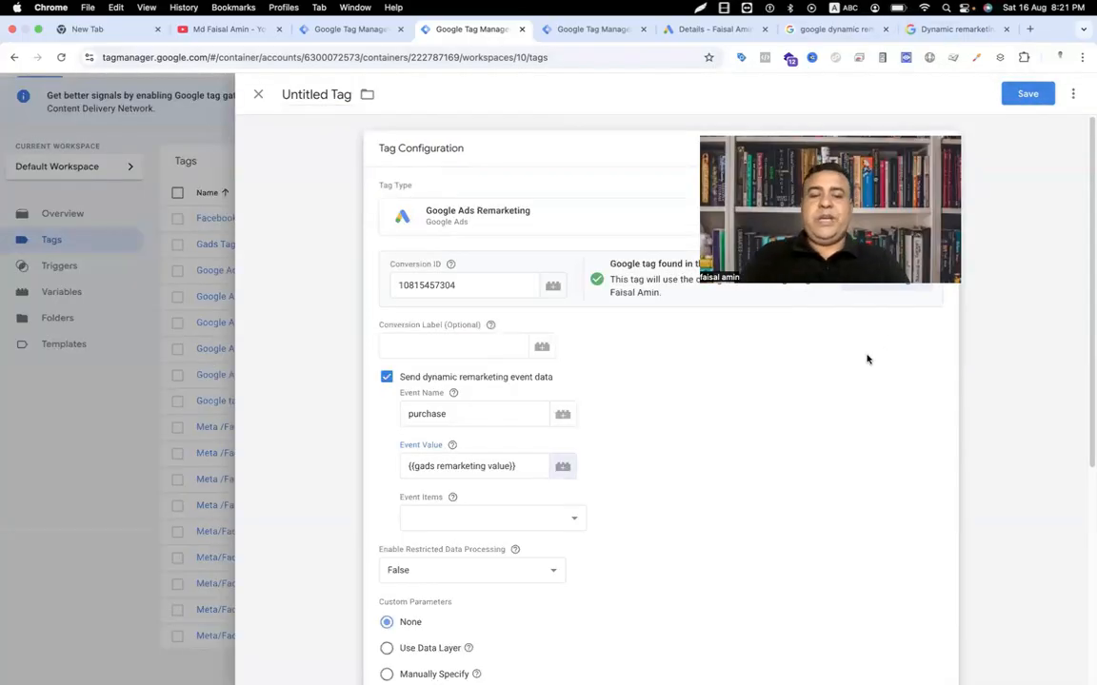
Step: Create a Custom JavaScript variable for Event Items that maps {{dlv Ecommerce items}}
{"action": "left_click", "coordinate": [570, 521]}
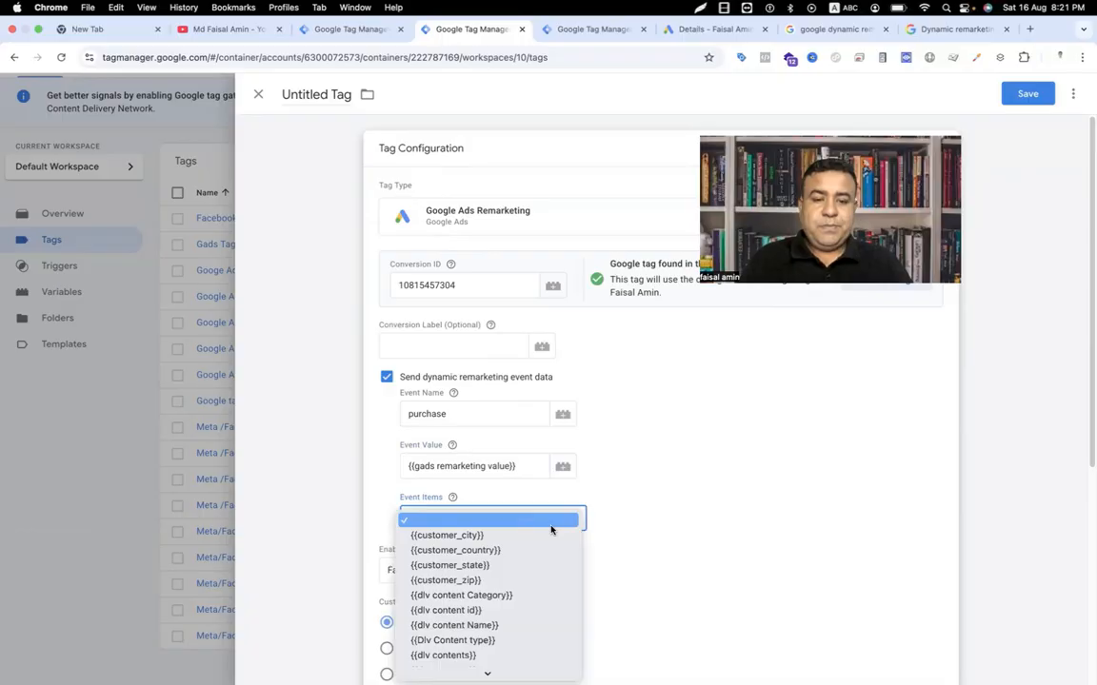
{"action": "scroll", "coordinate": [551, 531], "scroll_direction": "down", "scroll_amount": 3}
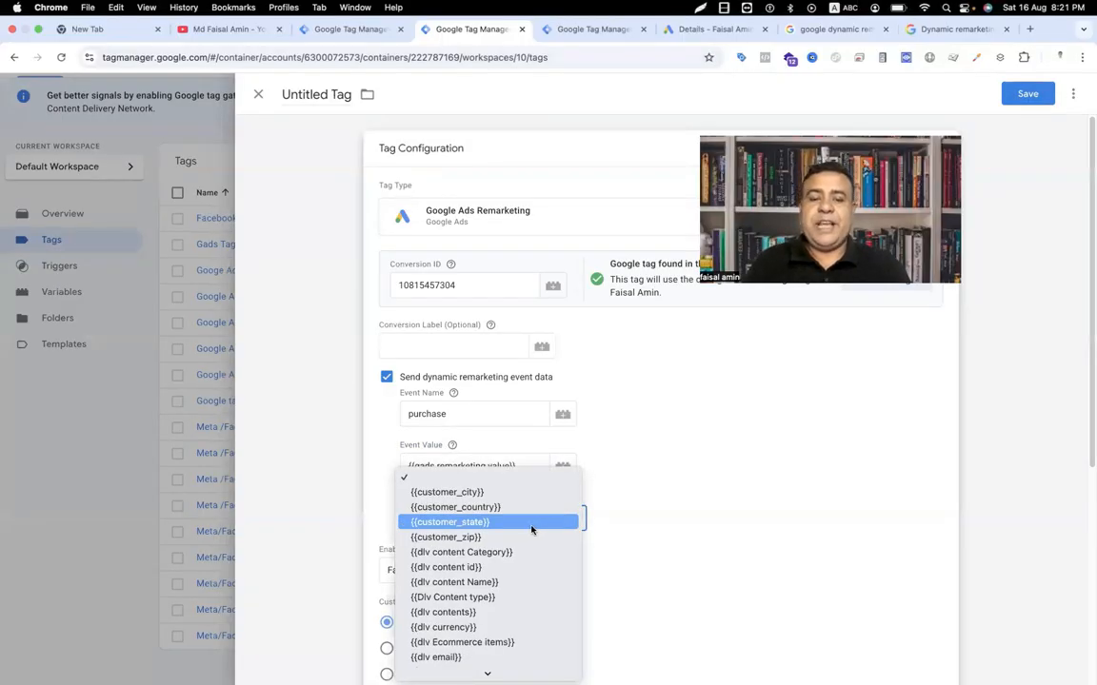
{"action": "scroll", "coordinate": [528, 539], "scroll_direction": "down", "scroll_amount": 10}
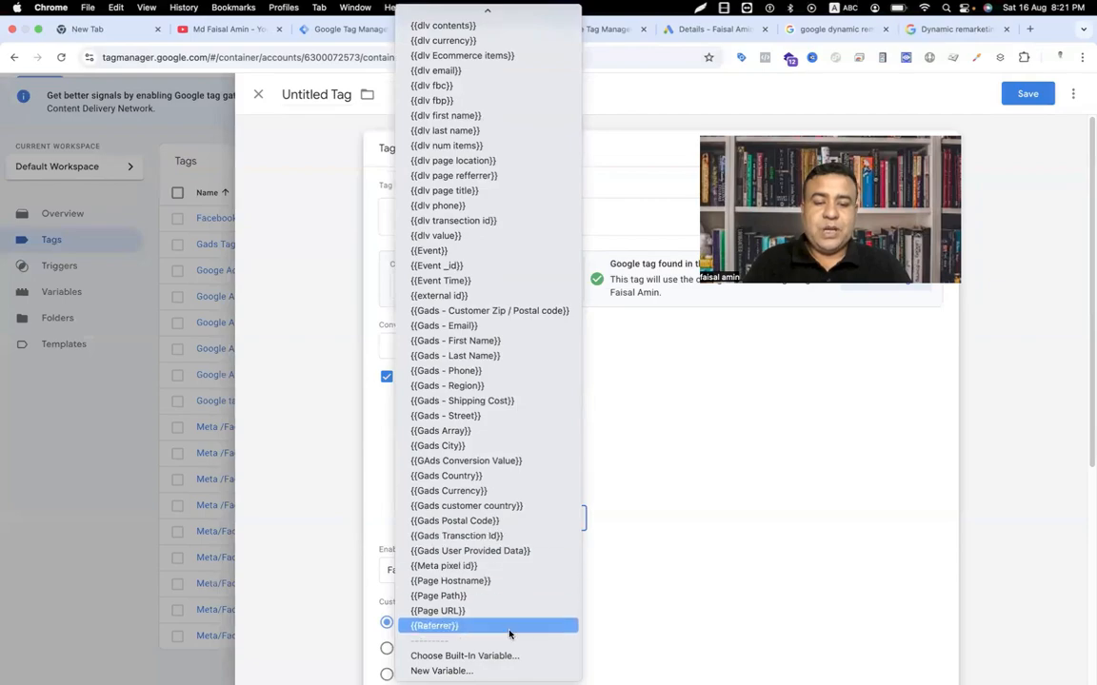
{"action": "left_click", "coordinate": [492, 669]}
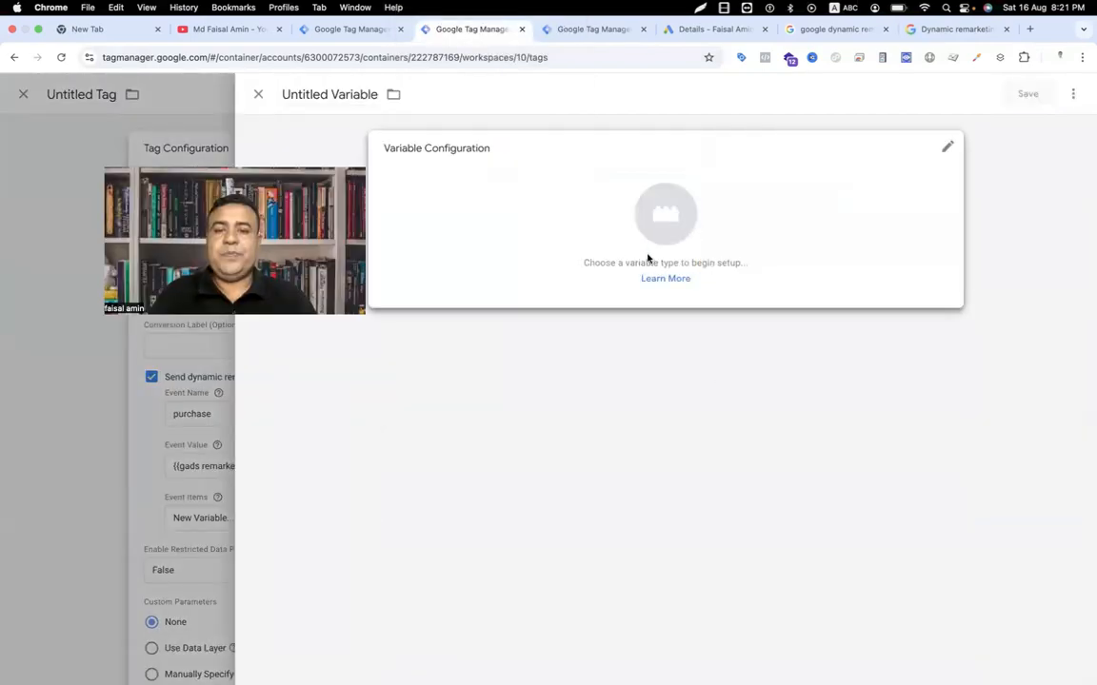
{"action": "left_click", "coordinate": [657, 216]}
{"action": "left_click", "coordinate": [763, 436]}
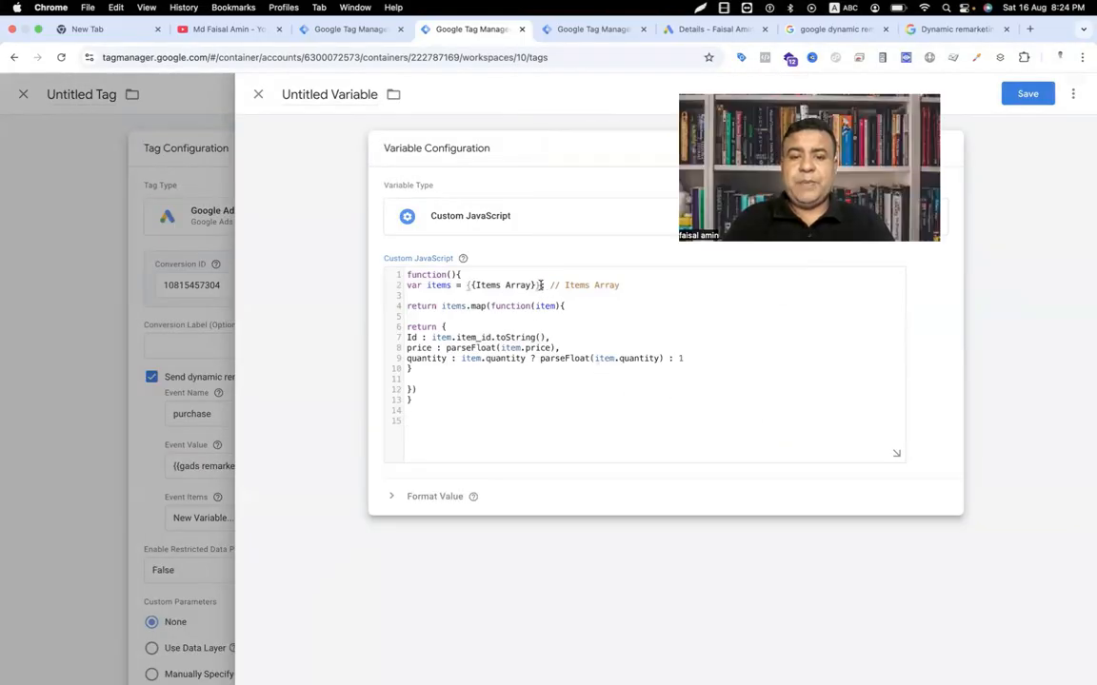
{"action": "left_click_drag", "start_coordinate": [540, 285], "coordinate": [467, 287]}
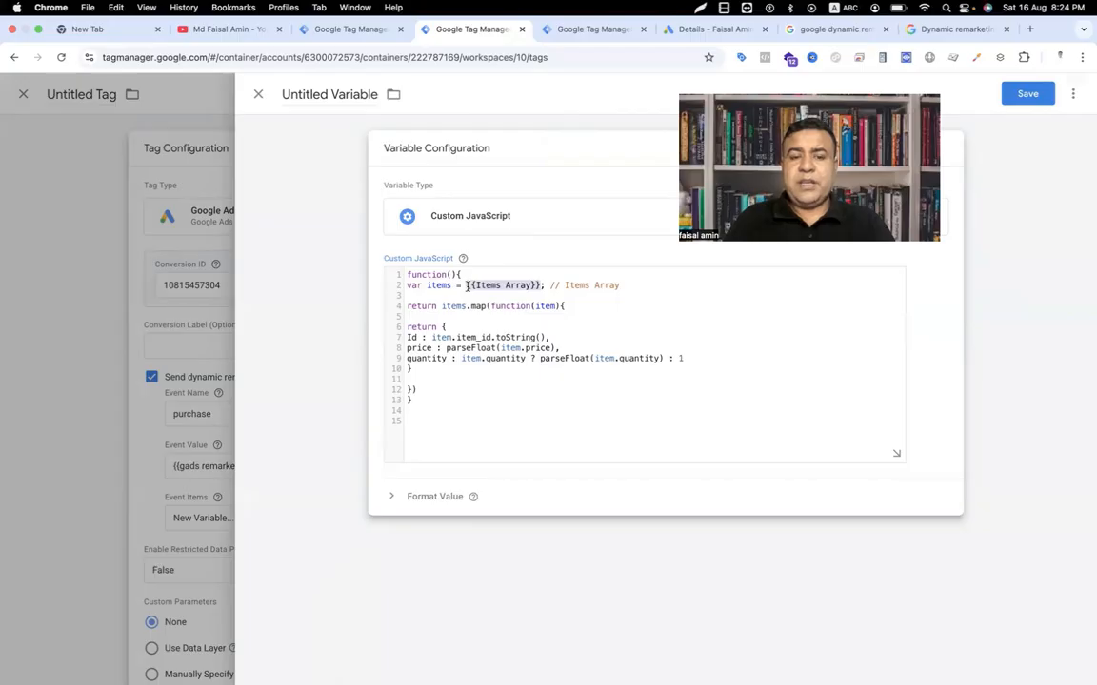
{"action": "type", "text": "{{"}
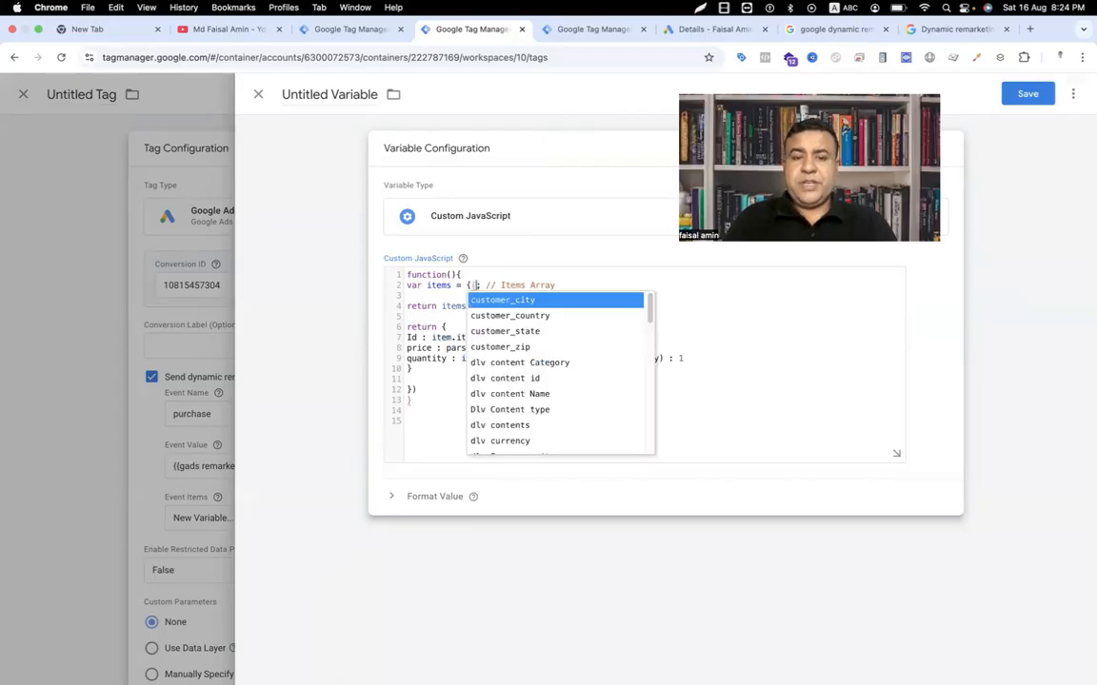
{"action": "type", "text": "eco"}
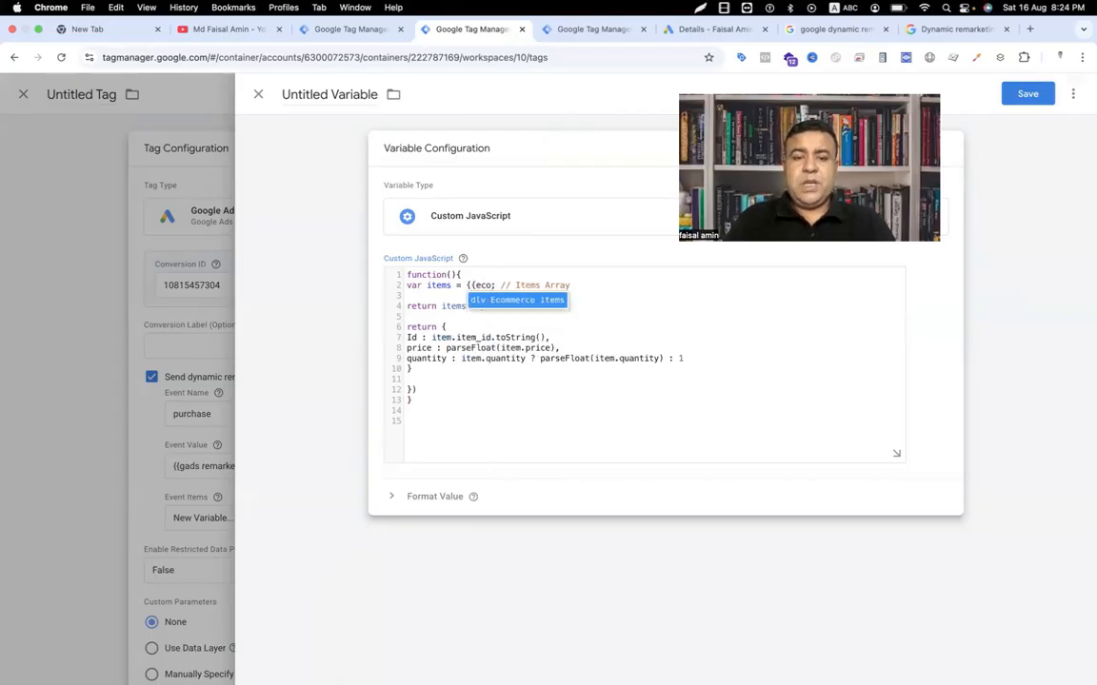
{"action": "left_click", "coordinate": [488, 299]}
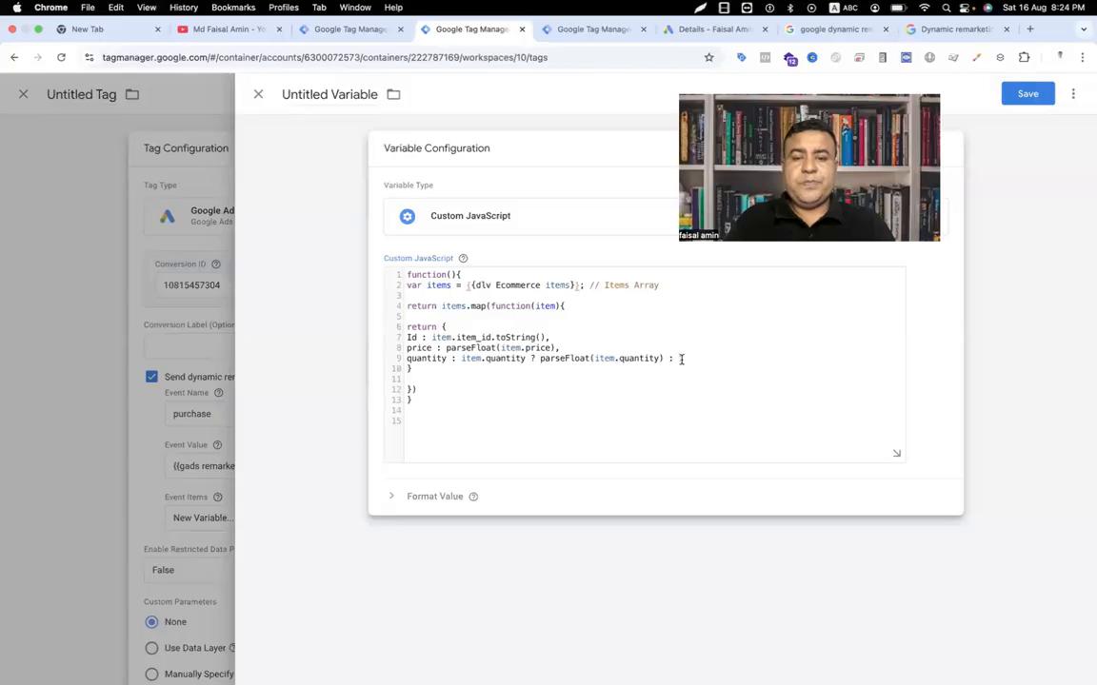
Step: Replace the price and quantity lines with google_business_vertical copied from the help sample
{"action": "left_click_drag", "start_coordinate": [683, 358], "coordinate": [405, 349]}
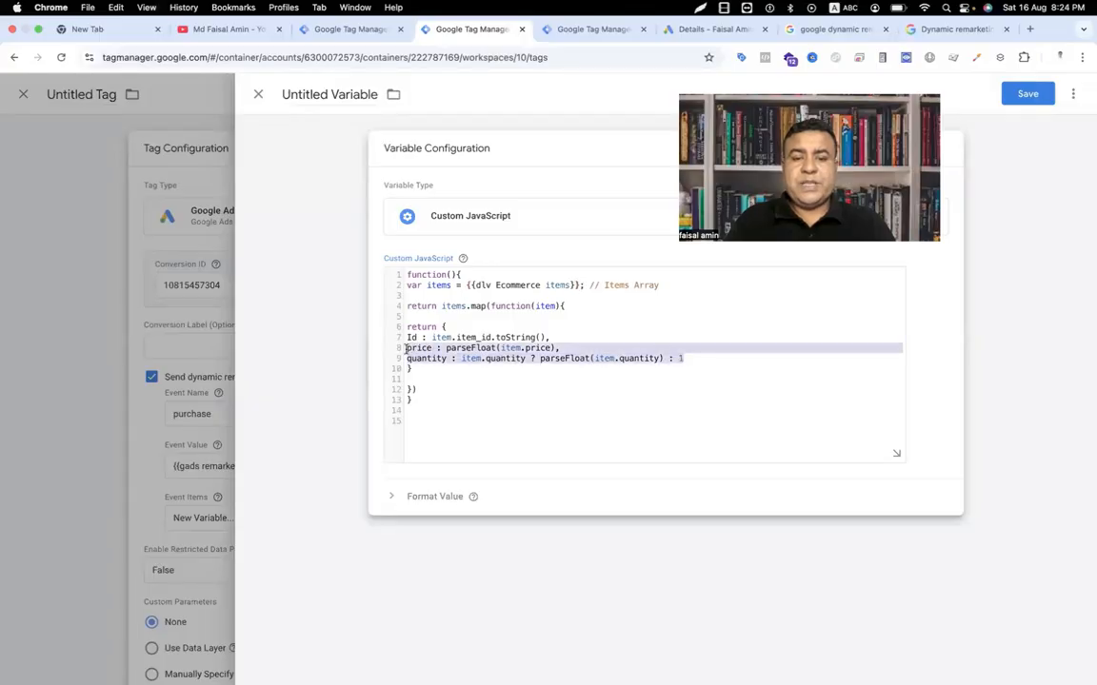
{"action": "key", "text": "BackSpace"}
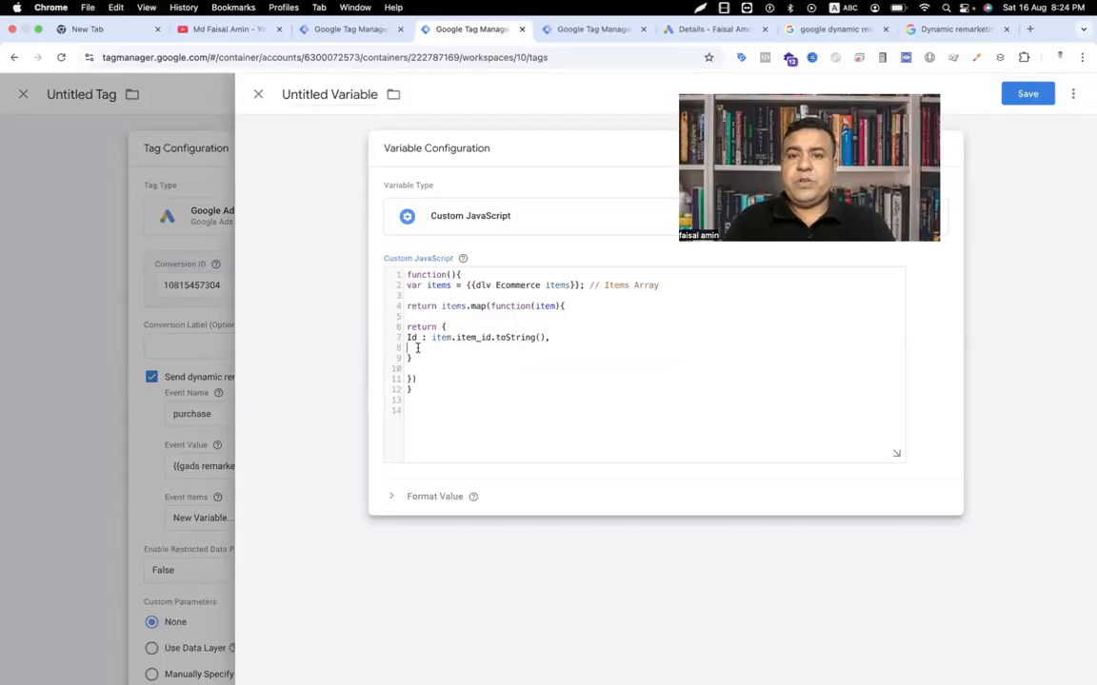
{"action": "left_click", "coordinate": [955, 30]}
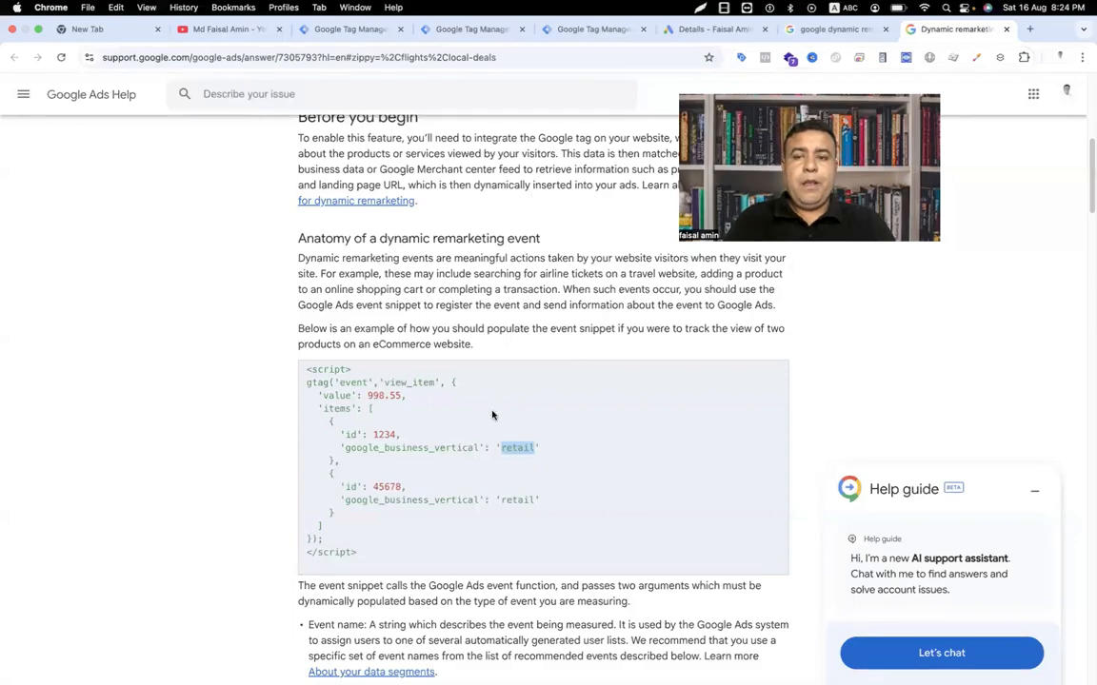
{"action": "left_click_drag", "start_coordinate": [347, 450], "coordinate": [479, 449]}
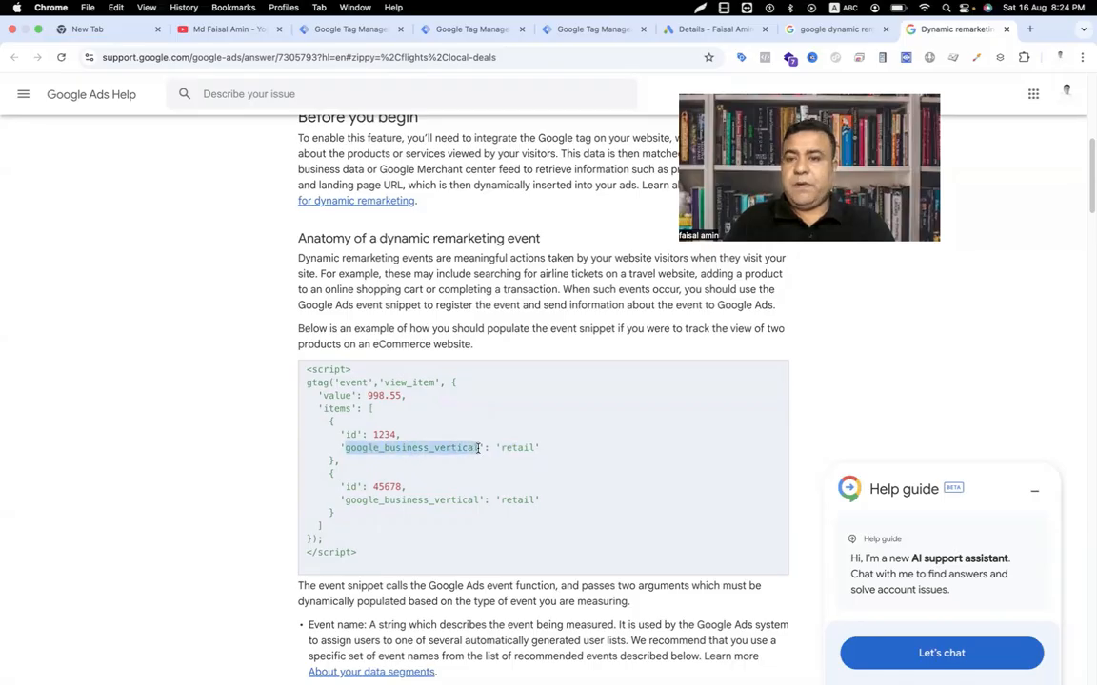
{"action": "left_click", "coordinate": [590, 30]}
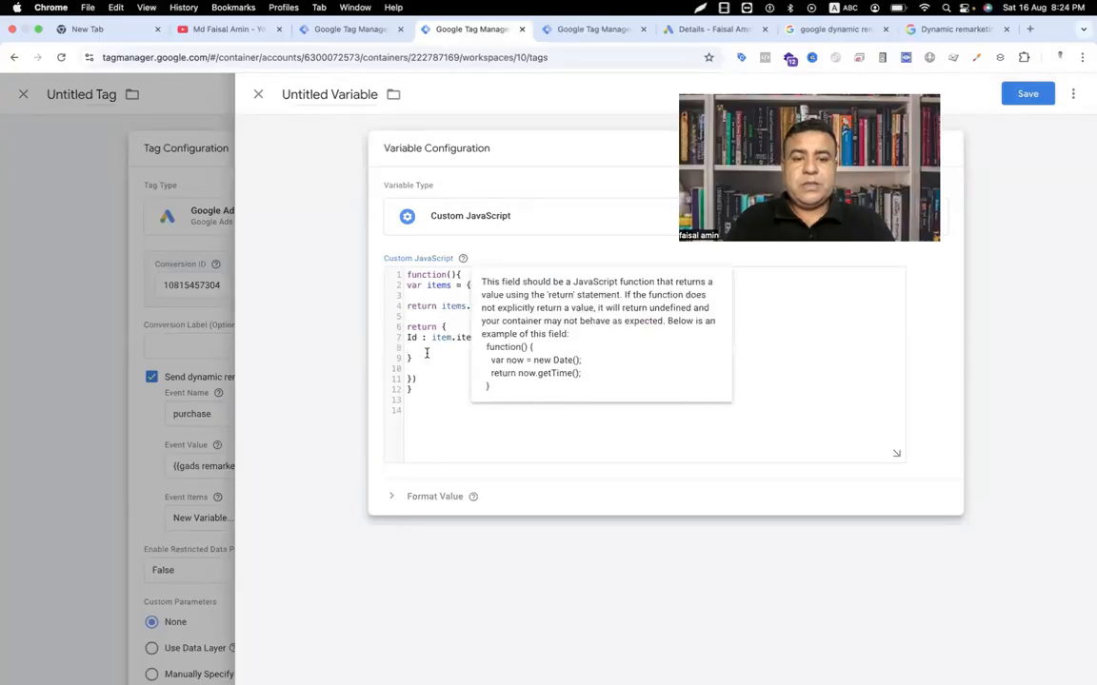
{"action": "key", "text": "super+v"}
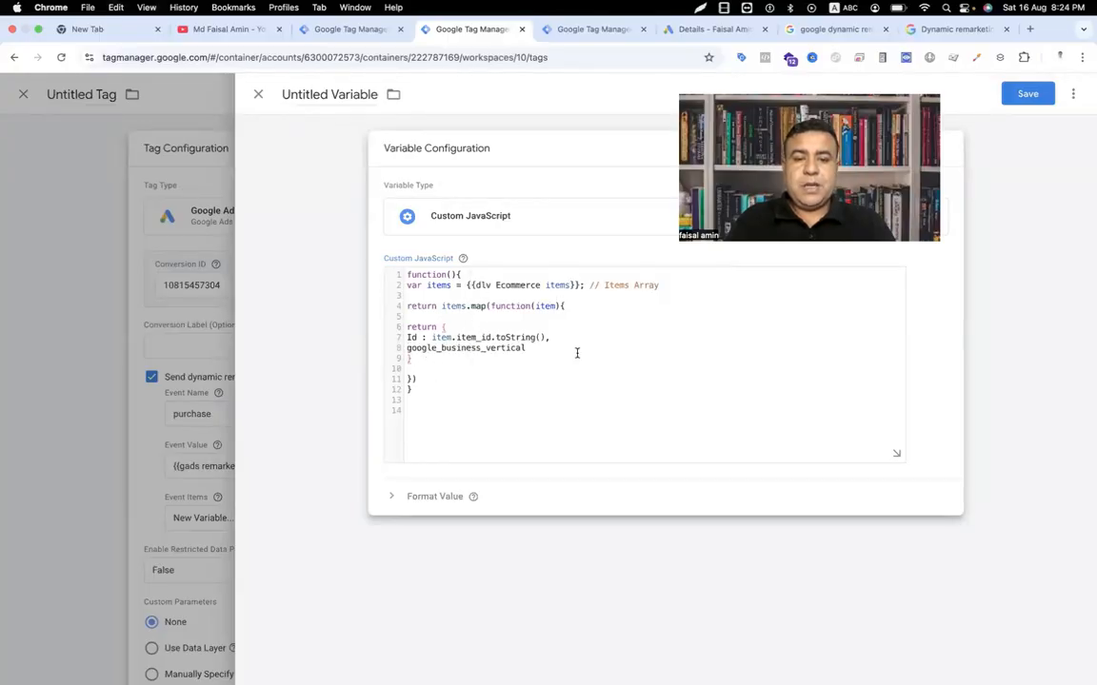
{"action": "left_click", "coordinate": [534, 348]}
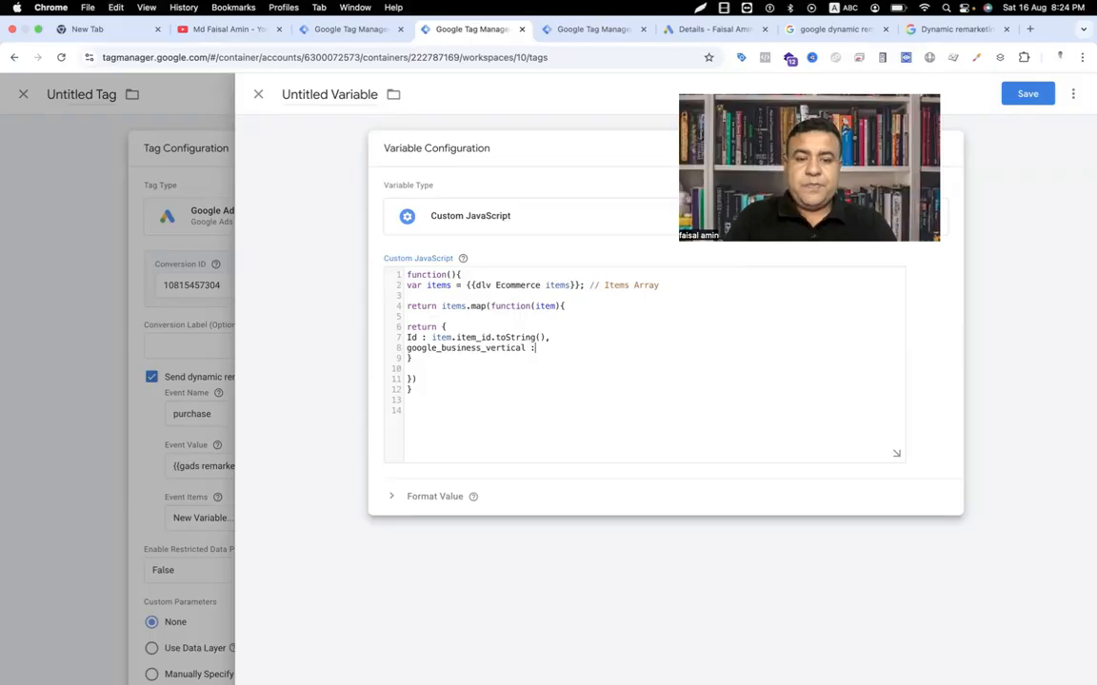
Step: Copy 'retail' from the help sample and paste it as google_business_vertical's value
{"action": "left_click", "coordinate": [963, 29]}
{"action": "left_click_drag", "start_coordinate": [501, 447], "coordinate": [523, 447]}
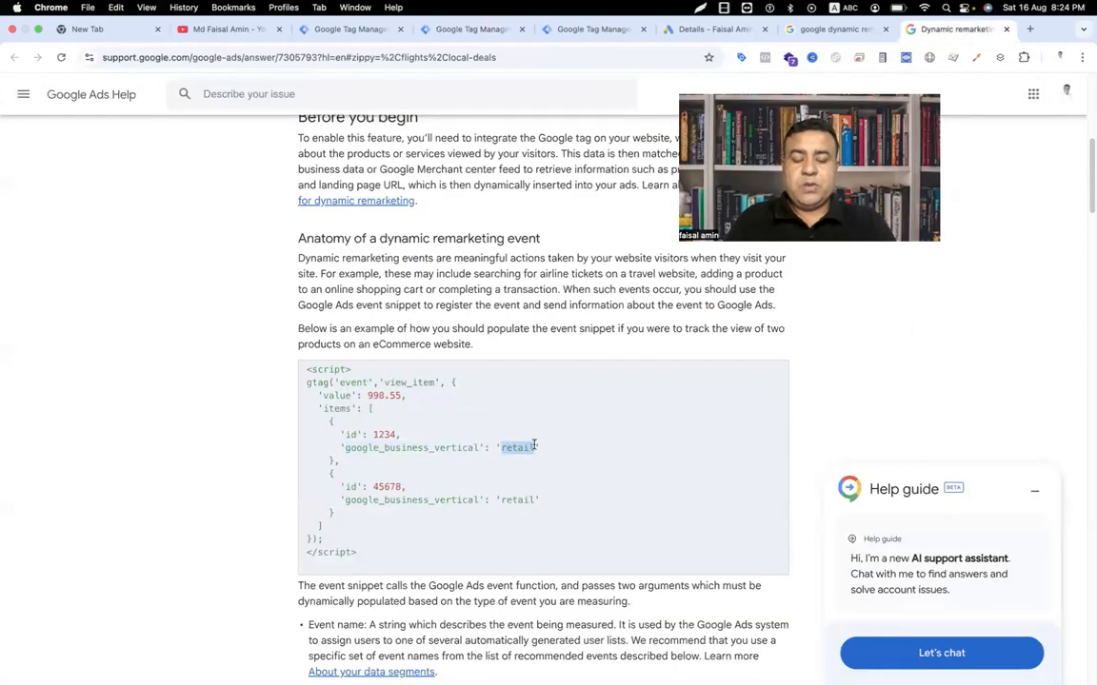
{"action": "left_click", "coordinate": [575, 31]}
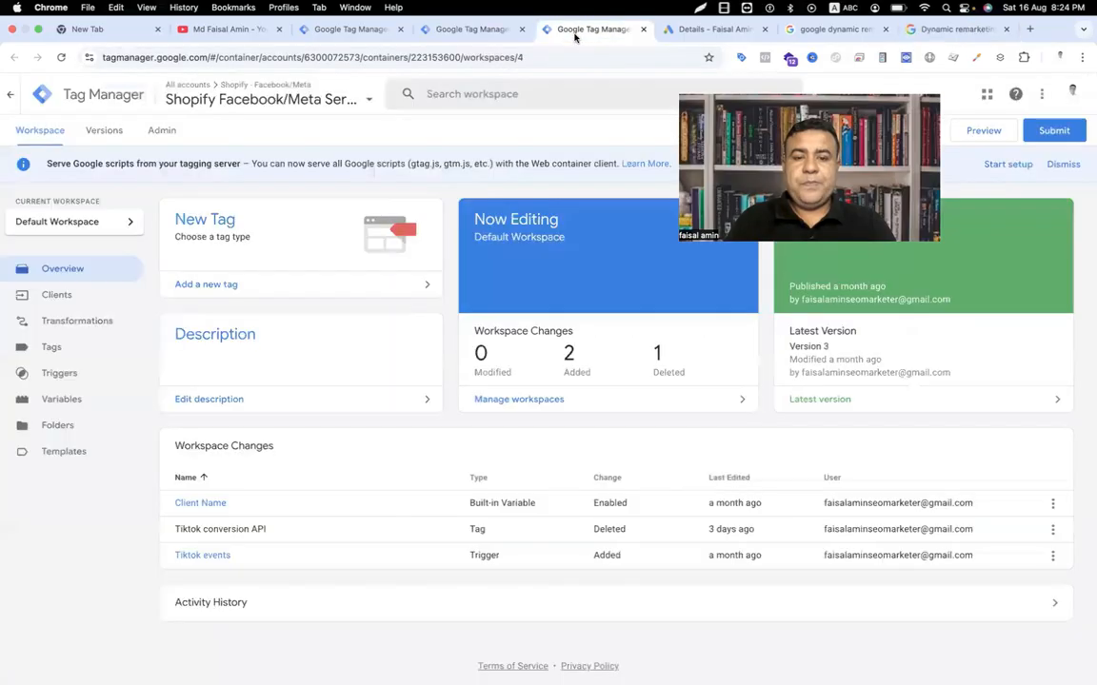
{"action": "left_click", "coordinate": [476, 30]}
{"action": "type", "text": "retail"}
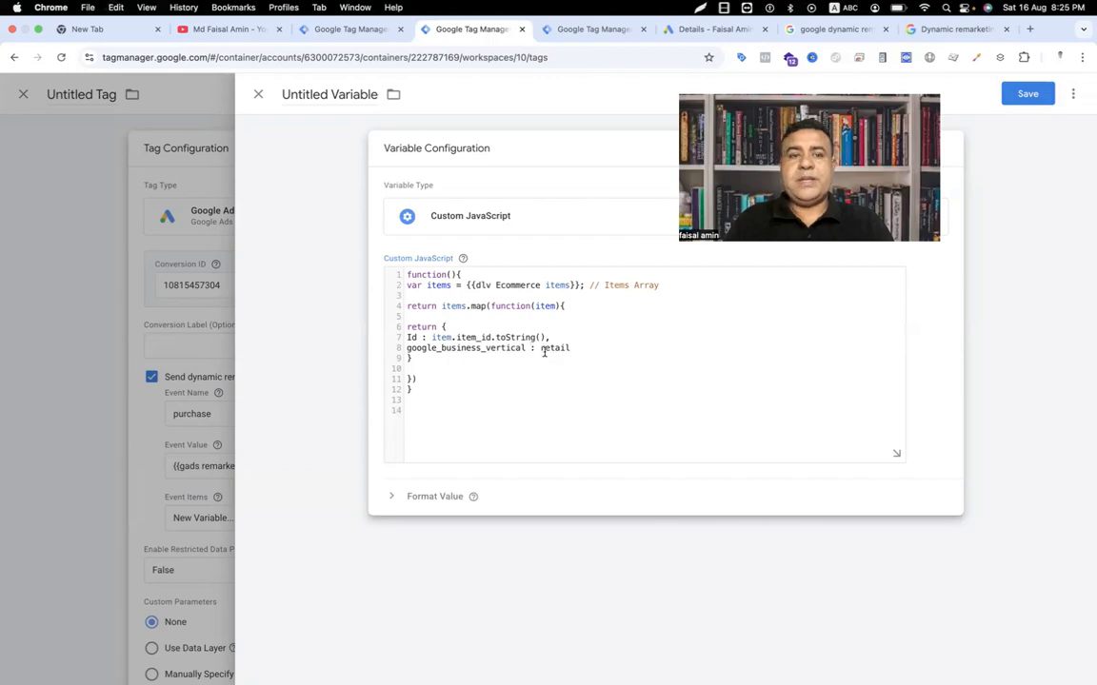
{"action": "left_click", "coordinate": [339, 95]}
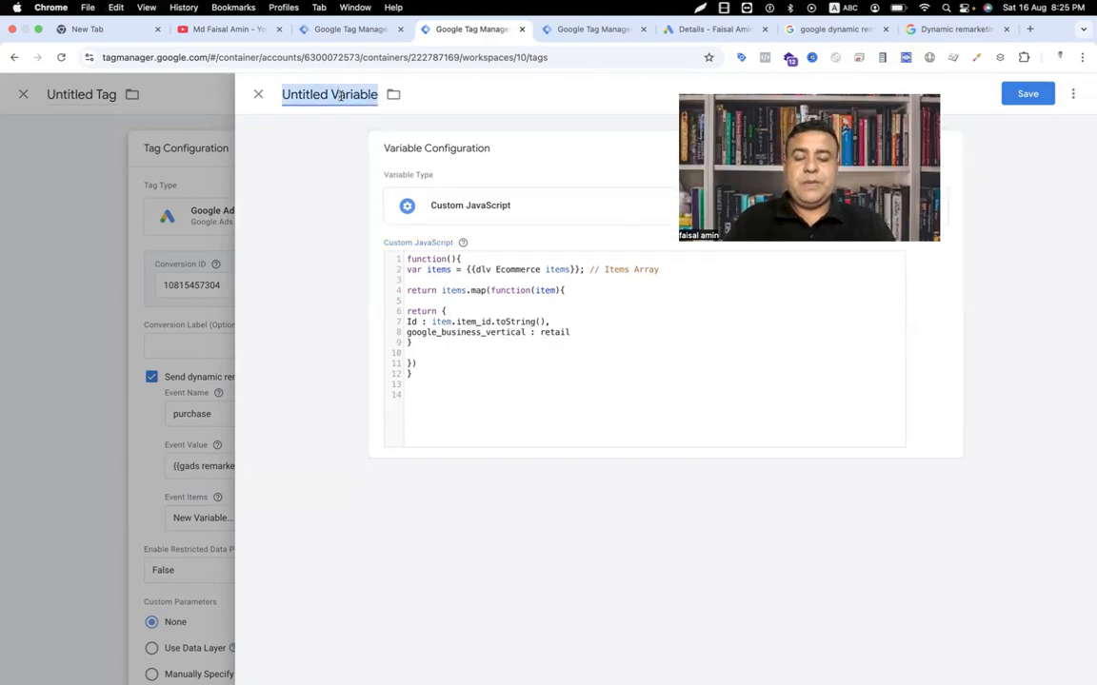
Step: Name the variable 'gads dynamic Remarketing Array' and save it into the tag's Event Items
{"action": "type", "text": "g"}
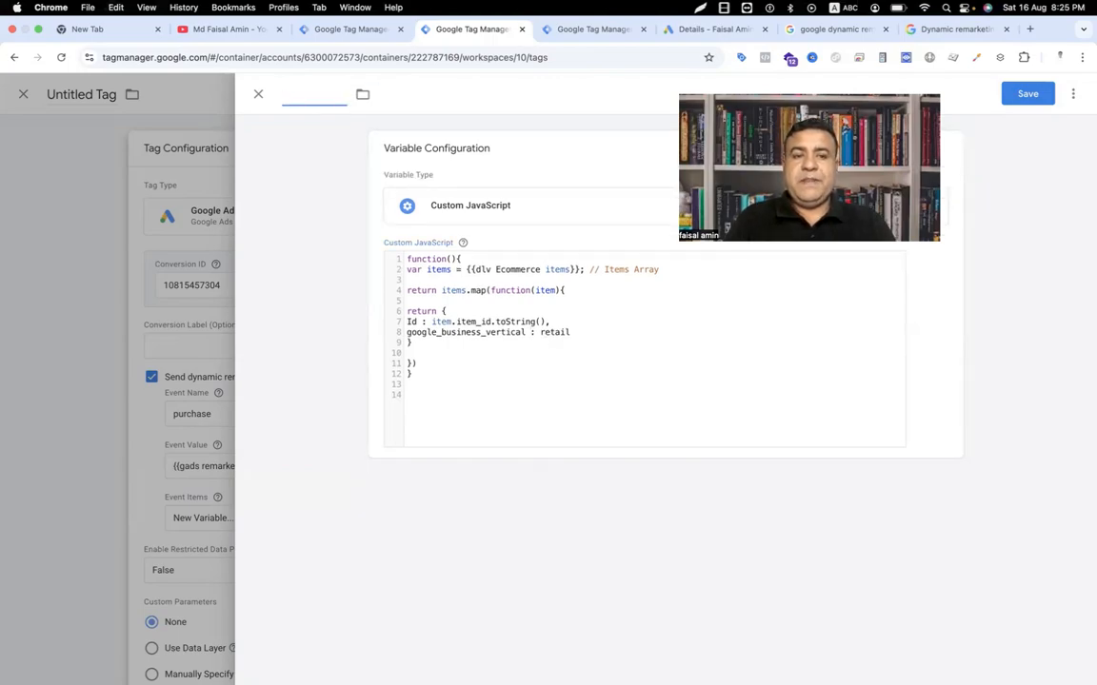
{"action": "type", "text": "gas dyn"}
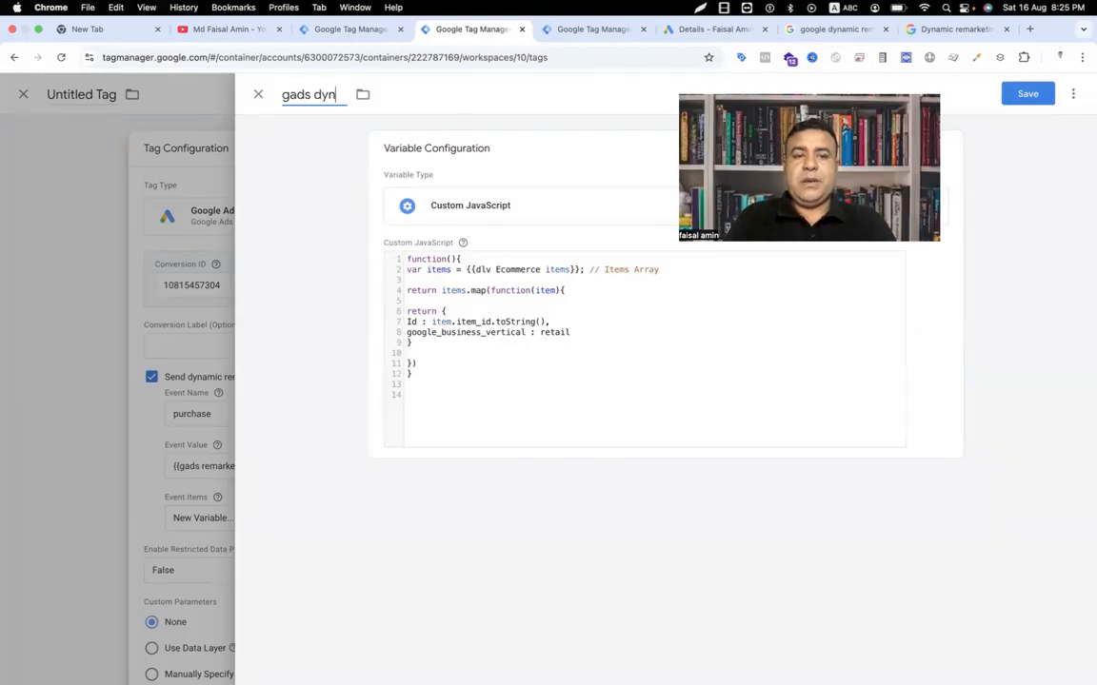
{"action": "type", "text": "amic Remar"}
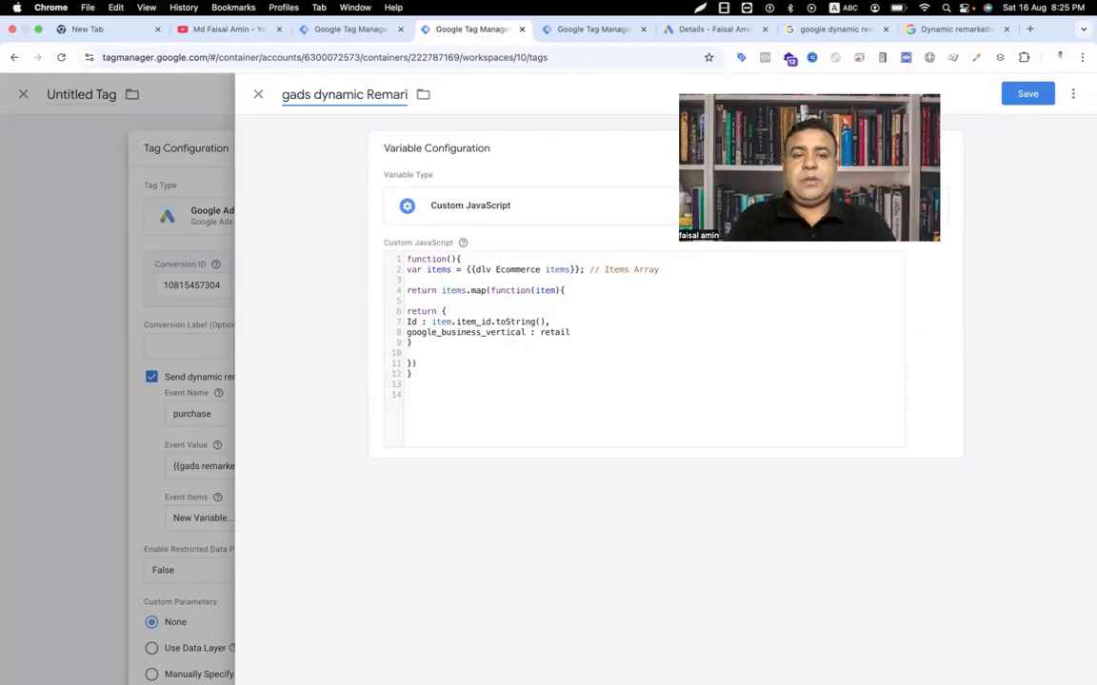
{"action": "type", "text": "keting"}
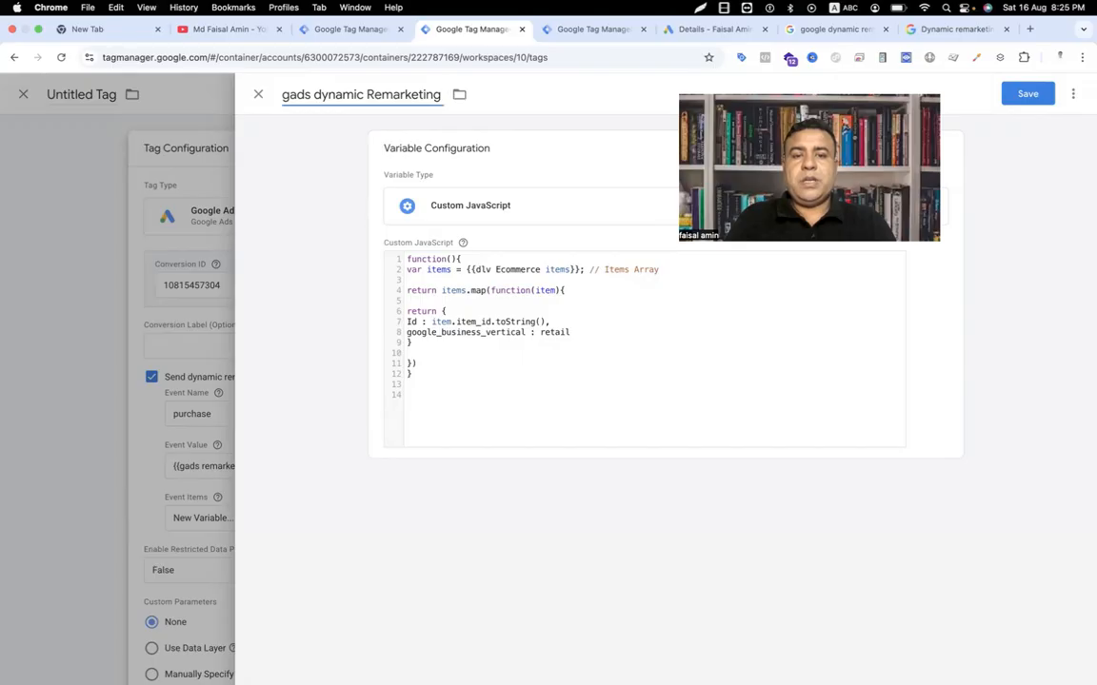
{"action": "type", "text": " Array"}
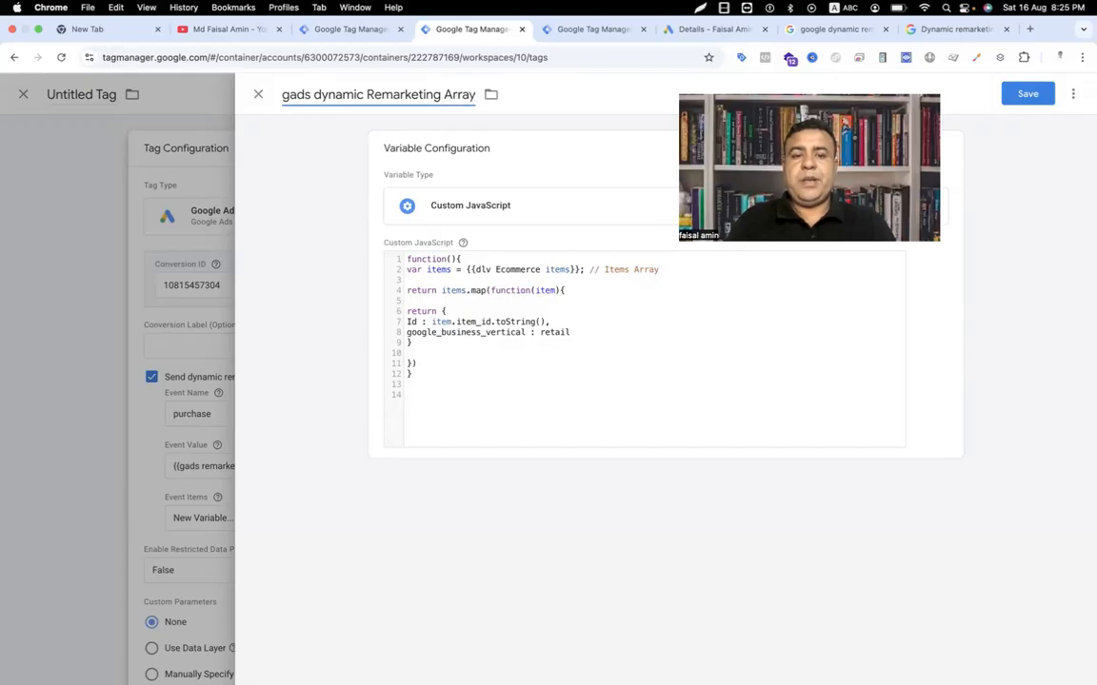
{"action": "left_click", "coordinate": [1031, 94]}
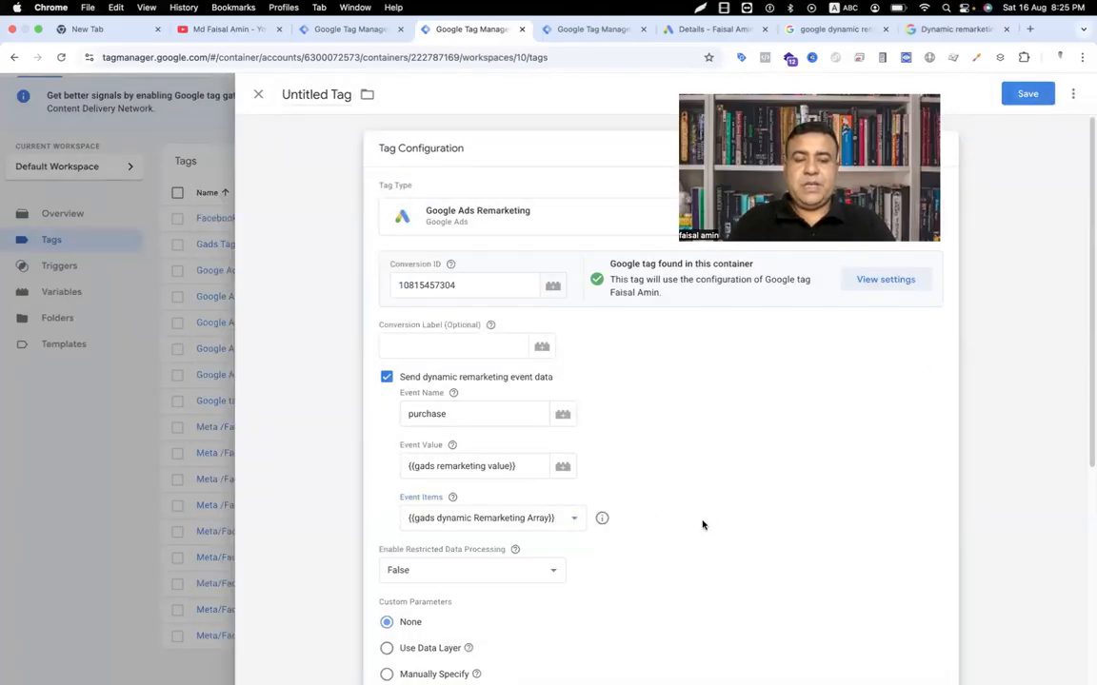
{"action": "scroll", "coordinate": [703, 524], "scroll_direction": "down", "scroll_amount": 5}
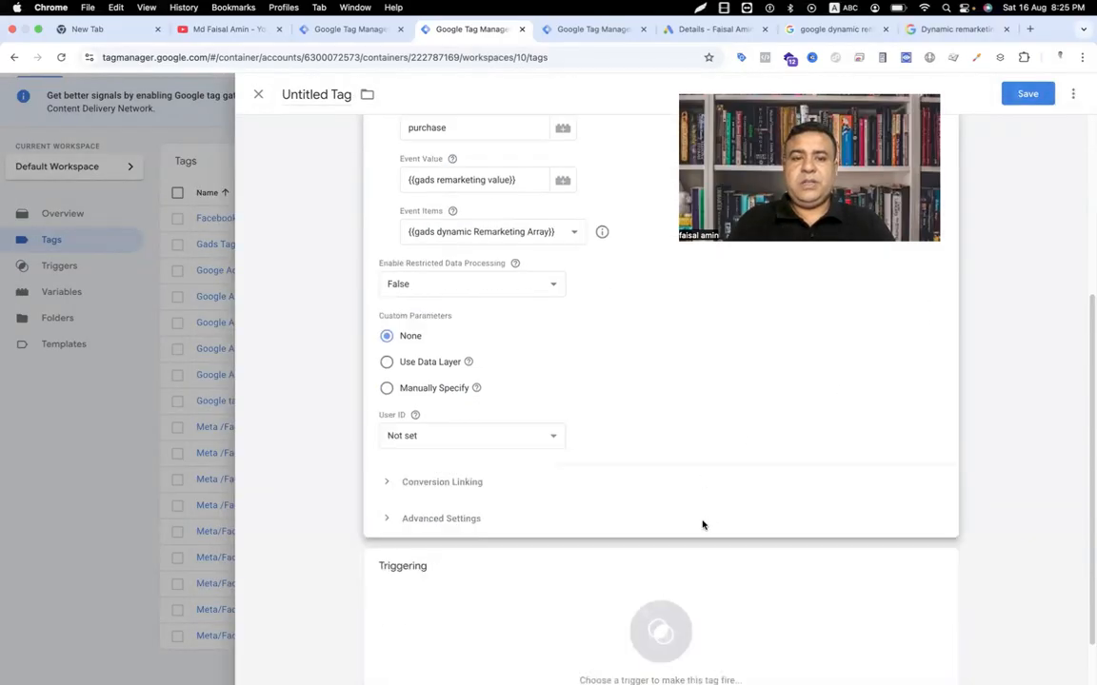
{"action": "scroll", "coordinate": [690, 519], "scroll_direction": "up", "scroll_amount": 3}
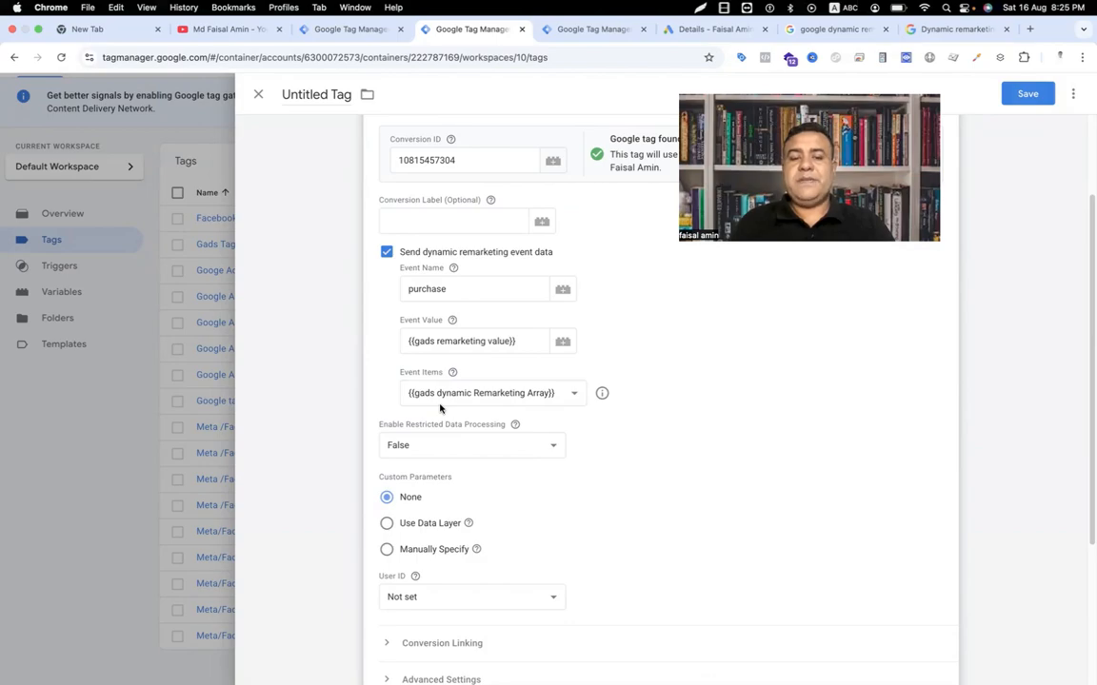
{"action": "scroll", "coordinate": [571, 491], "scroll_direction": "down", "scroll_amount": 3}
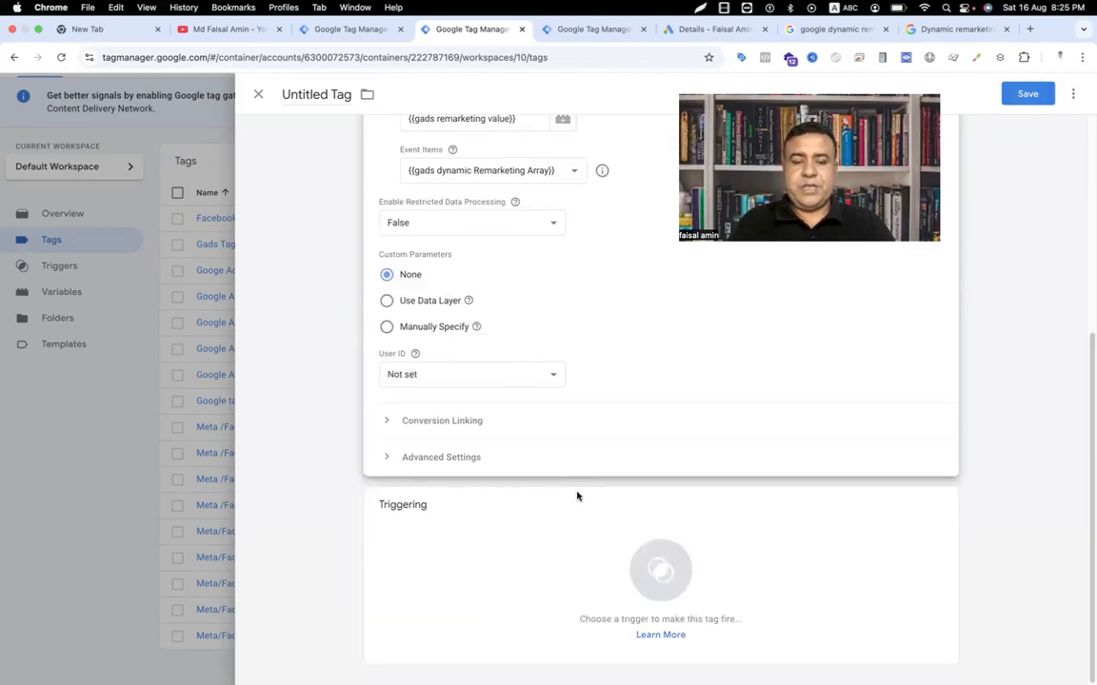
Step: Trigger the tag on evnet purchase, name it 'Google ads Dyanmic Remarkting - Purchase', and save
{"action": "left_click", "coordinate": [672, 568]}
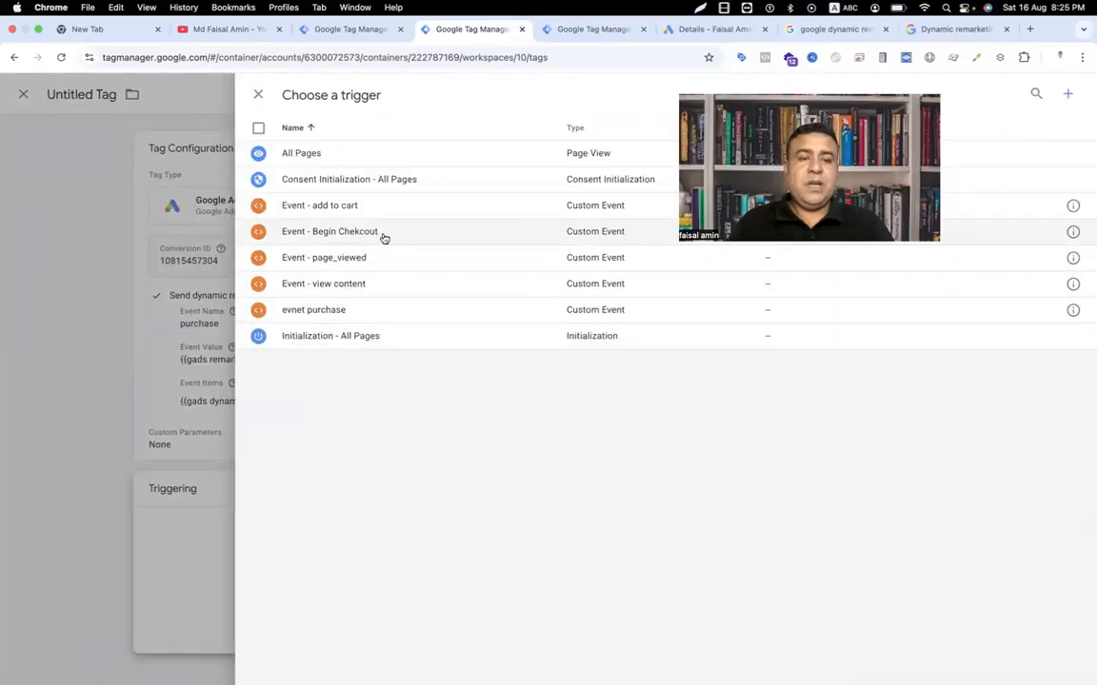
{"action": "left_click", "coordinate": [338, 311]}
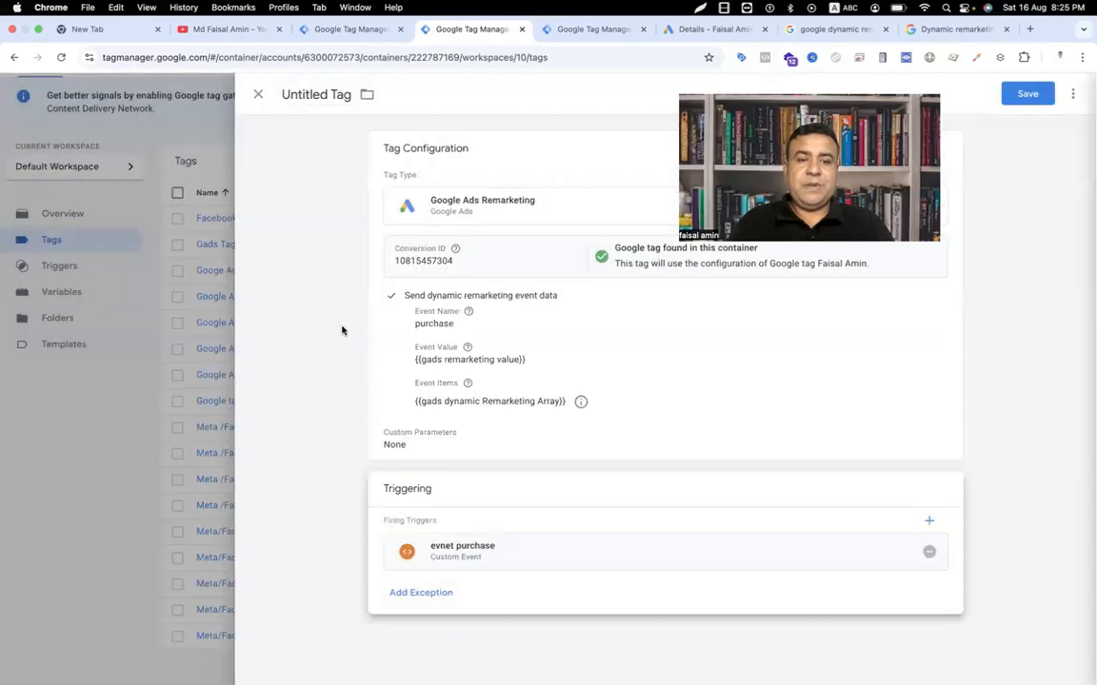
{"action": "left_click", "coordinate": [315, 95]}
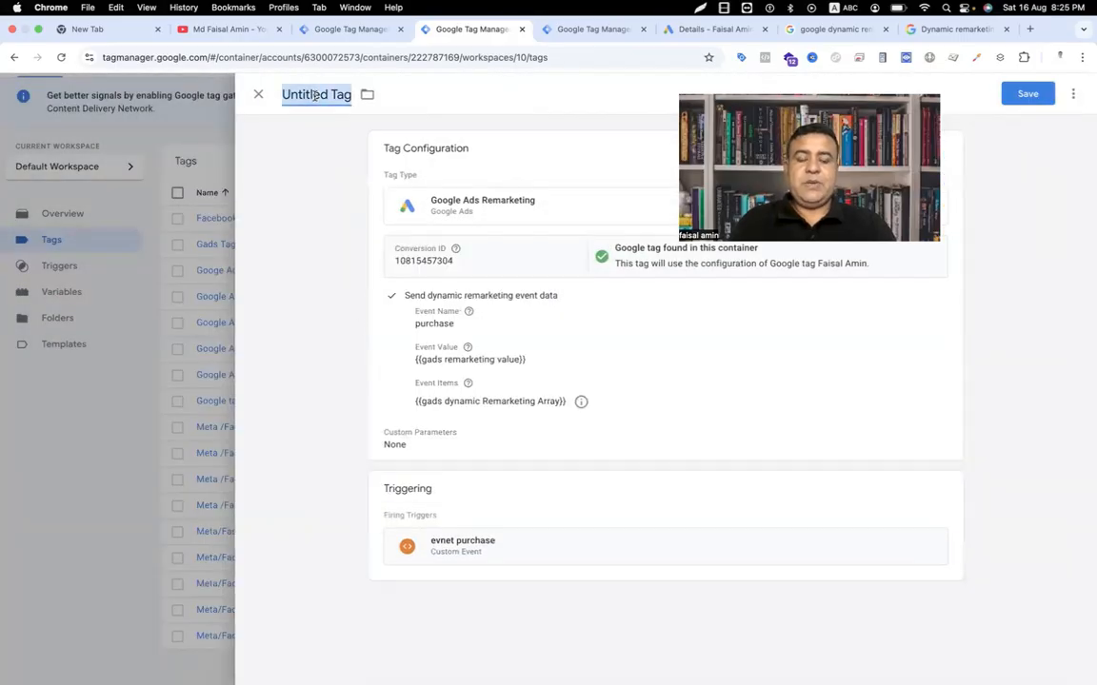
{"action": "type", "text": "Googl"}
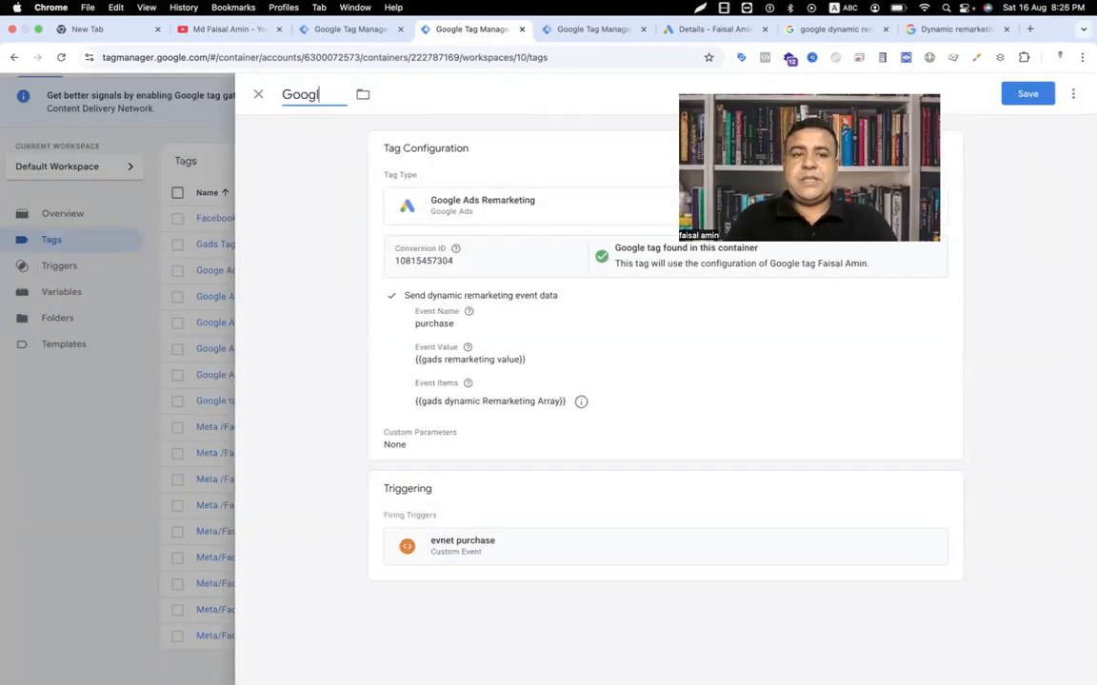
{"action": "type", "text": "e ads Dya"}
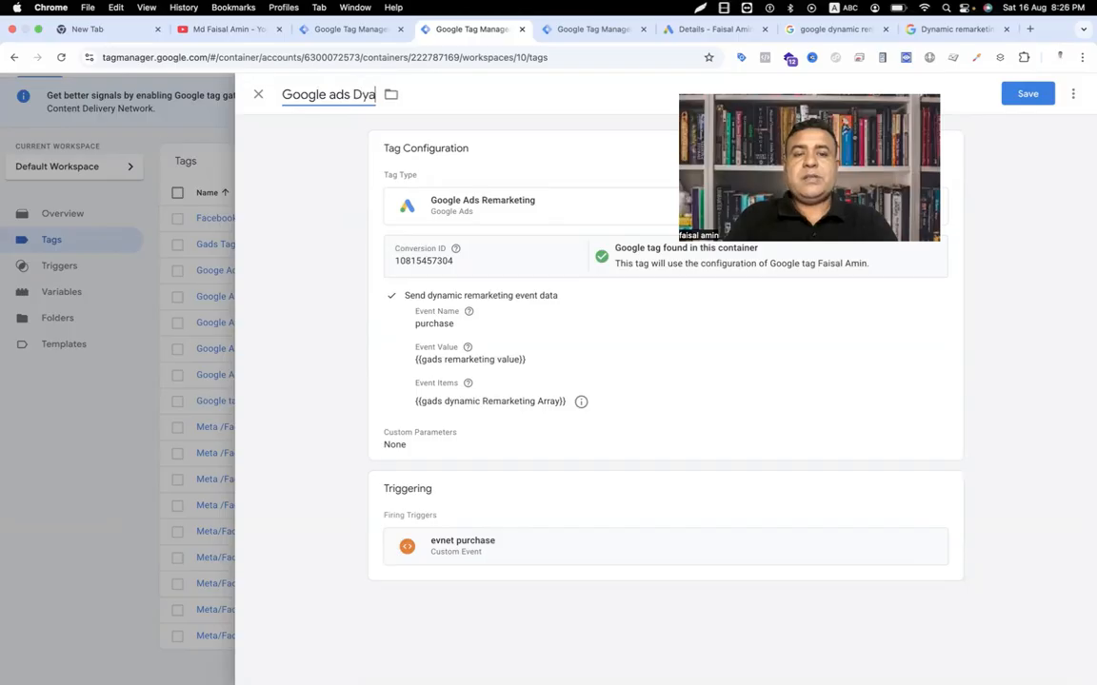
{"action": "type", "text": "nmic "}
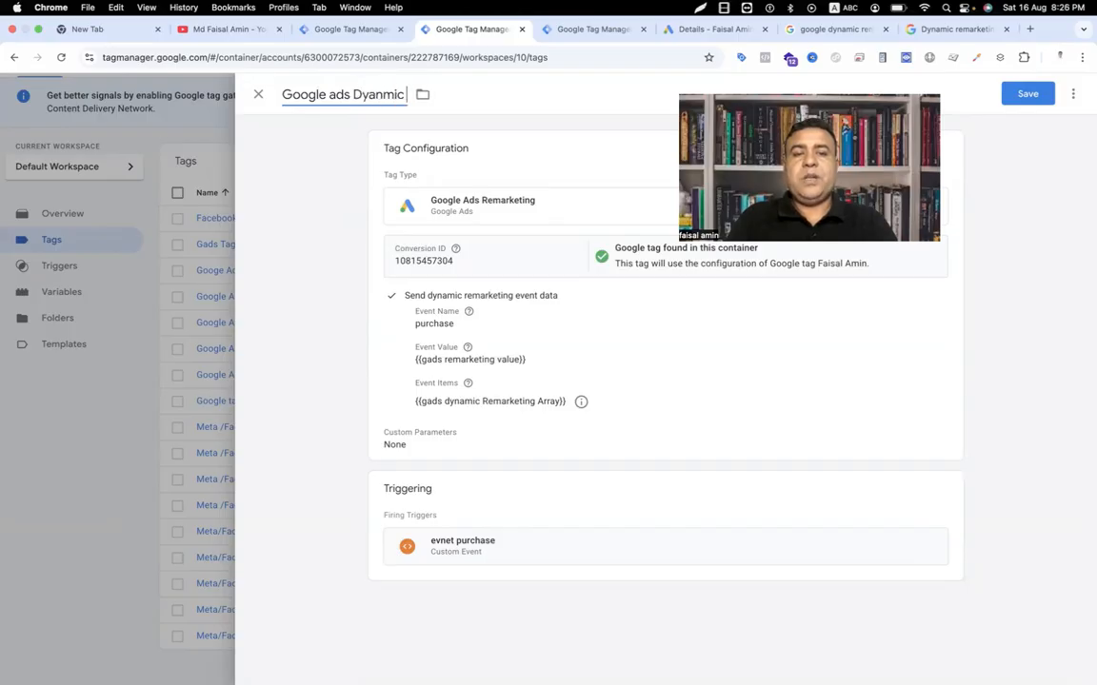
{"action": "type", "text": "Remarkting "}
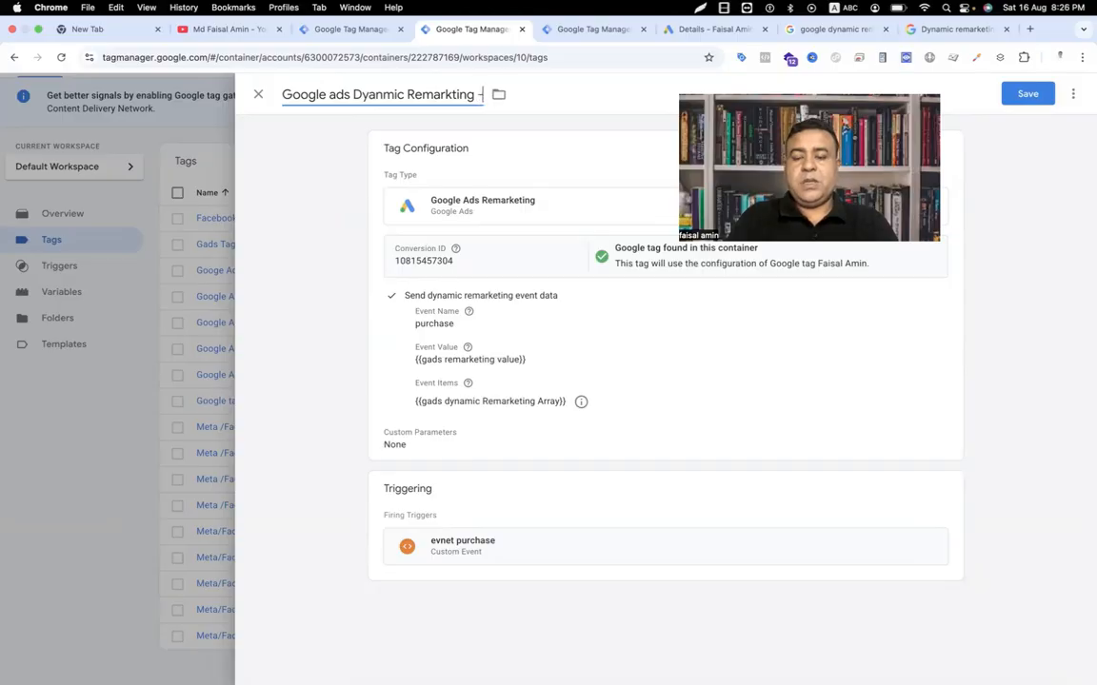
{"action": "type", "text": "- p"}
{"action": "key", "text": "BackSpace"}
{"action": "type", "text": "Purchase"}
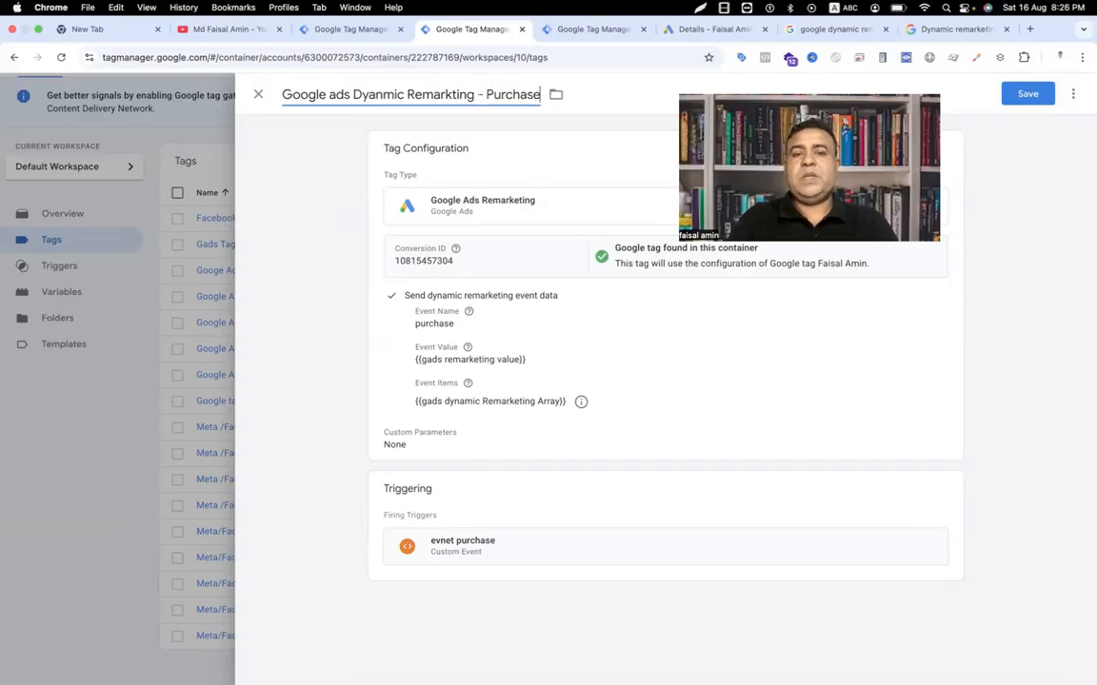
{"action": "left_click", "coordinate": [1027, 93]}
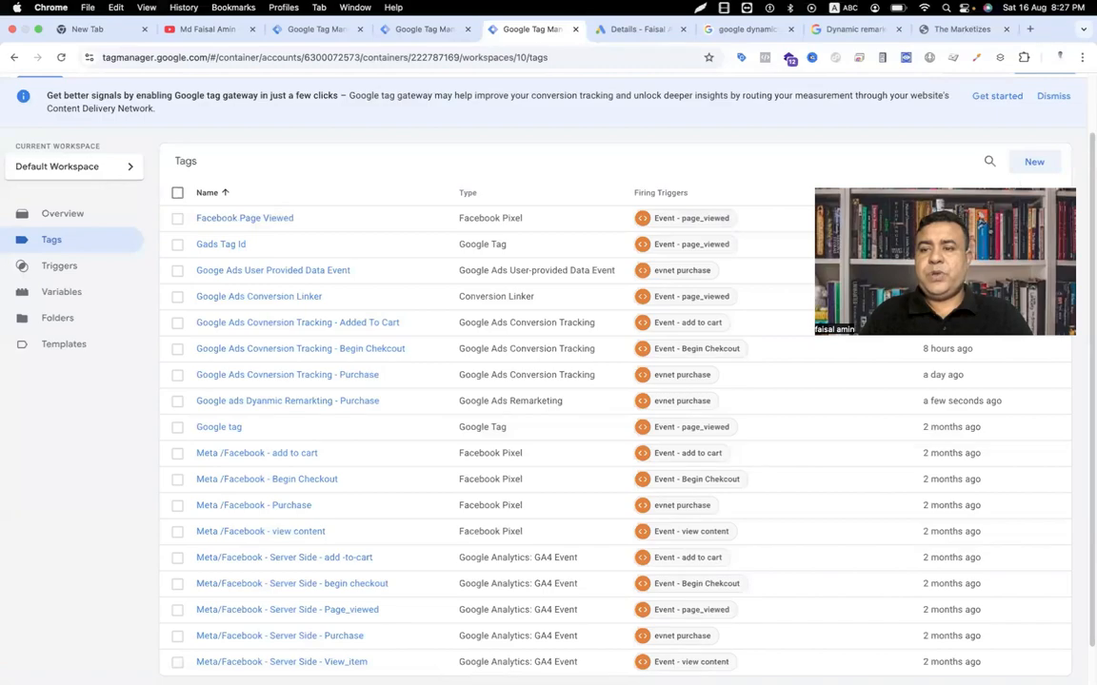
Step: Launch Preview and connect Tag Assistant to the Shopify store URL
{"action": "scroll", "coordinate": [847, 184], "scroll_direction": "up", "scroll_amount": 2}
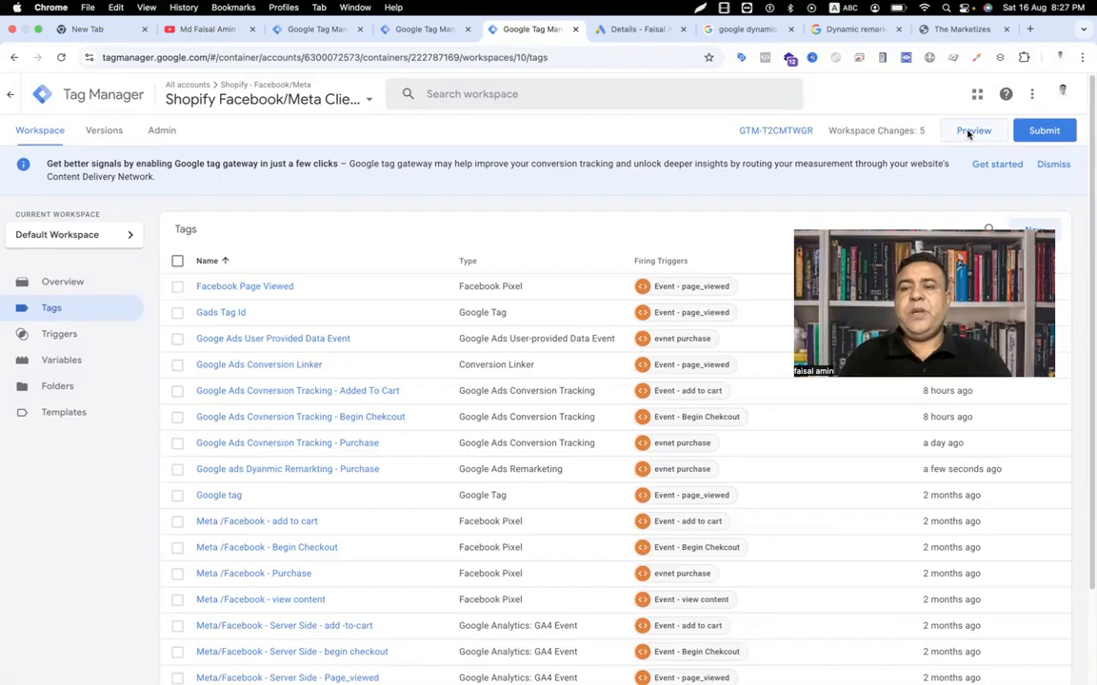
{"action": "left_click", "coordinate": [972, 131]}
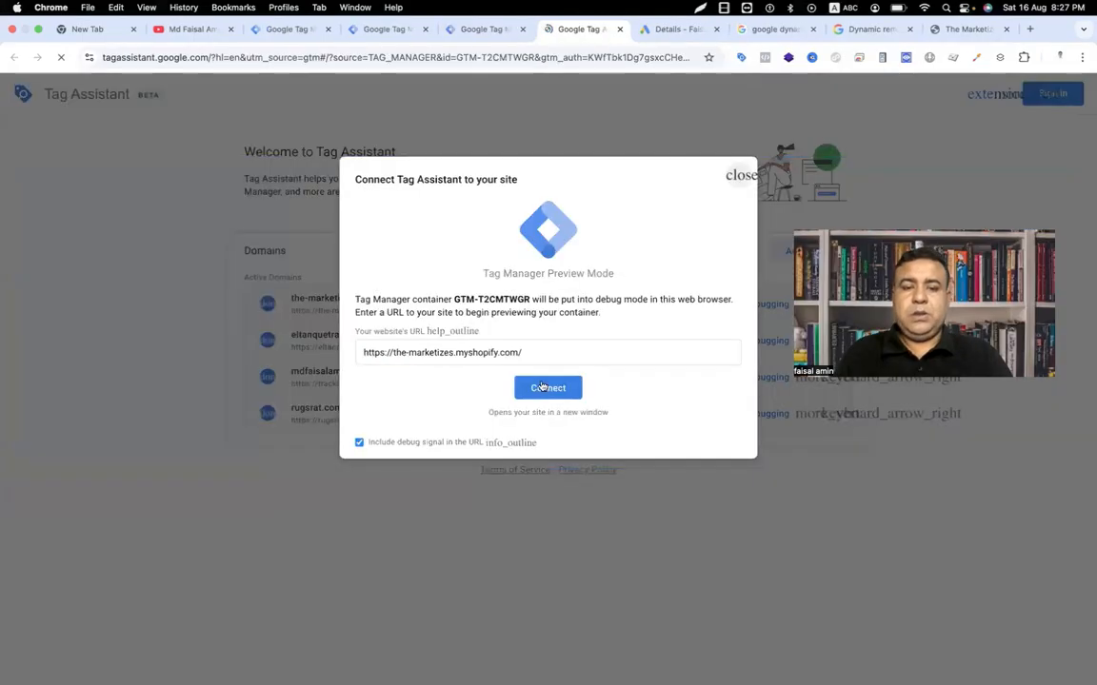
{"action": "left_click", "coordinate": [544, 388]}
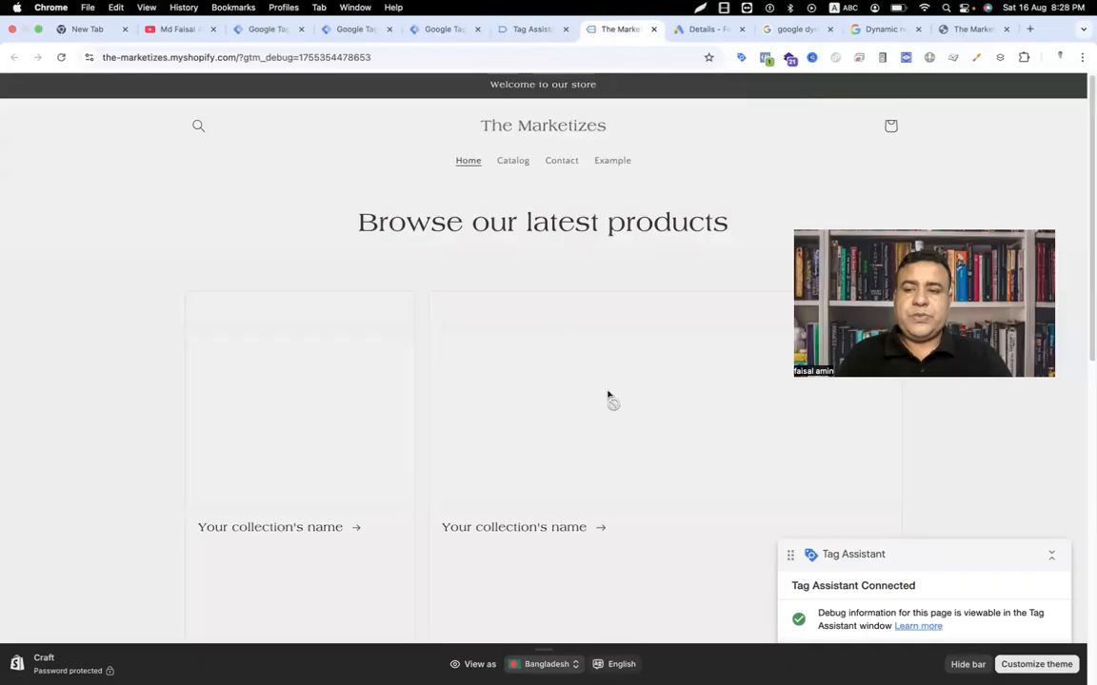
Step: Add the pink sport casual suit to the cart, check out, and place the test order
{"action": "scroll", "coordinate": [607, 396], "scroll_direction": "down", "scroll_amount": 5}
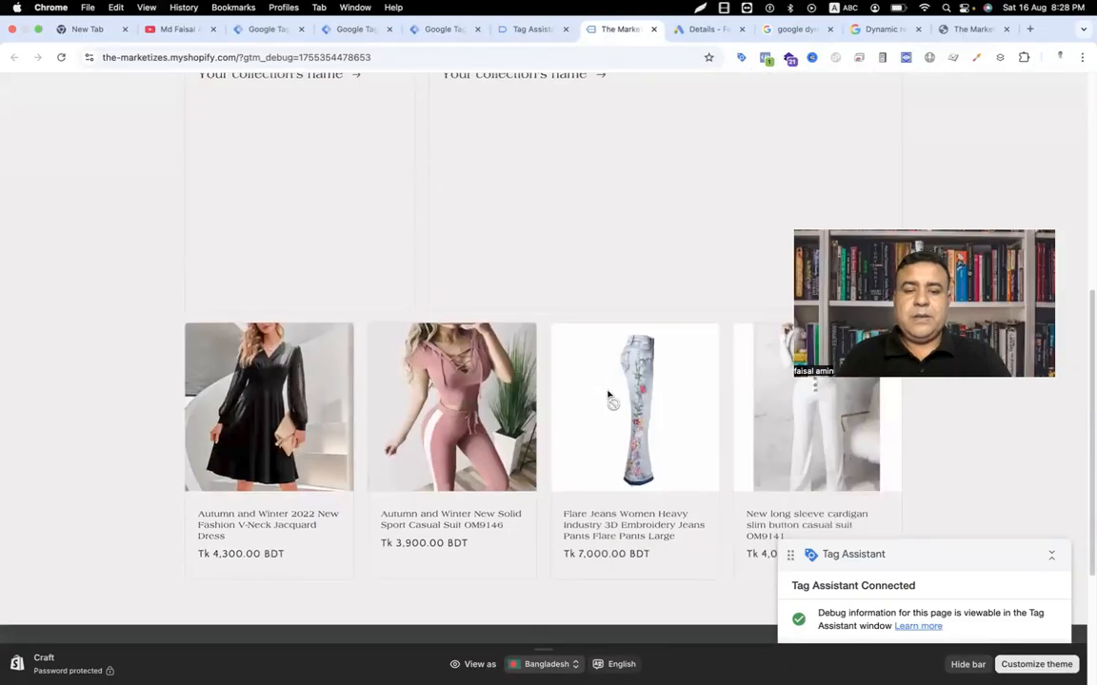
{"action": "left_click", "coordinate": [509, 446]}
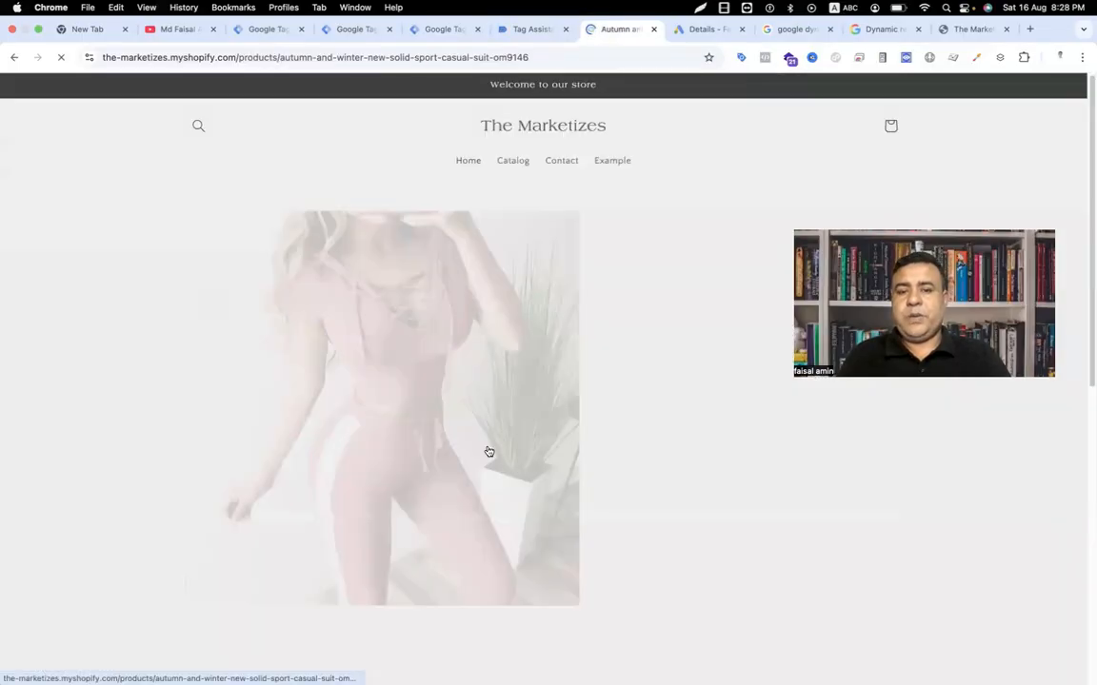
{"action": "left_click", "coordinate": [759, 592]}
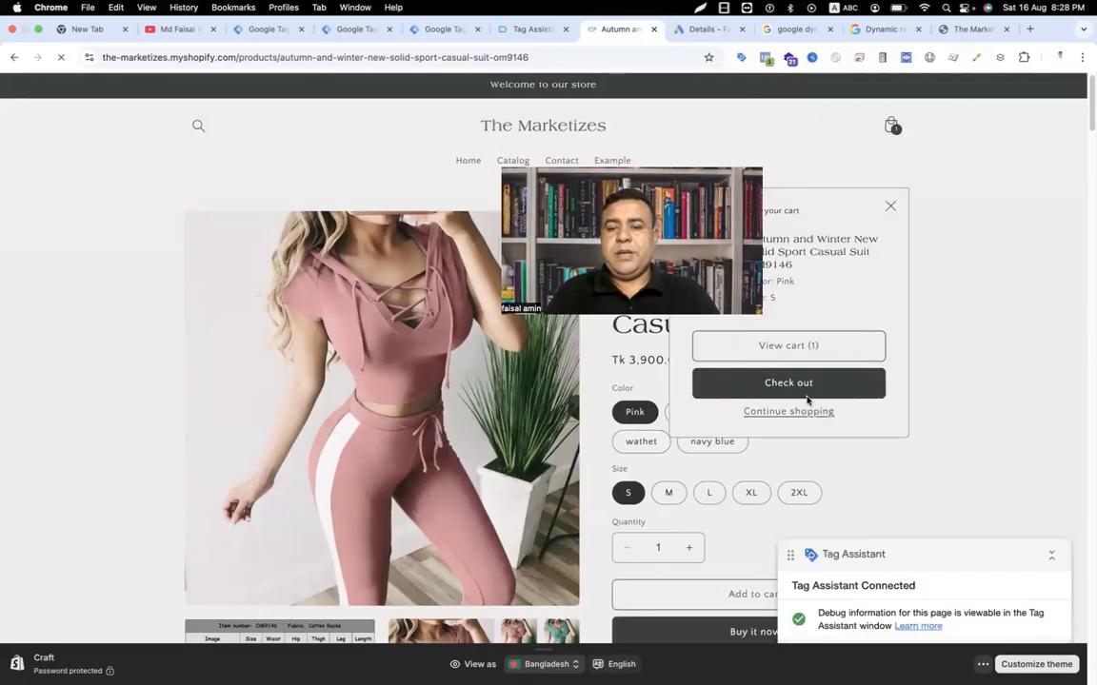
{"action": "left_click", "coordinate": [806, 385]}
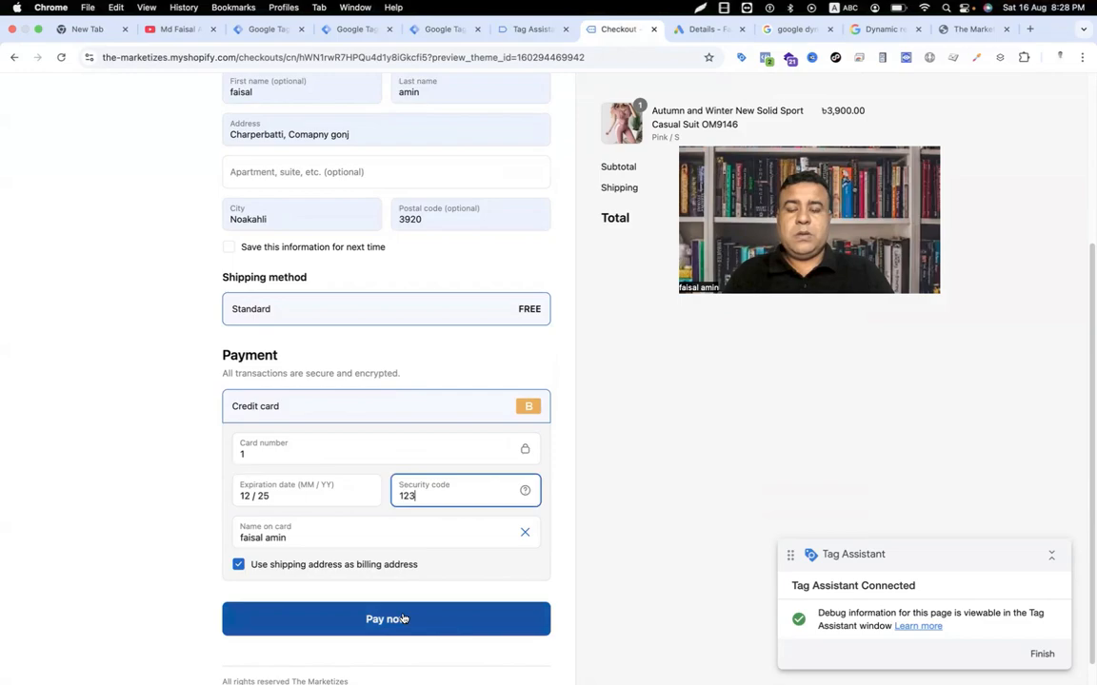
{"action": "left_click", "coordinate": [403, 619]}
Step: Inspect the fired purchase remarketing tag, showing Event Value 3900 but empty Event Items
{"action": "left_click", "coordinate": [554, 320]}
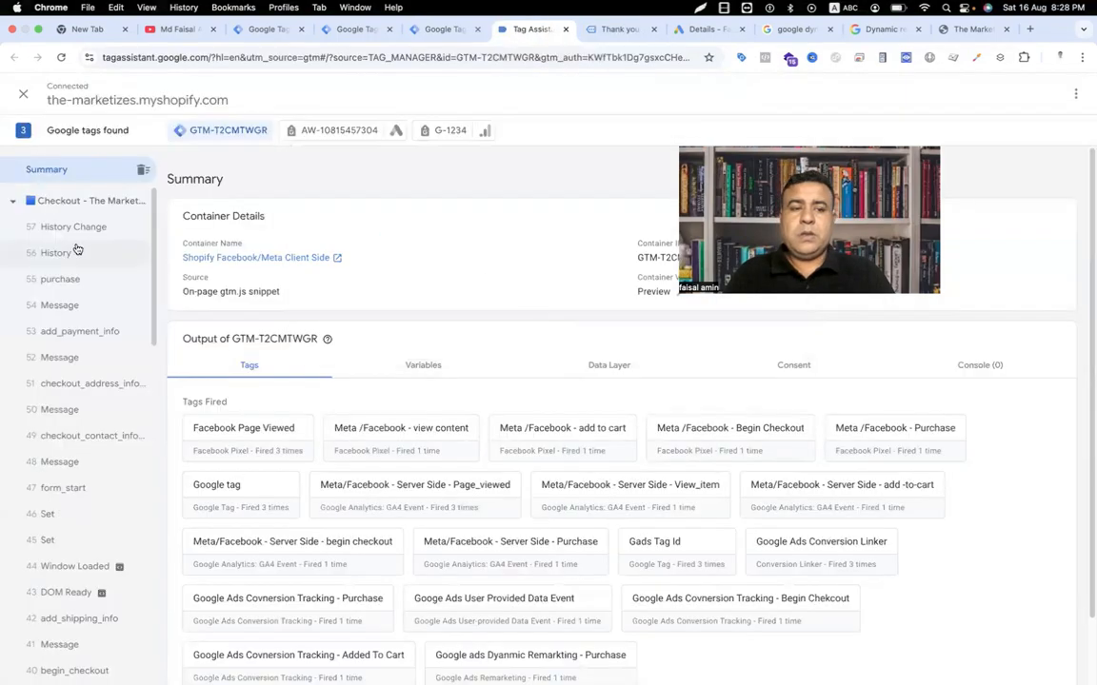
{"action": "left_click", "coordinate": [62, 278]}
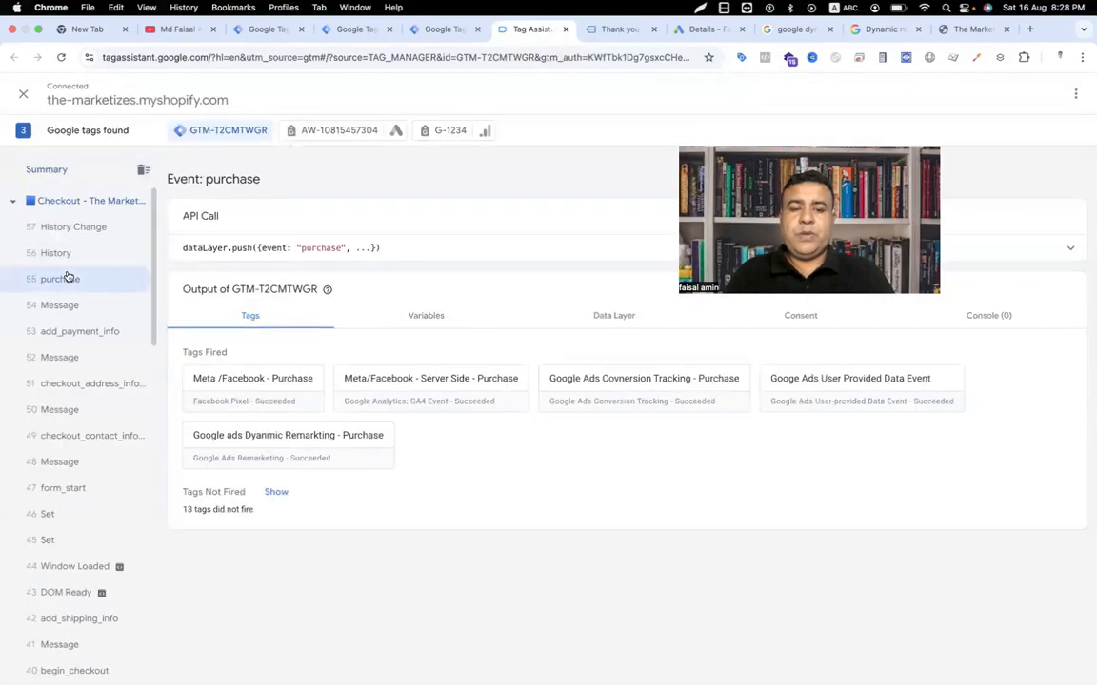
{"action": "left_click", "coordinate": [247, 453]}
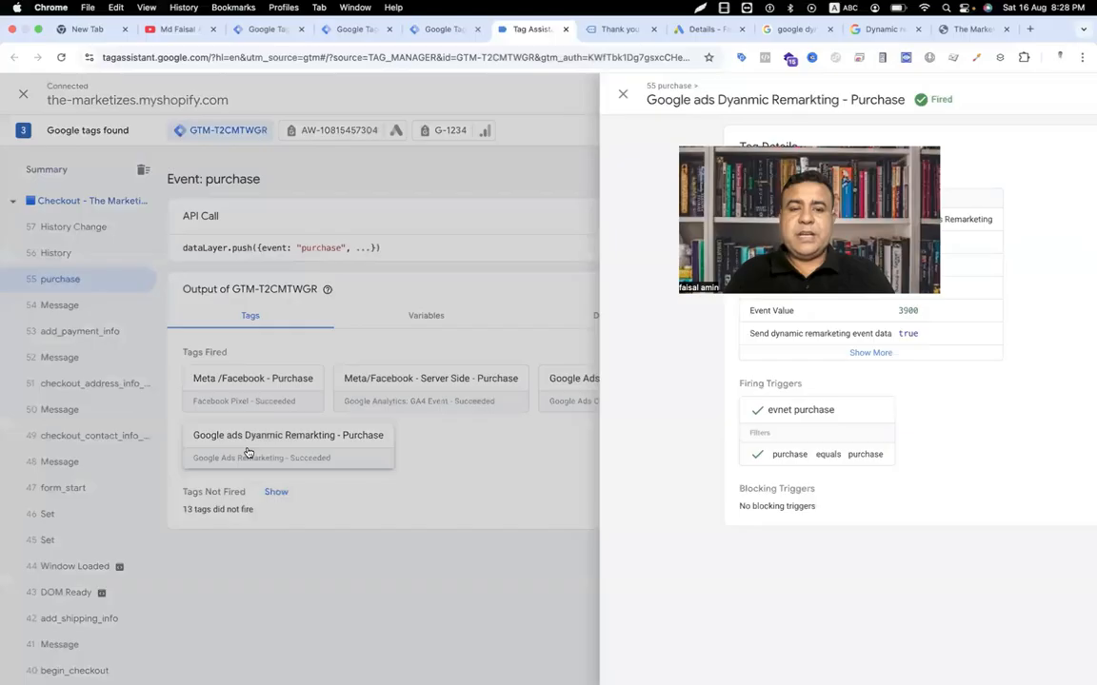
{"action": "left_click", "coordinate": [496, 354]}
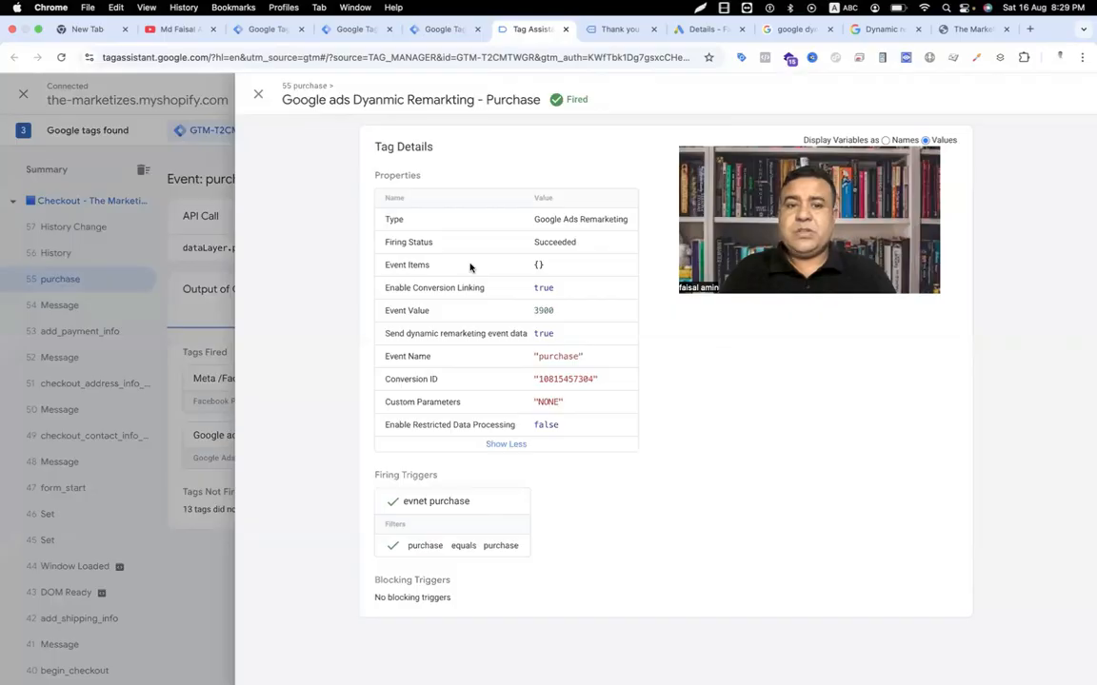
Step: Compare against the quoted 'retail' value in the Google Ads Help example
{"action": "left_click", "coordinate": [858, 30]}
{"action": "left_click_drag", "start_coordinate": [540, 447], "coordinate": [496, 445]}
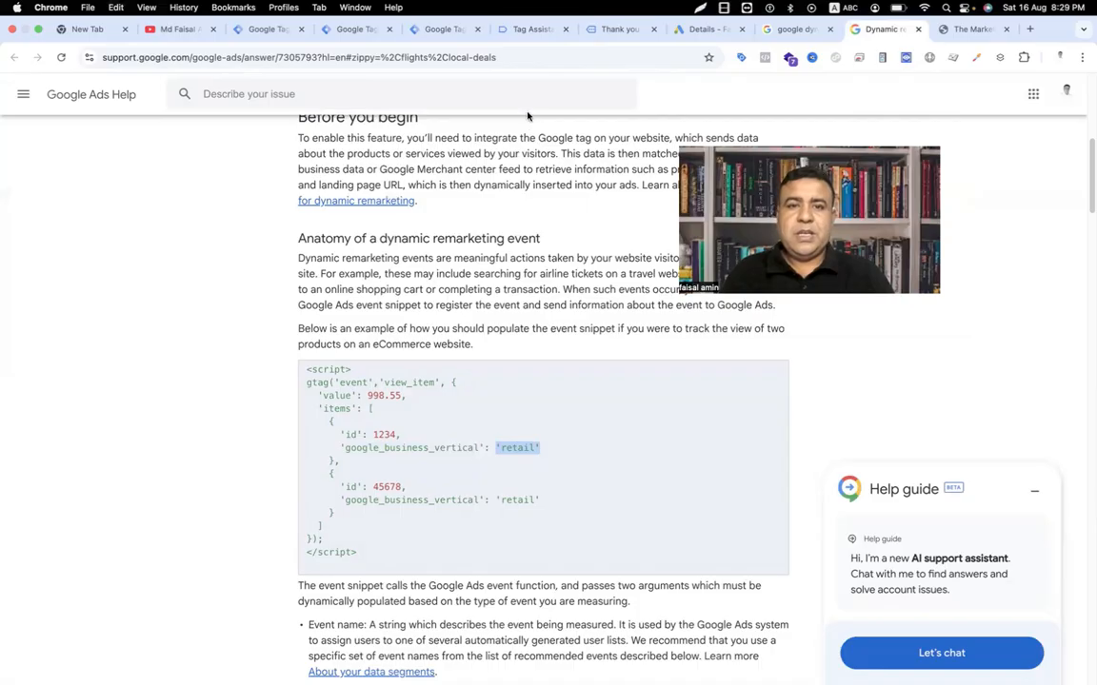
{"action": "left_click", "coordinate": [445, 32]}
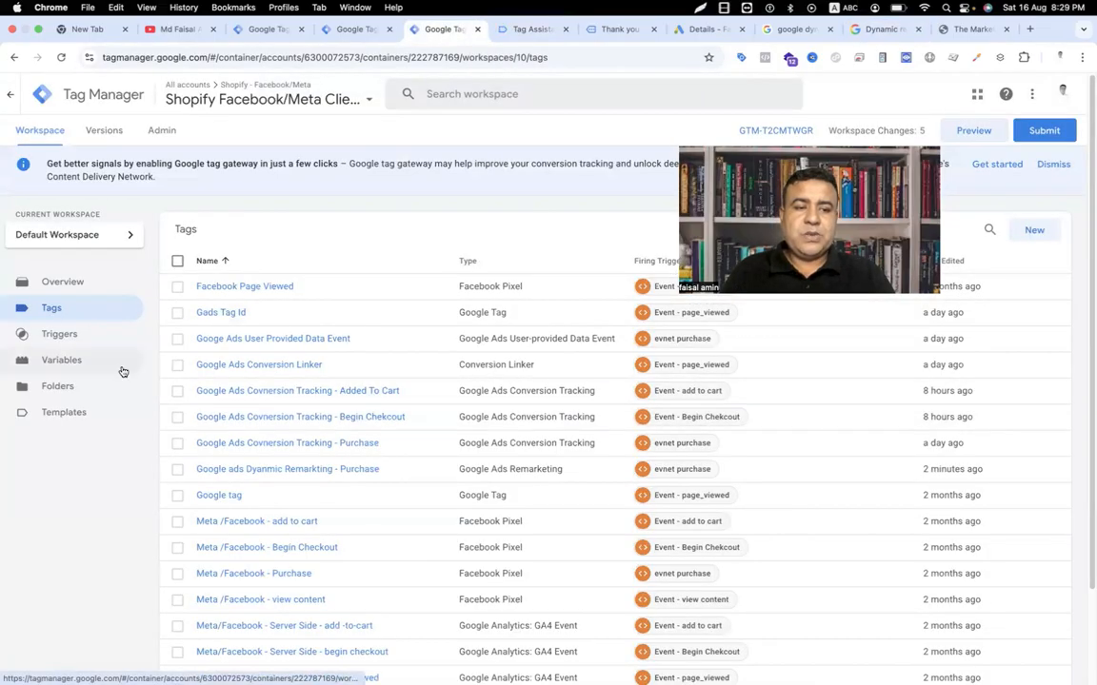
Step: Wrap retail in single quotes in the gads dynamic Remarketing Array variable and save
{"action": "left_click", "coordinate": [77, 367]}
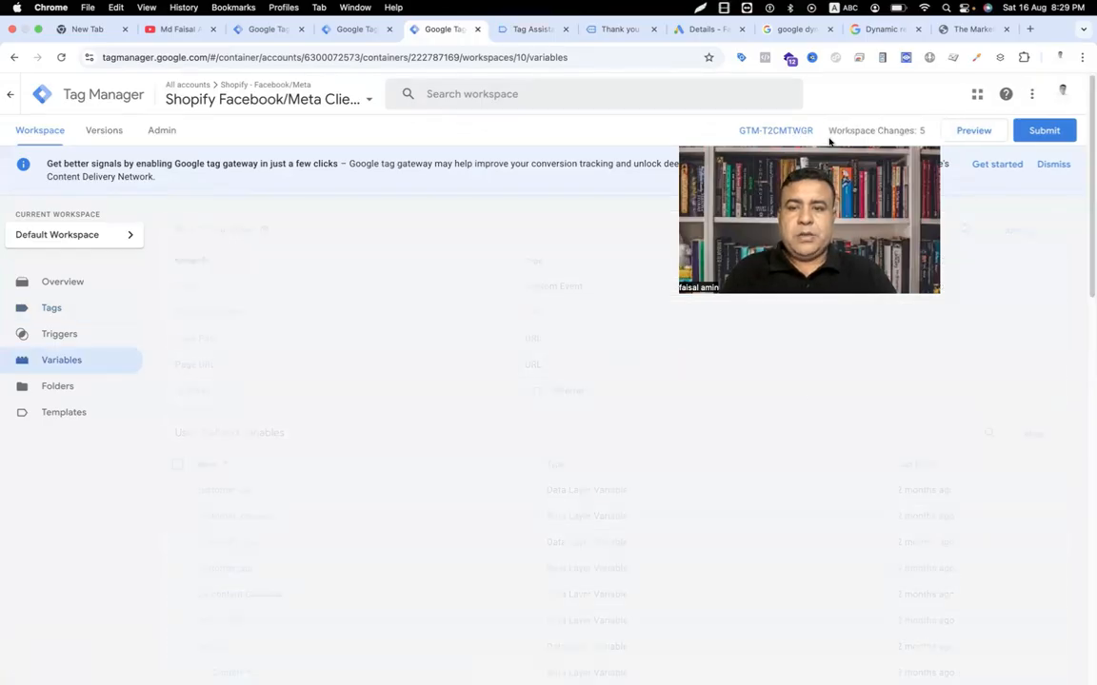
{"action": "scroll", "coordinate": [451, 503], "scroll_direction": "down", "scroll_amount": 5}
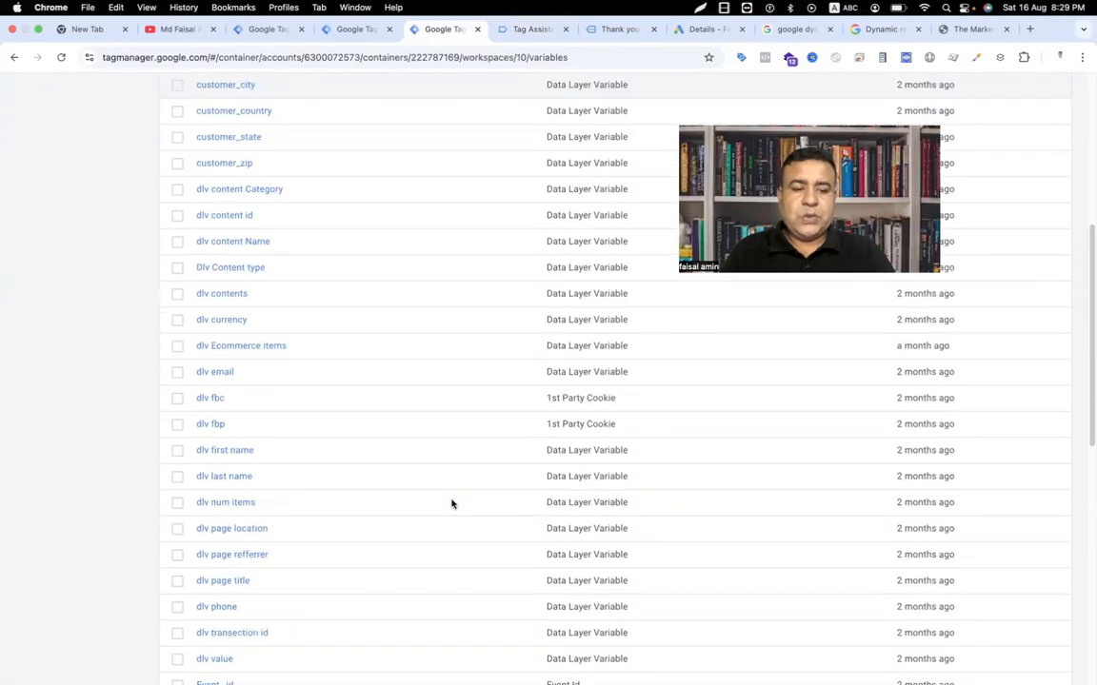
{"action": "scroll", "coordinate": [452, 504], "scroll_direction": "down", "scroll_amount": 3}
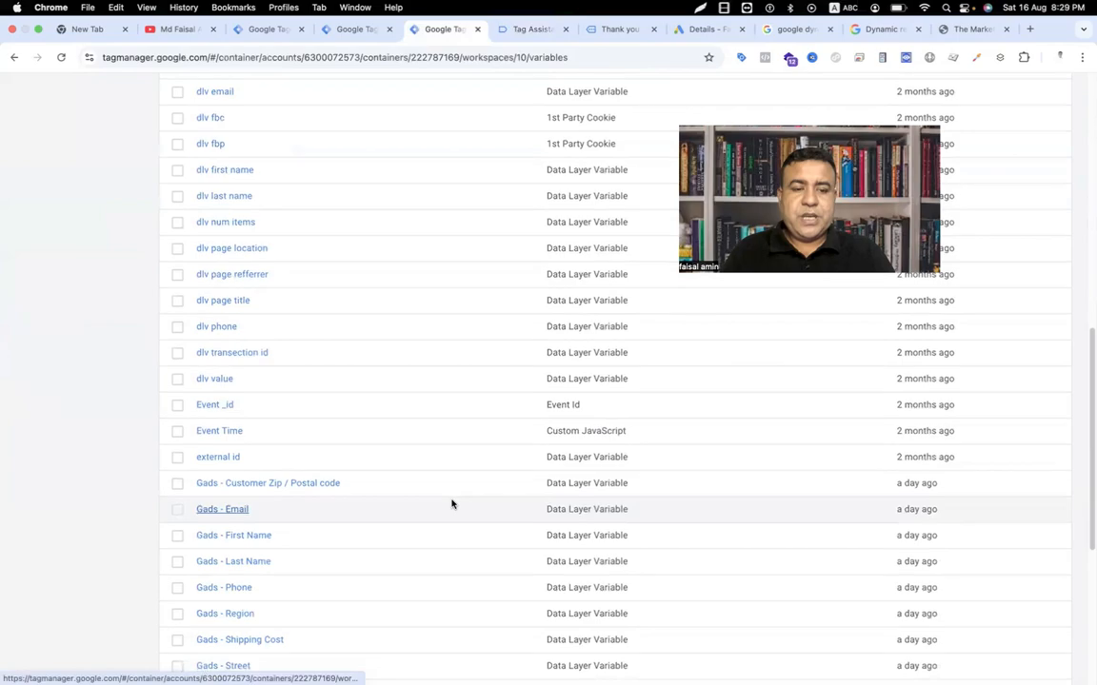
{"action": "scroll", "coordinate": [451, 504], "scroll_direction": "down", "scroll_amount": 3}
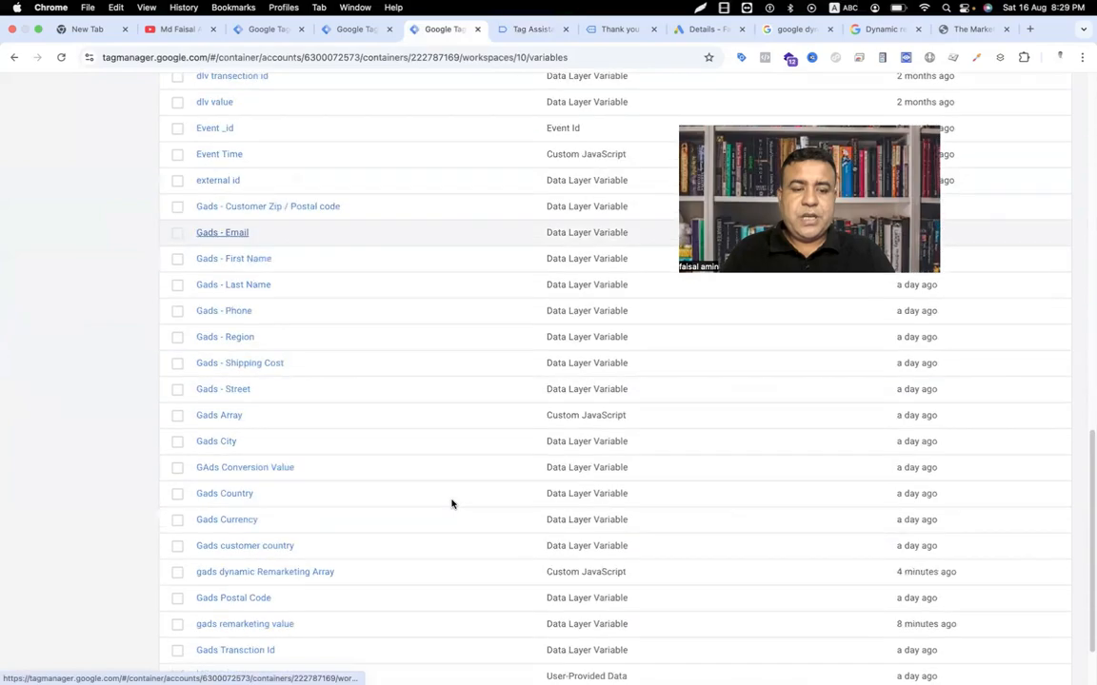
{"action": "left_click", "coordinate": [292, 574]}
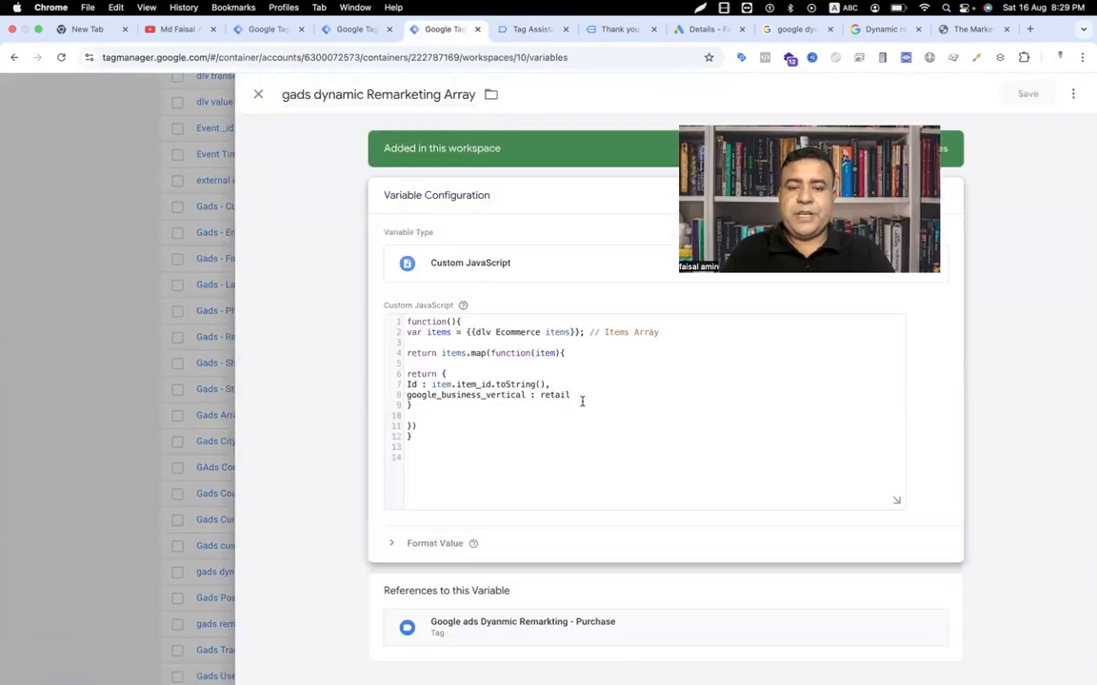
{"action": "left_click_drag", "start_coordinate": [581, 398], "coordinate": [549, 398]}
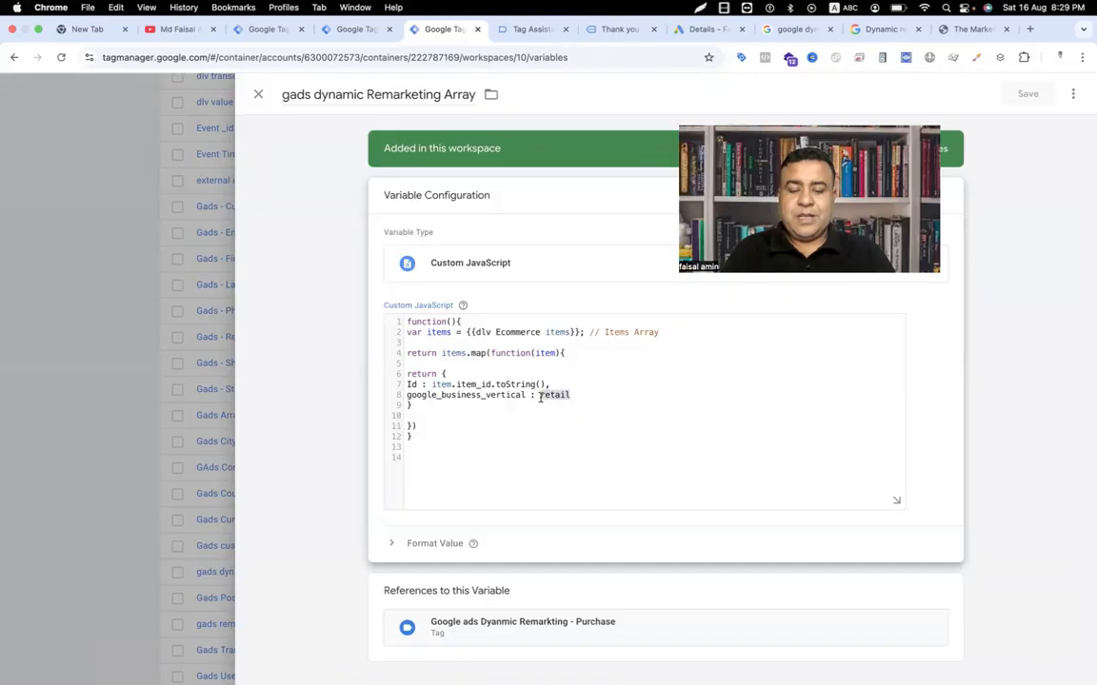
{"action": "type", "text": "'"}
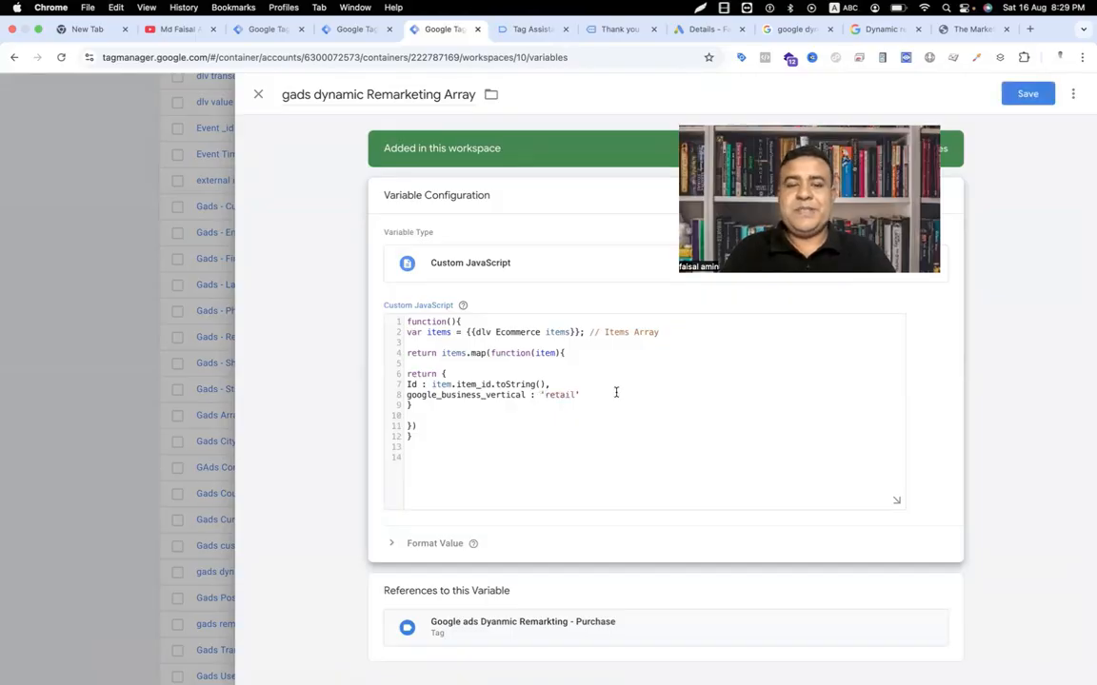
{"action": "left_click", "coordinate": [1035, 94]}
Step: Submit and publish the workspace as Version 10, then restart Preview
{"action": "left_click", "coordinate": [1044, 130]}
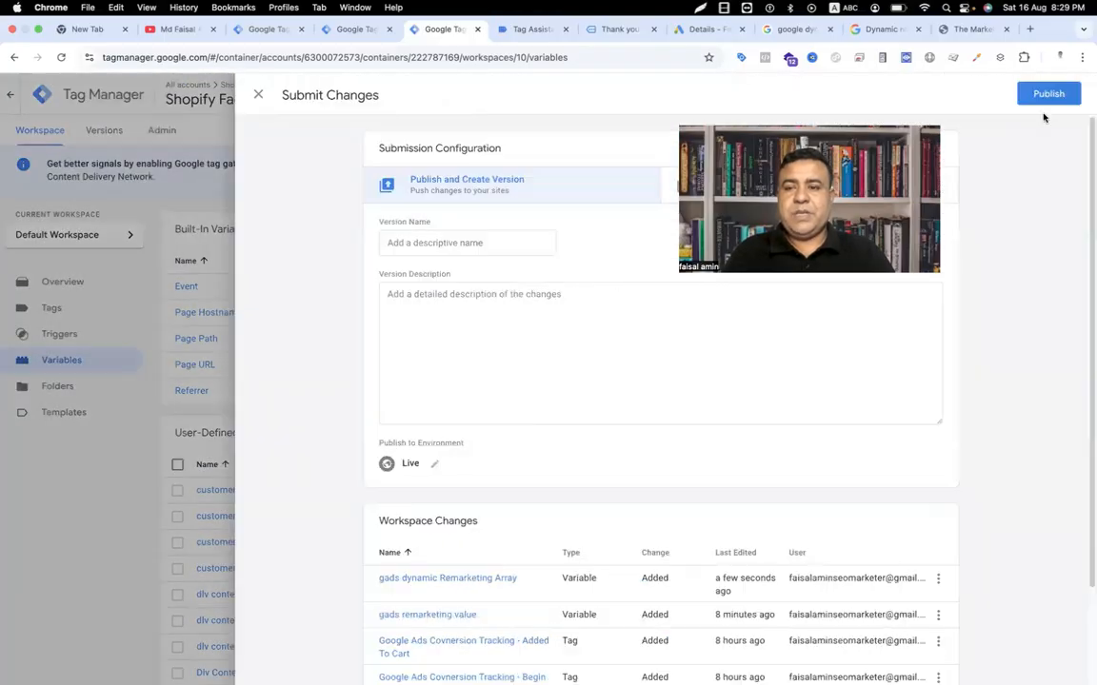
{"action": "left_click", "coordinate": [1047, 94]}
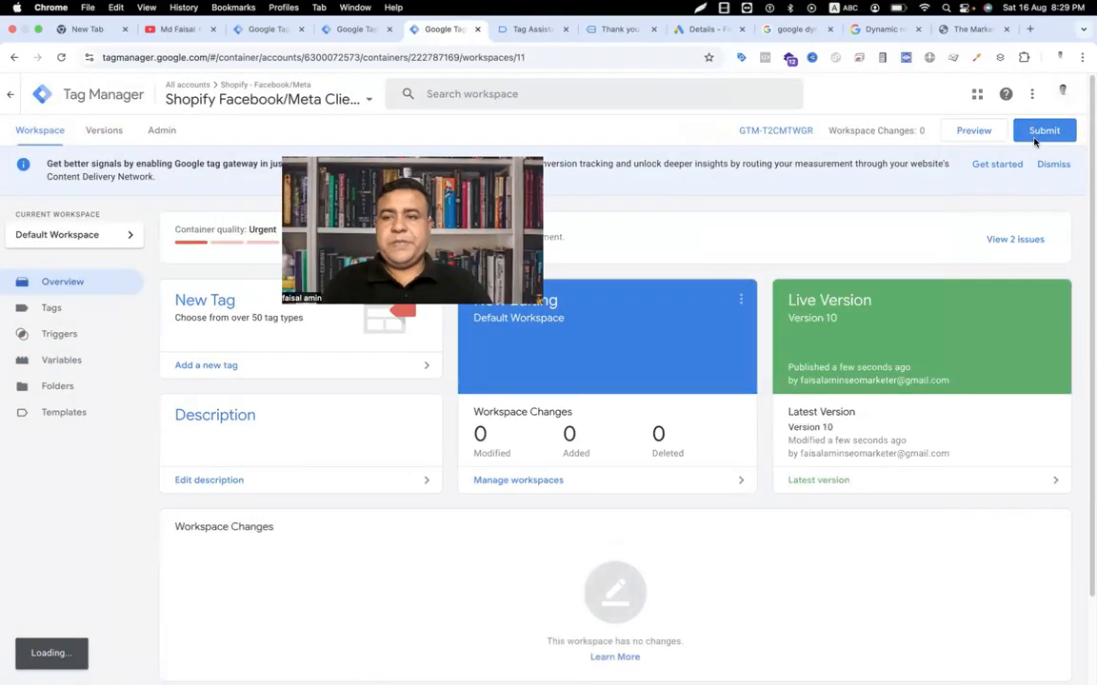
{"action": "left_click", "coordinate": [973, 130]}
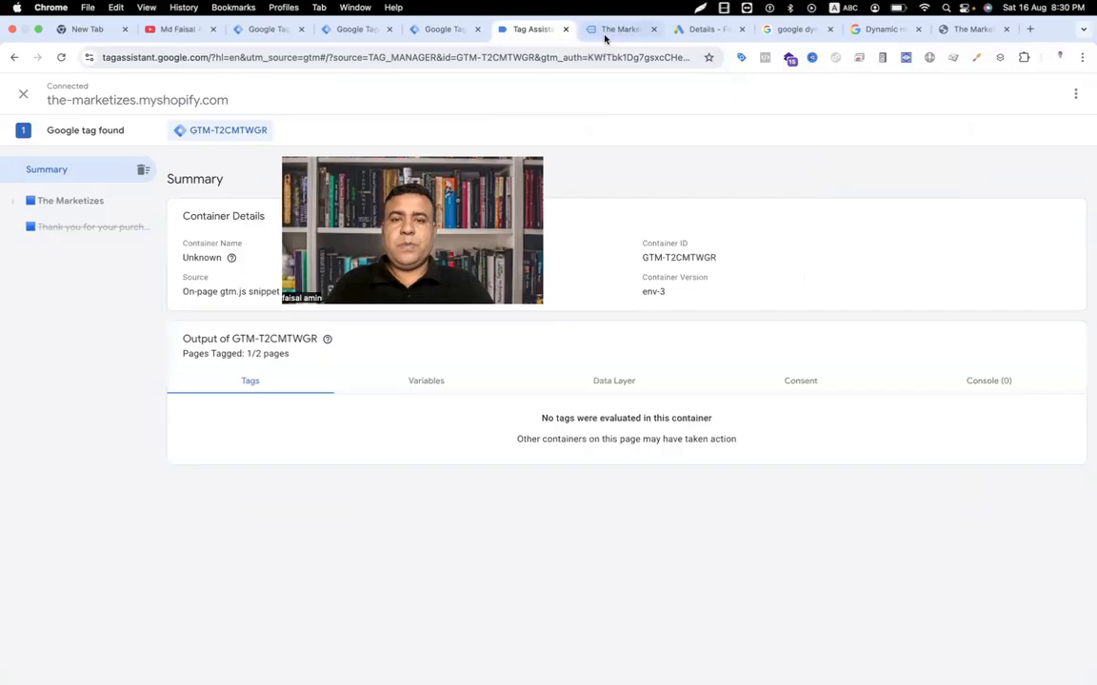
Step: Add the cardigan OM9141 and the OM9146 sport casual suit to the Shopify cart
{"action": "left_click", "coordinate": [604, 36]}
{"action": "scroll", "coordinate": [702, 451], "scroll_direction": "down", "scroll_amount": 5}
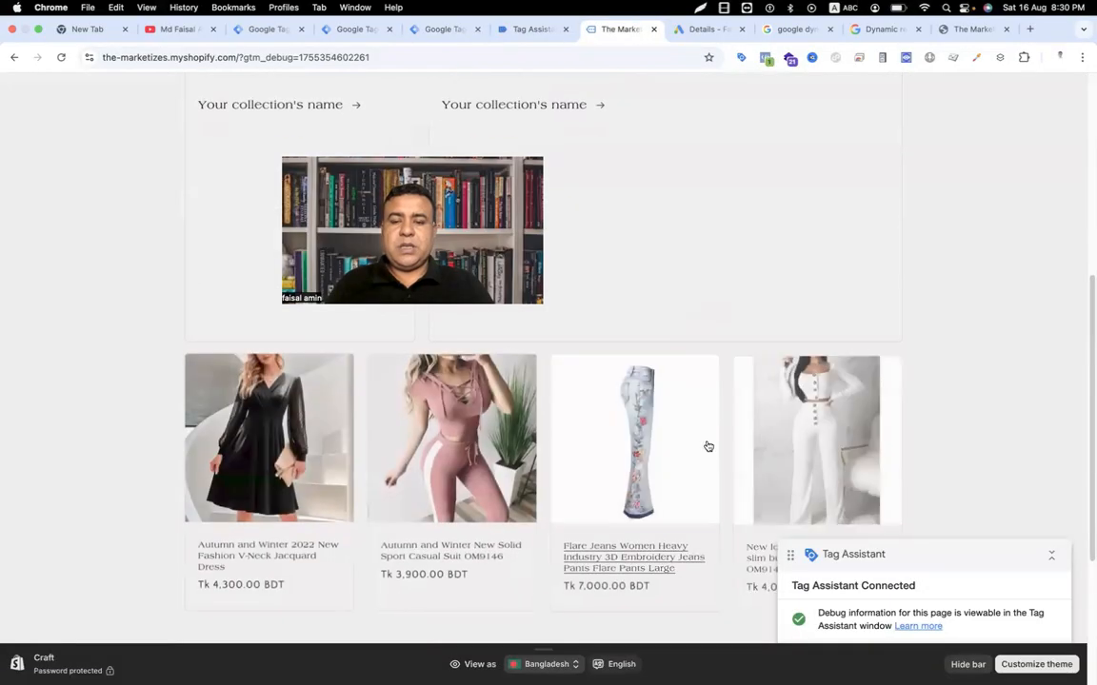
{"action": "left_click", "coordinate": [790, 441]}
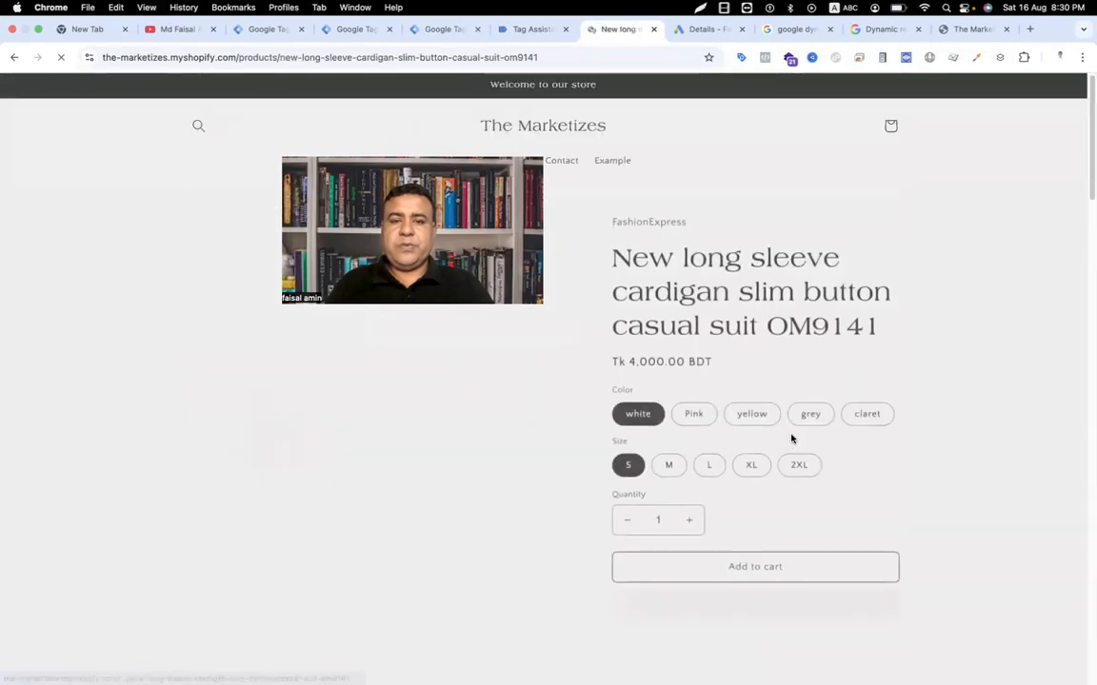
{"action": "left_click", "coordinate": [734, 564]}
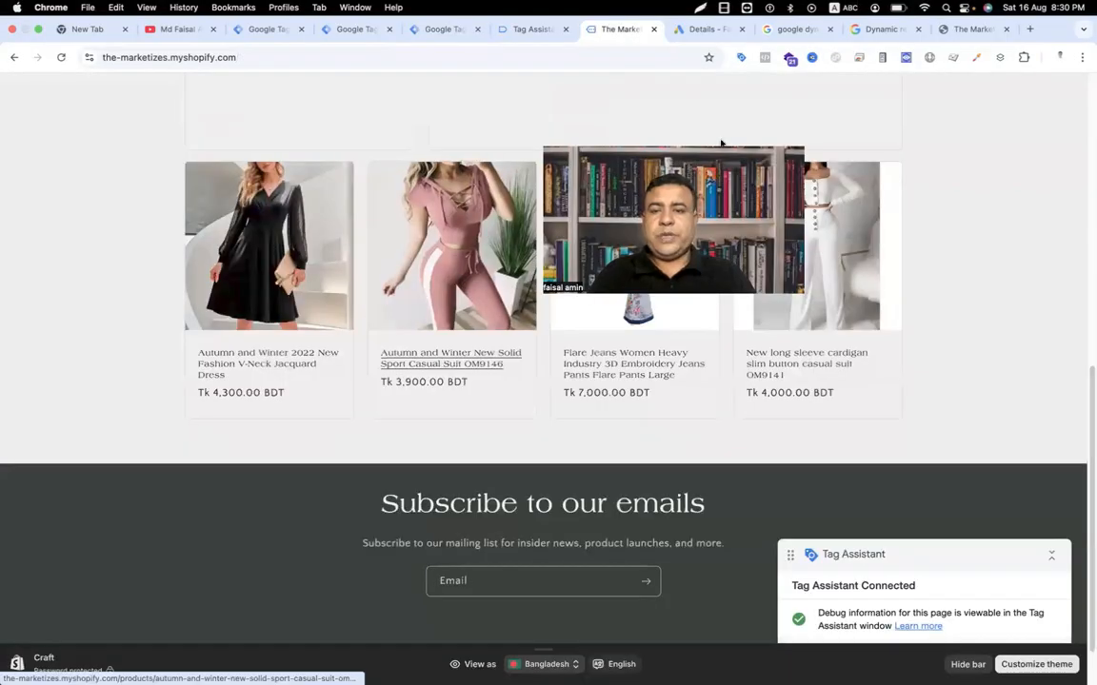
{"action": "left_click", "coordinate": [454, 286]}
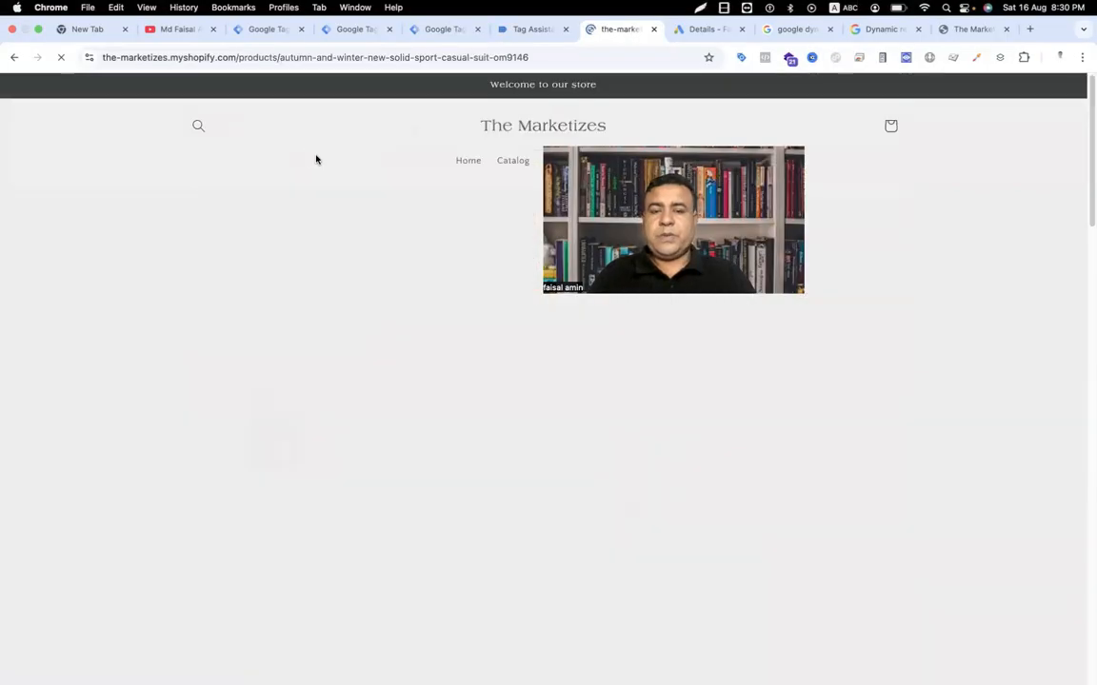
{"action": "left_click", "coordinate": [748, 478]}
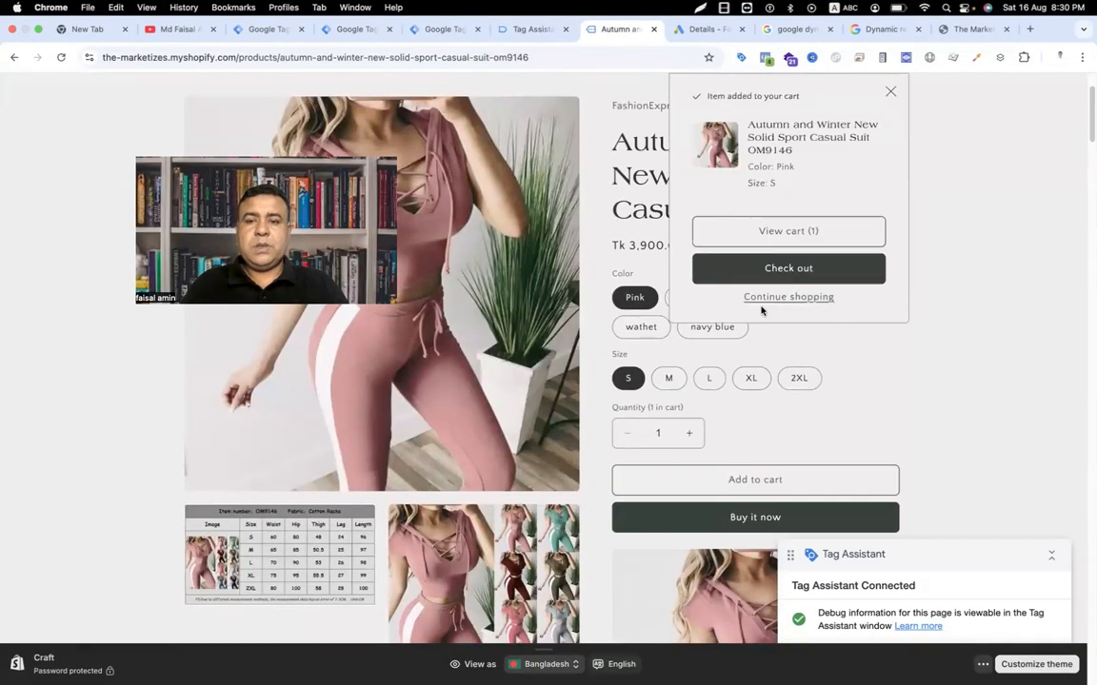
Step: Start checkout and fill contact and delivery details from the saved entry
{"action": "left_click", "coordinate": [789, 271]}
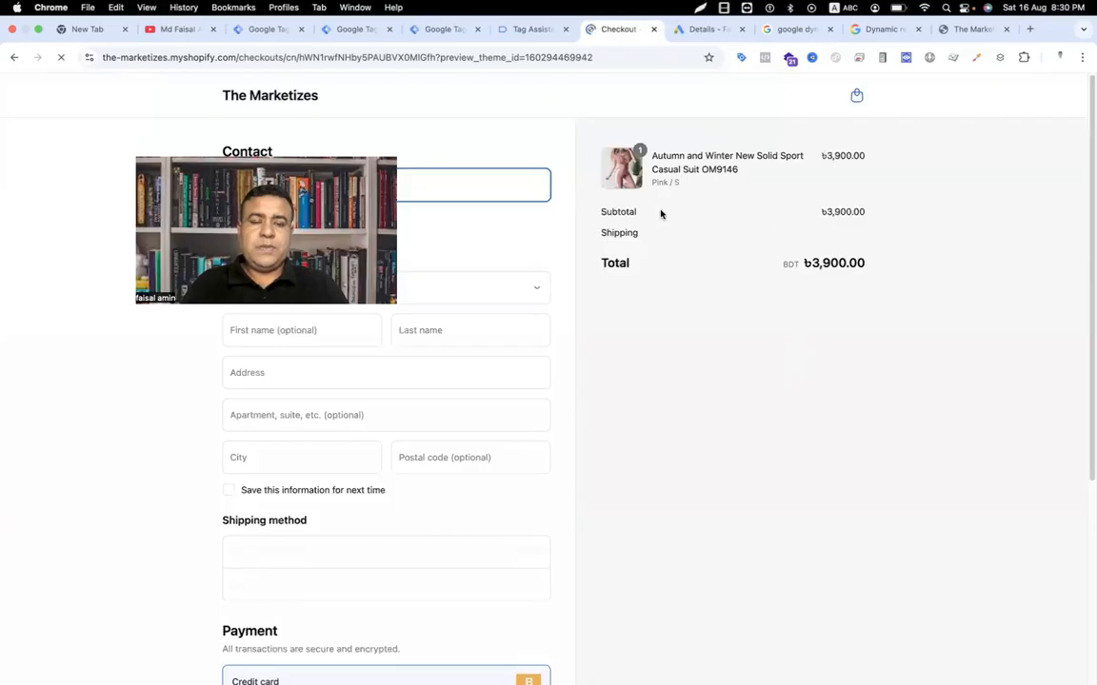
{"action": "left_click", "coordinate": [286, 185]}
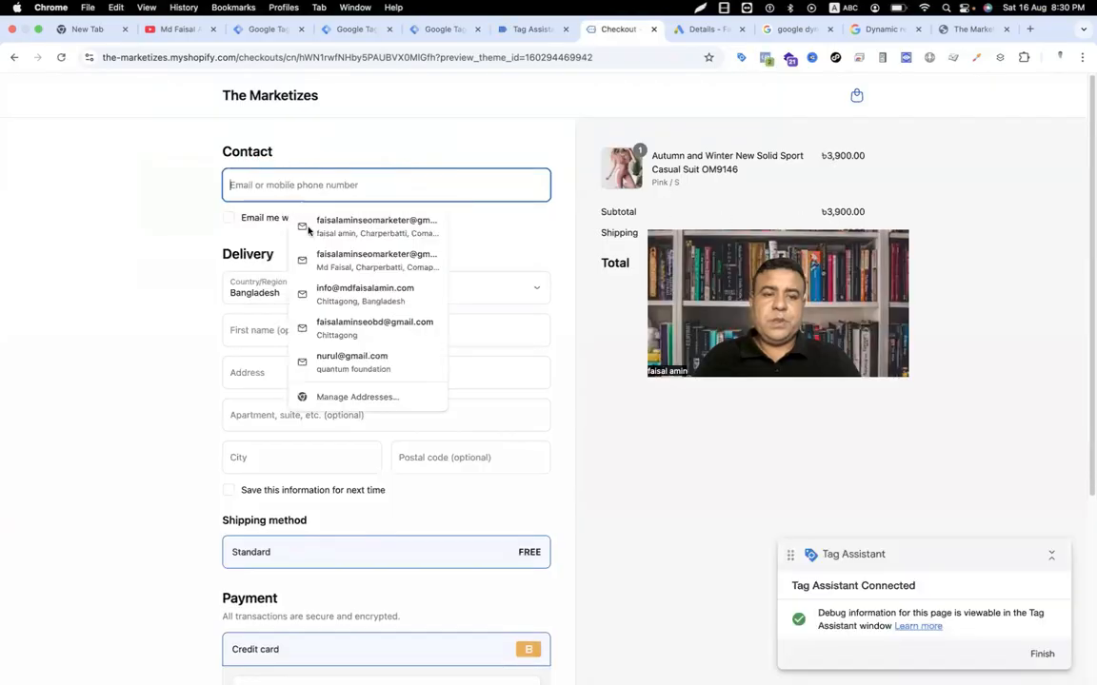
{"action": "left_click", "coordinate": [304, 227]}
{"action": "scroll", "coordinate": [376, 404], "scroll_direction": "down", "scroll_amount": 5}
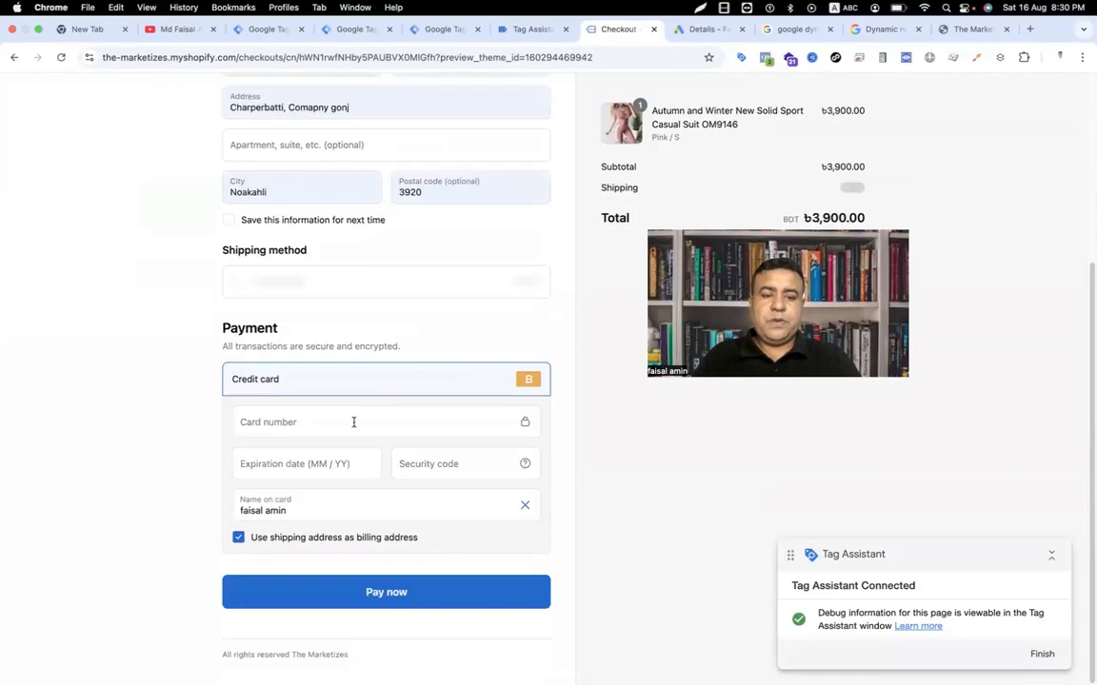
Step: Enter the test card details and pay to place the test order
{"action": "left_click", "coordinate": [354, 422]}
{"action": "type", "text": "1"}
{"action": "key", "text": "Tab"}
{"action": "type", "text": "1225"}
{"action": "key", "text": "Tab"}
{"action": "type", "text": "123"}
{"action": "left_click", "coordinate": [396, 581]}
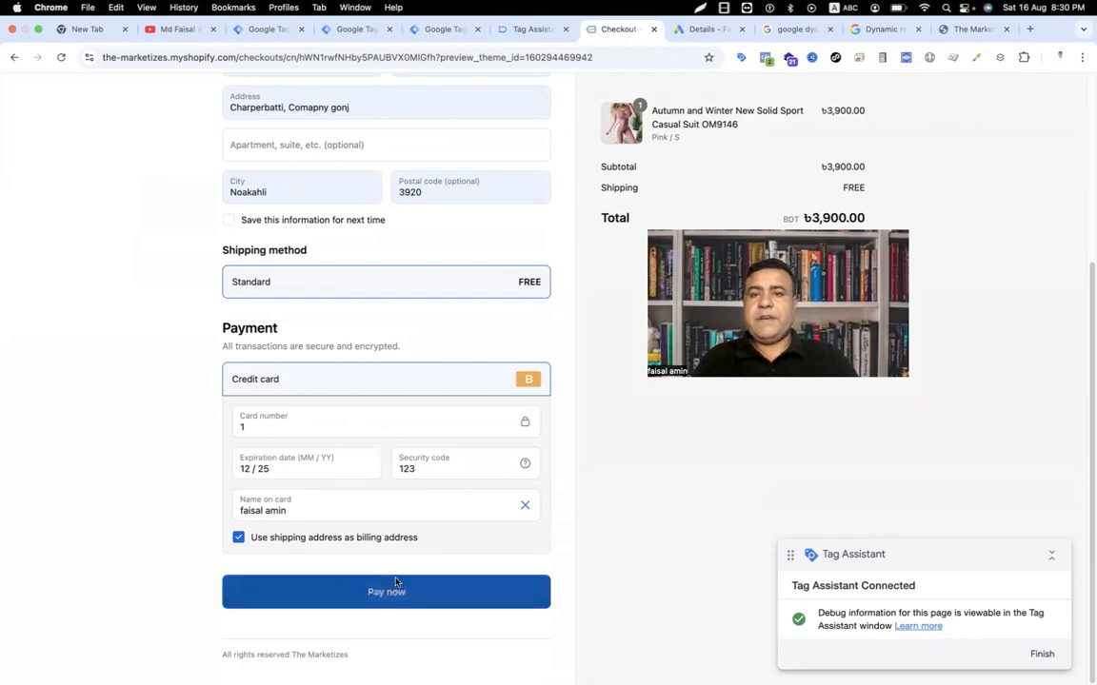
{"action": "key", "text": "super+alt+Left"}
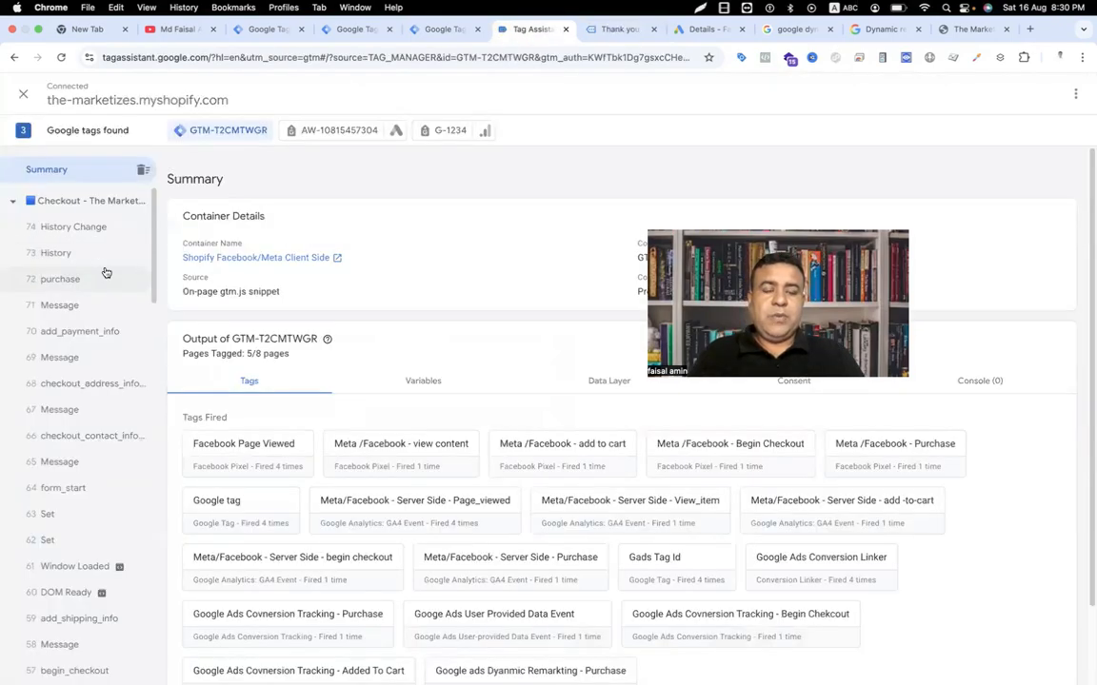
Step: Inspect the Google ads Dynamic Remarketing - Purchase tag details on event 72 purchase
{"action": "left_click", "coordinate": [107, 277]}
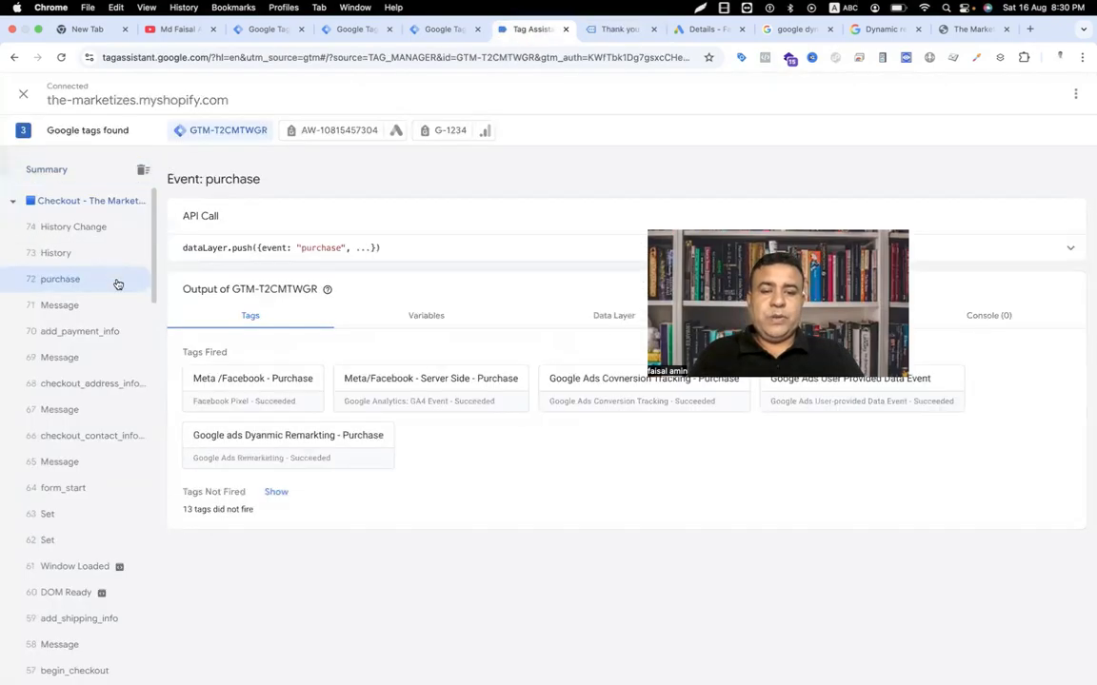
{"action": "left_click", "coordinate": [280, 448]}
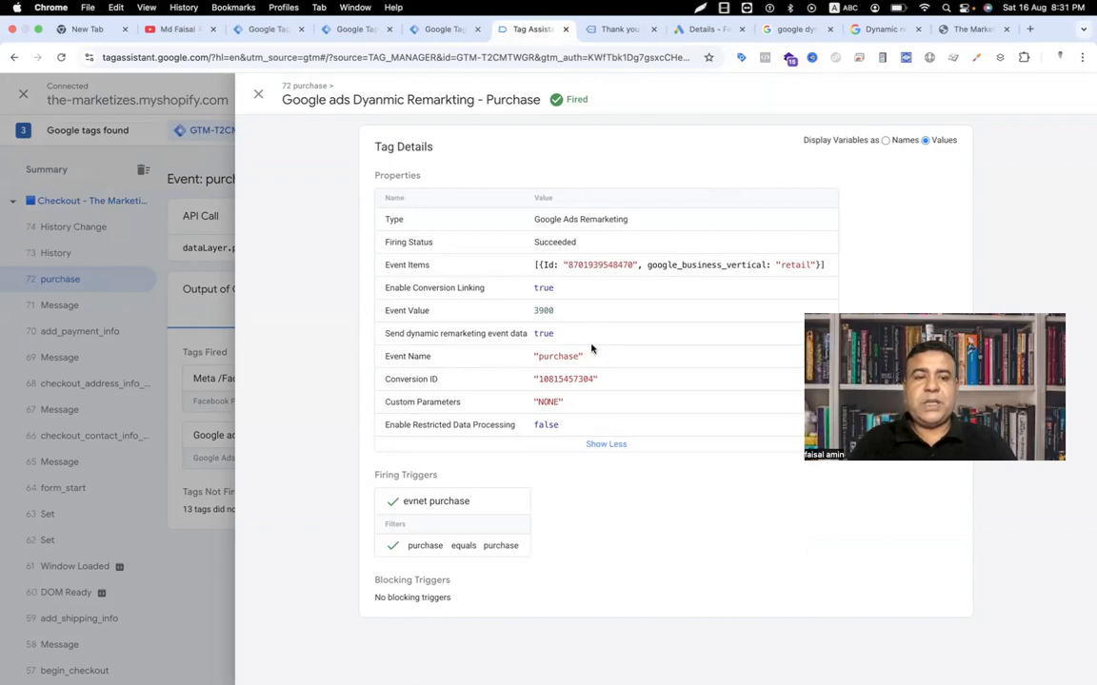
{"action": "left_click", "coordinate": [705, 30]}
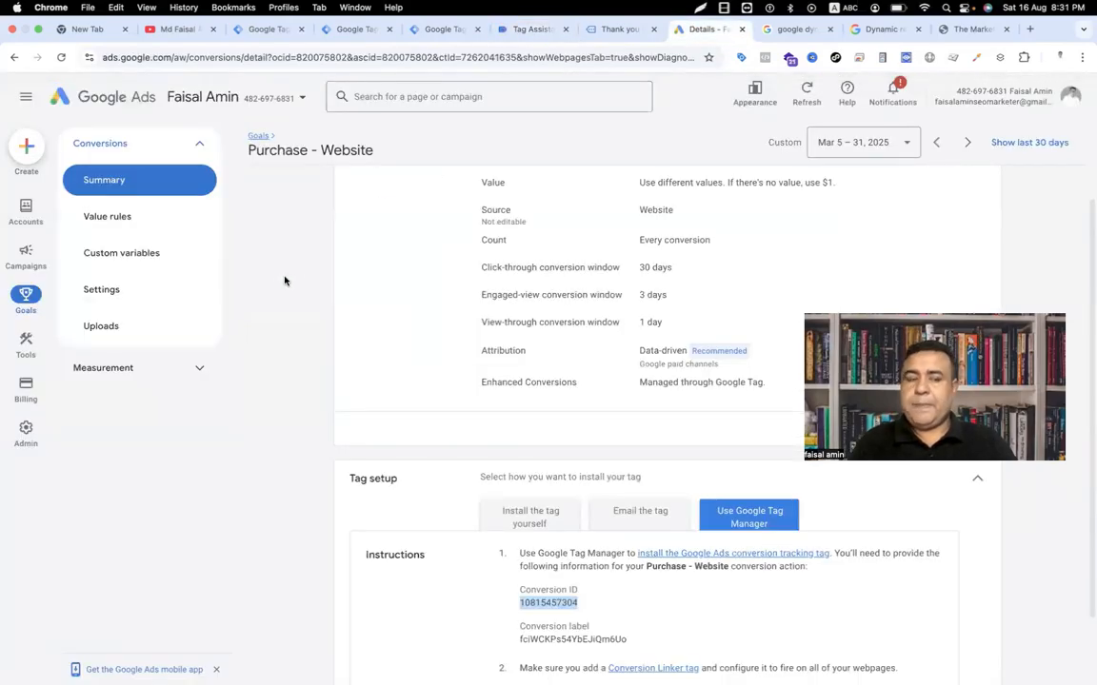
Step: Go via Audience manager's data sources to Data manager and open the Google tag's options menu
{"action": "mouse_move", "coordinate": [25, 343]}
{"action": "left_click", "coordinate": [104, 446]}
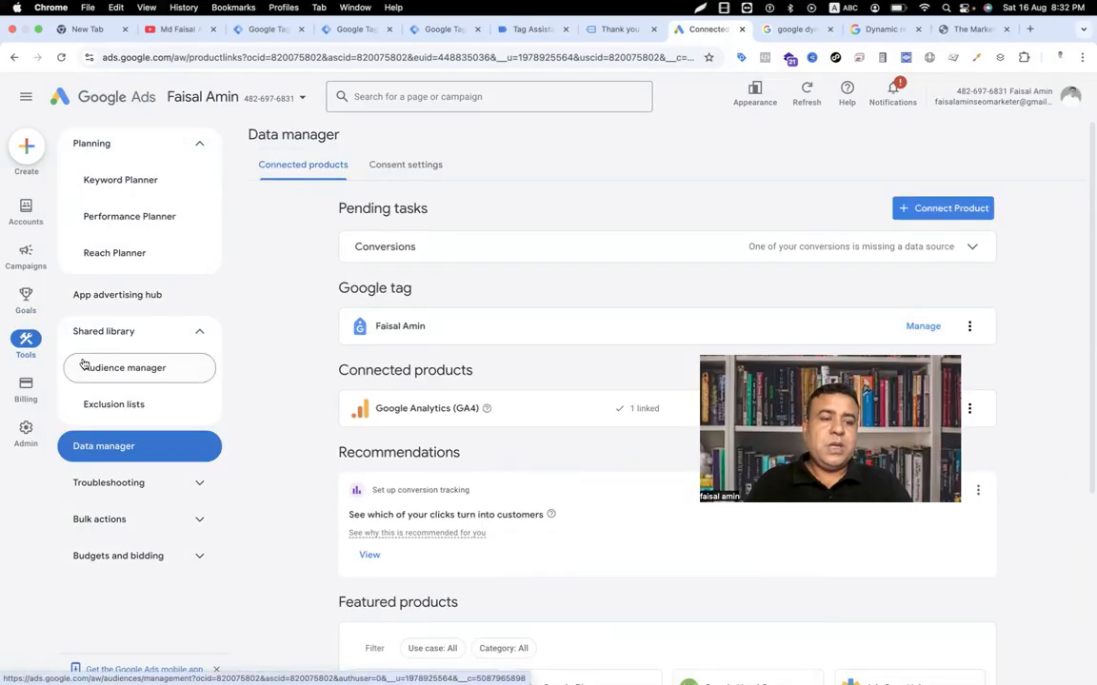
{"action": "left_click", "coordinate": [122, 332]}
{"action": "left_click", "coordinate": [122, 331]}
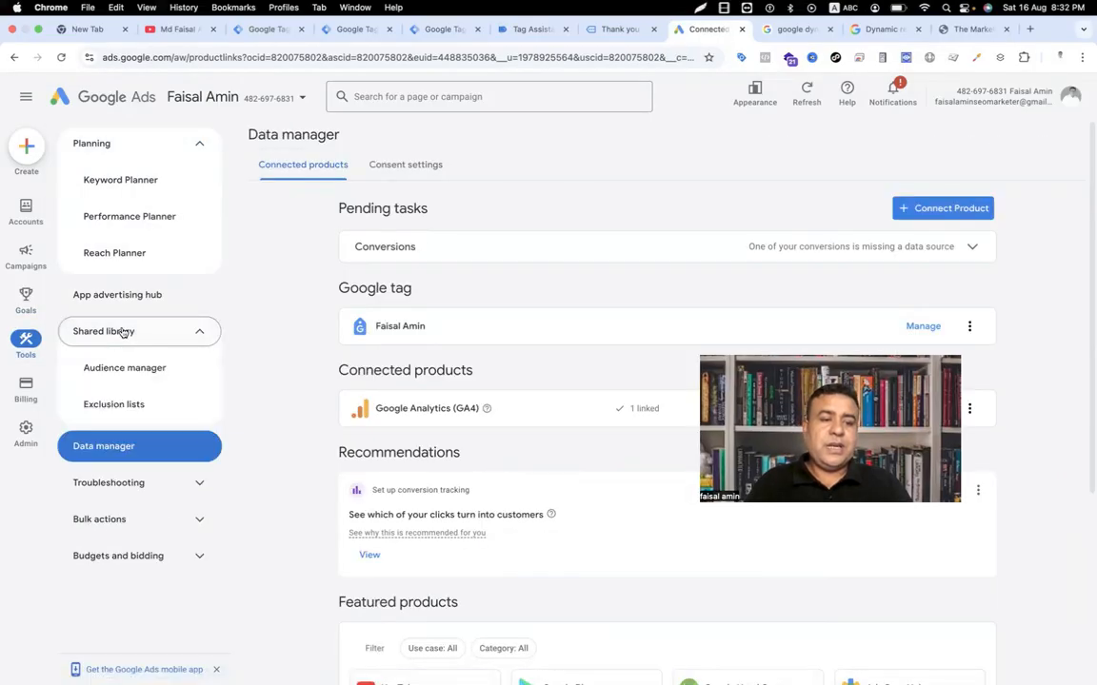
{"action": "left_click", "coordinate": [127, 367]}
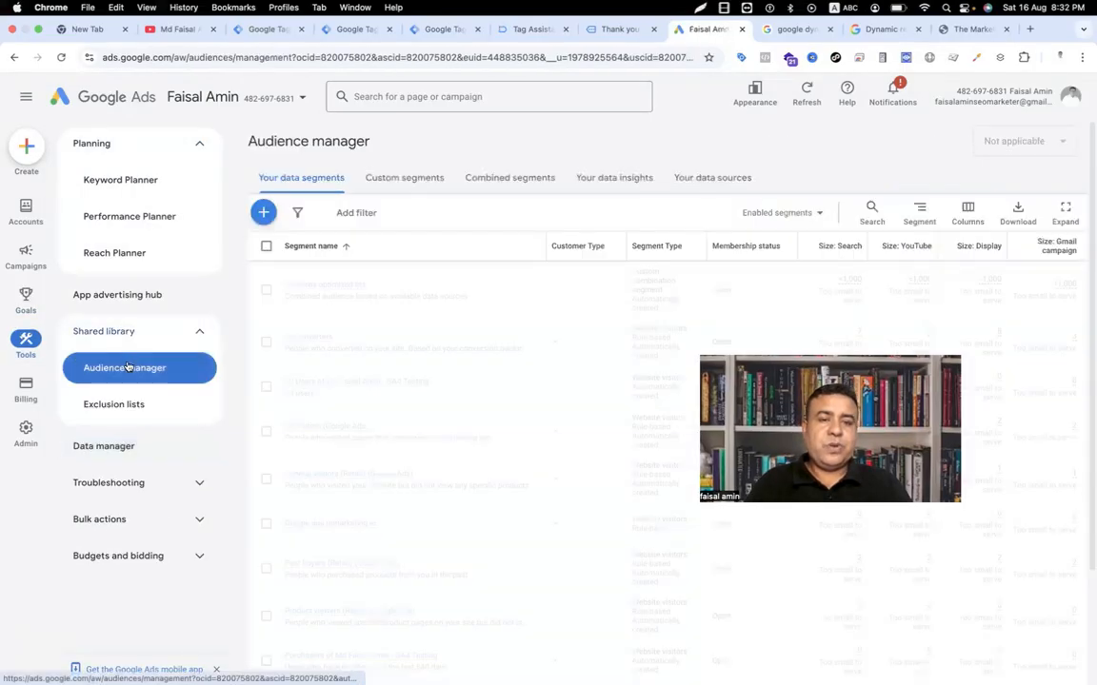
{"action": "left_click", "coordinate": [699, 180]}
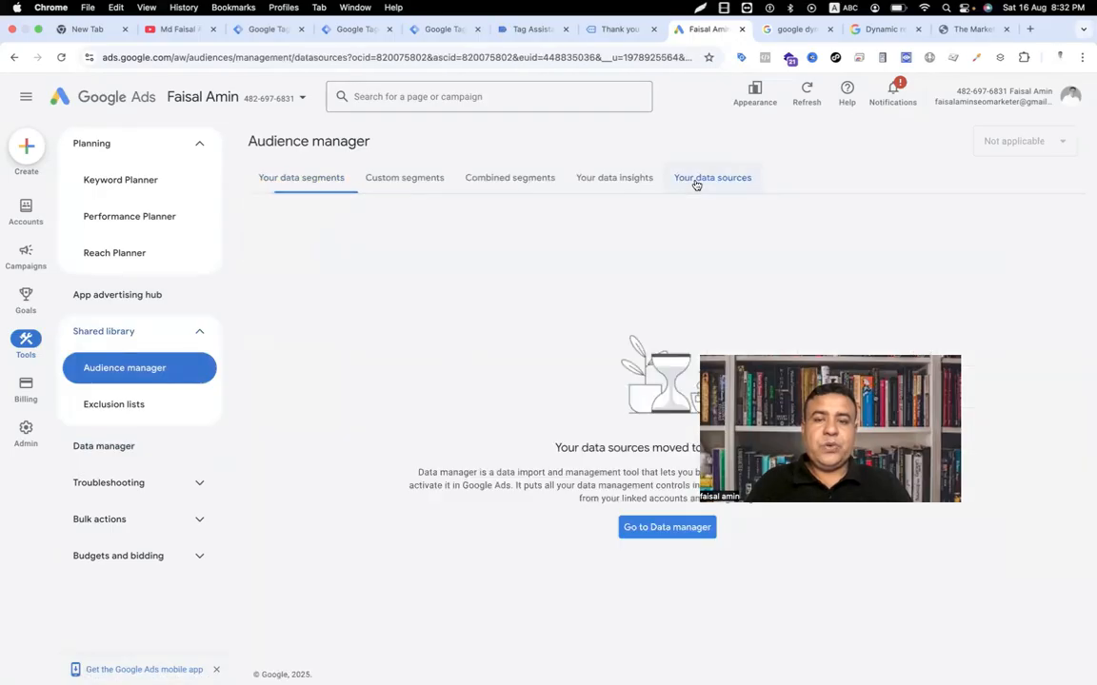
{"action": "left_click", "coordinate": [655, 527]}
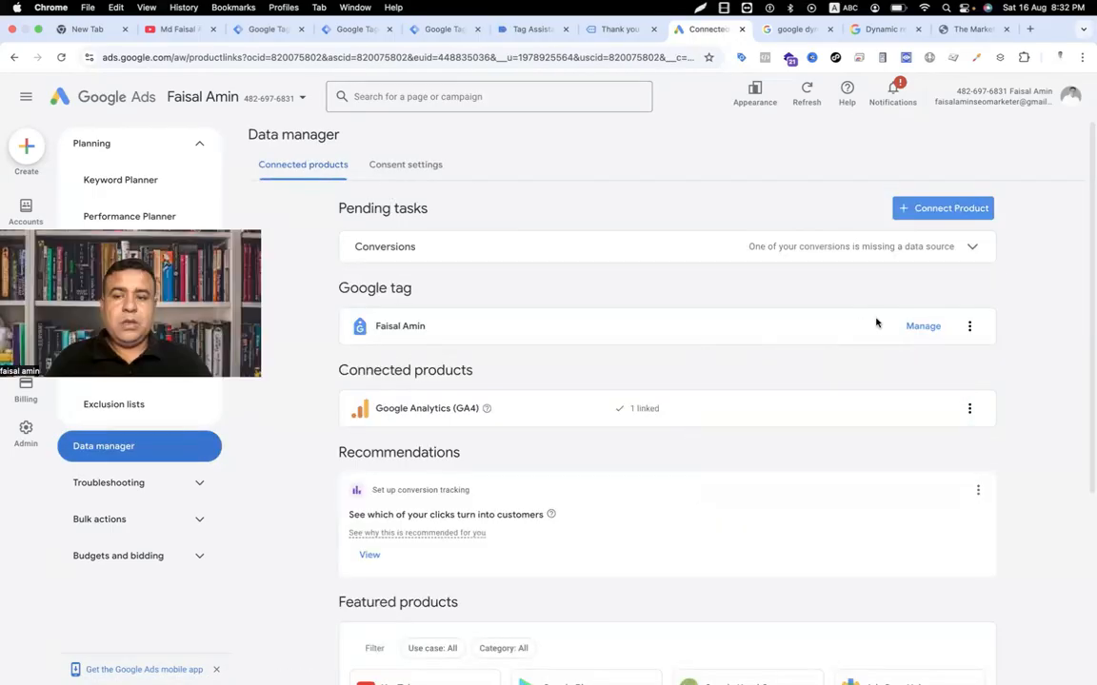
{"action": "left_click", "coordinate": [970, 326]}
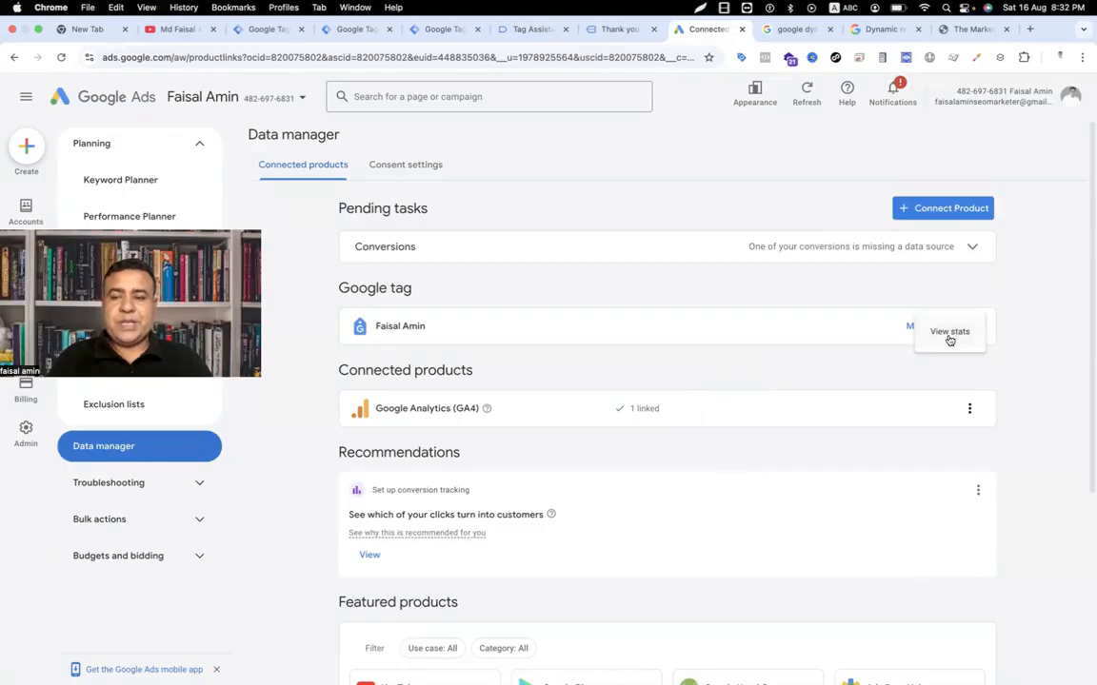
Step: View the Google tag's stats and check that the event parameter values include purchase
{"action": "left_click", "coordinate": [951, 332]}
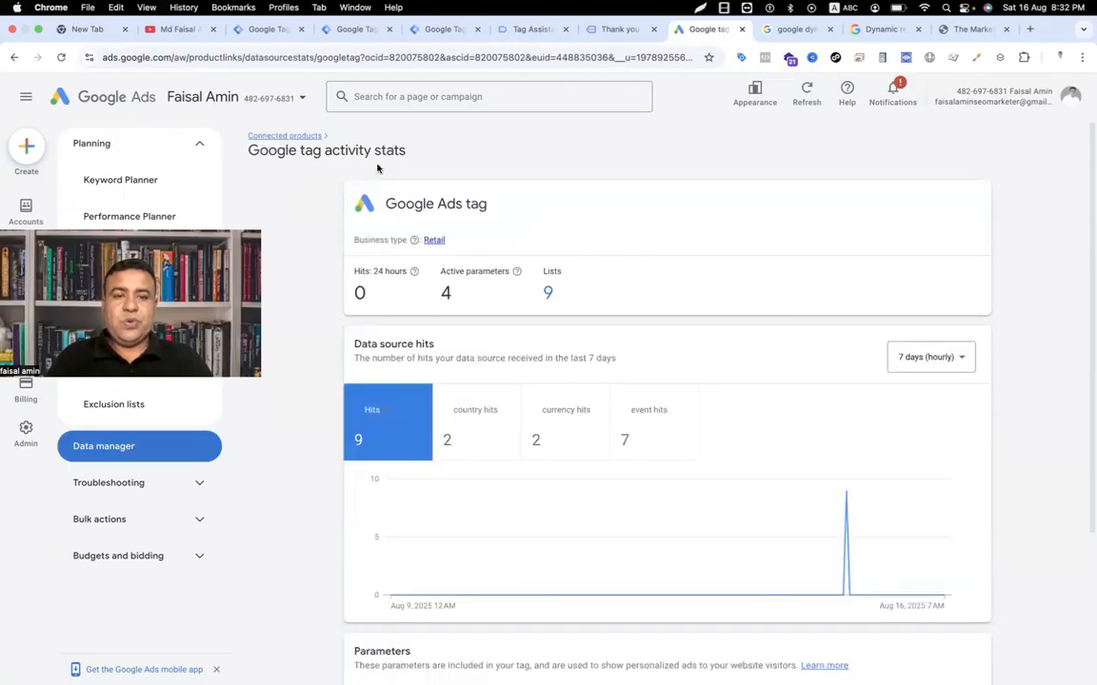
{"action": "scroll", "coordinate": [678, 428], "scroll_direction": "down", "scroll_amount": 1}
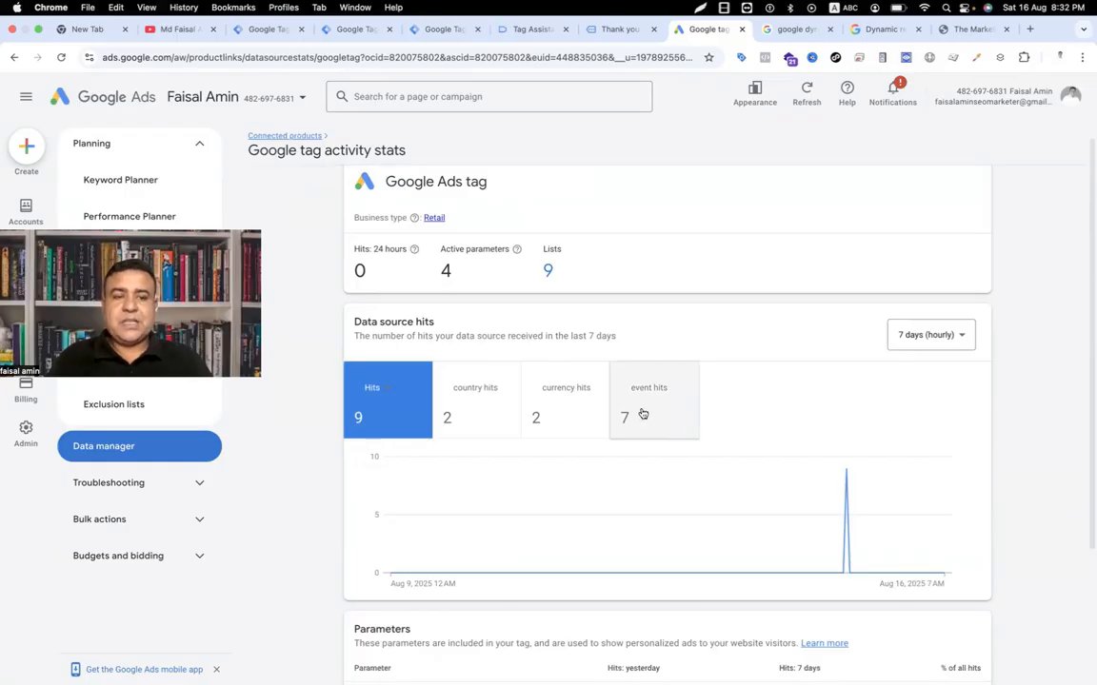
{"action": "scroll", "coordinate": [642, 414], "scroll_direction": "down", "scroll_amount": 3}
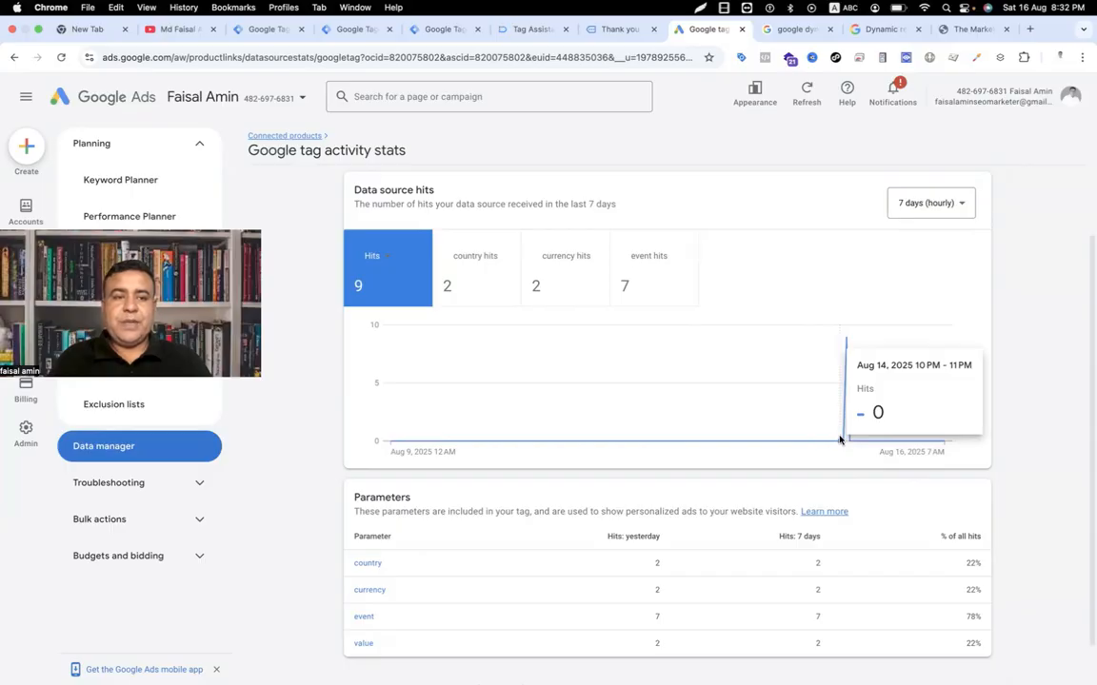
{"action": "left_click", "coordinate": [362, 617]}
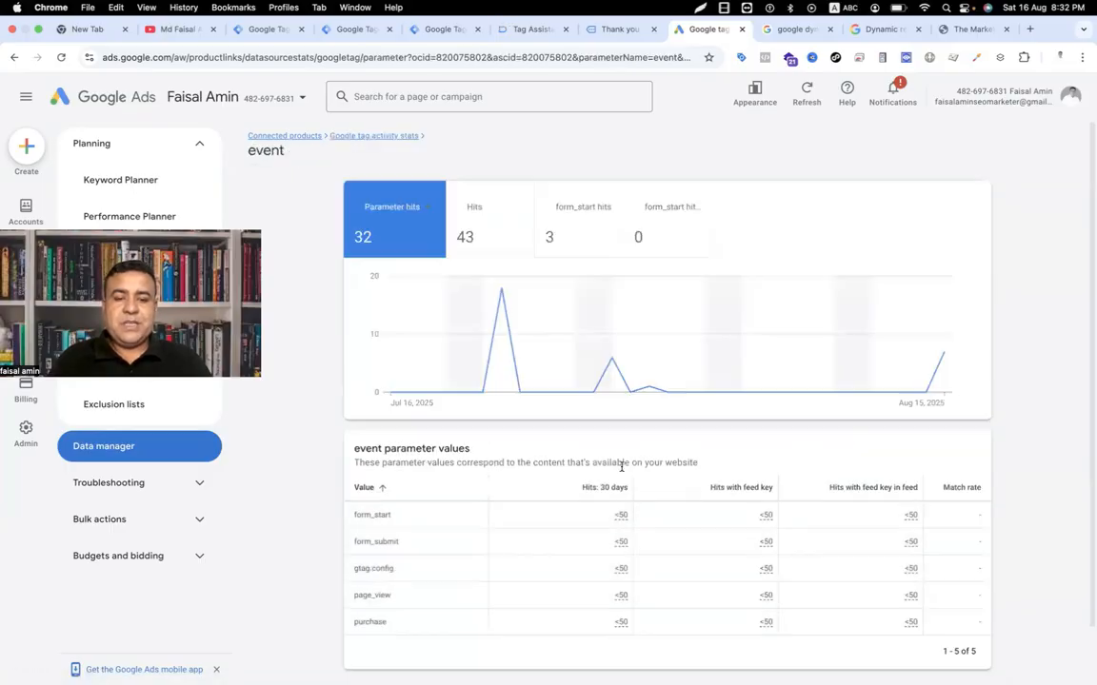
{"action": "scroll", "coordinate": [621, 466], "scroll_direction": "down", "scroll_amount": 2}
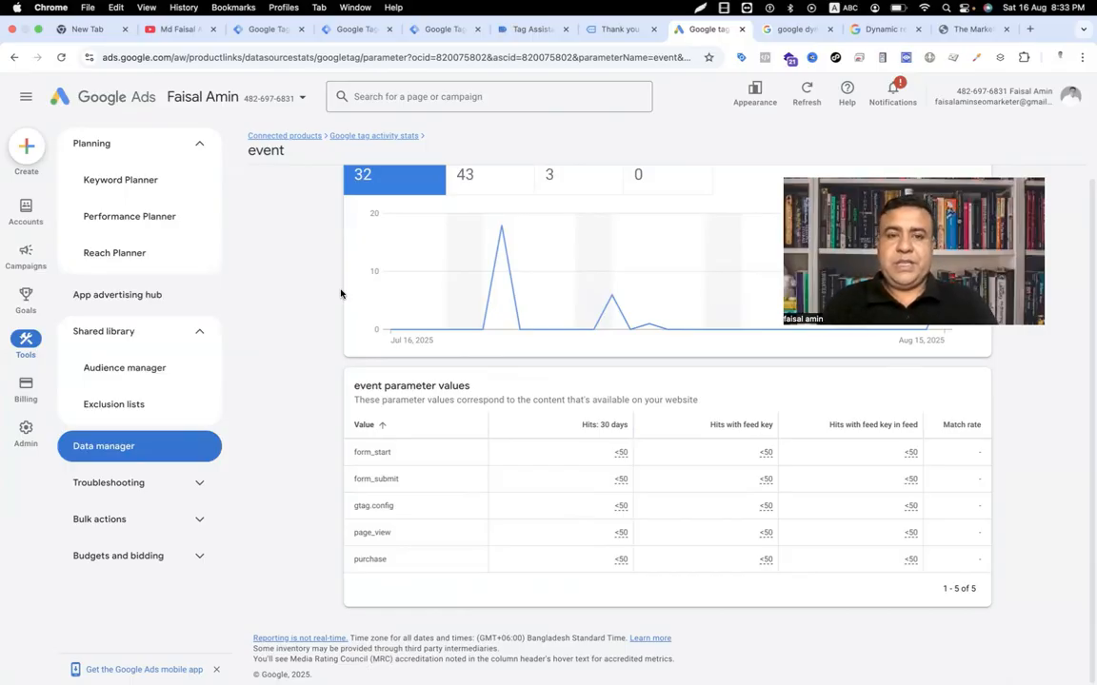
{"action": "left_click", "coordinate": [890, 30]}
Step: Highlight the purchase event name in the help article's recommended events table
{"action": "scroll", "coordinate": [380, 458], "scroll_direction": "down", "scroll_amount": 5}
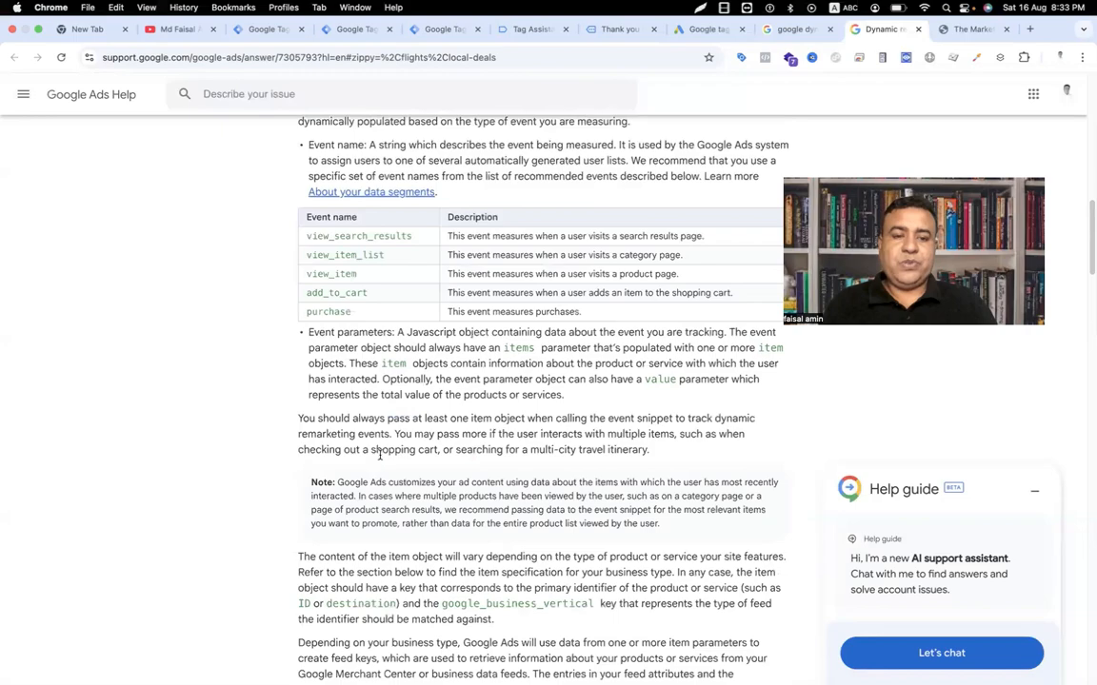
{"action": "left_click_drag", "start_coordinate": [305, 211], "coordinate": [362, 232]}
{"action": "left_click", "coordinate": [334, 286]}
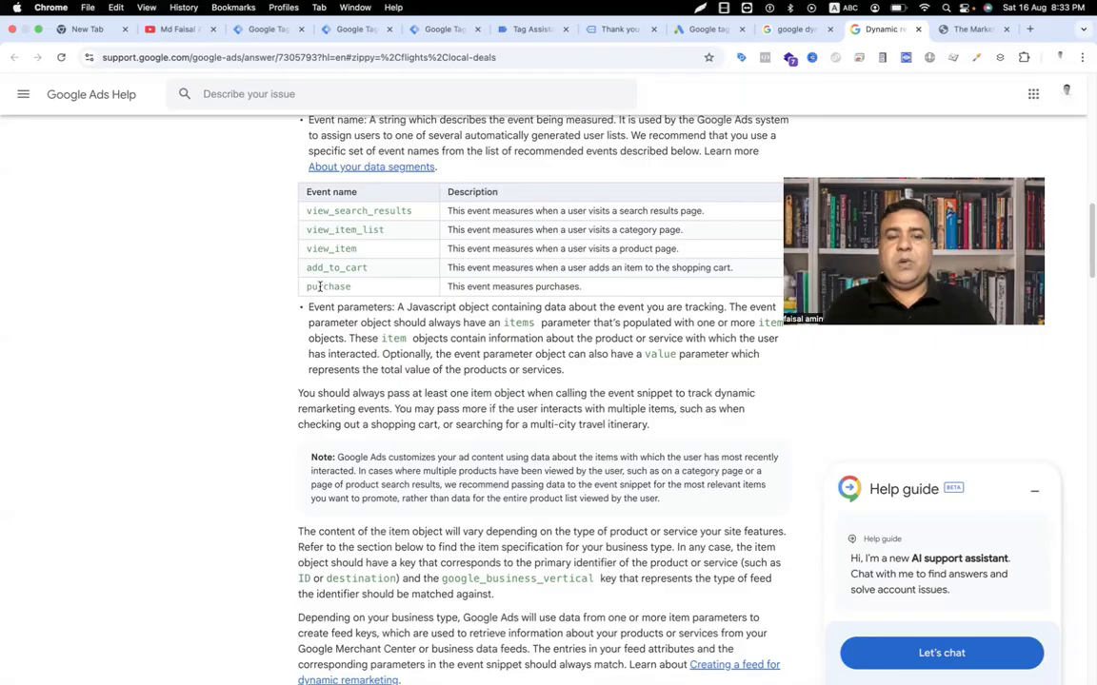
{"action": "left_click_drag", "start_coordinate": [323, 287], "coordinate": [339, 288]}
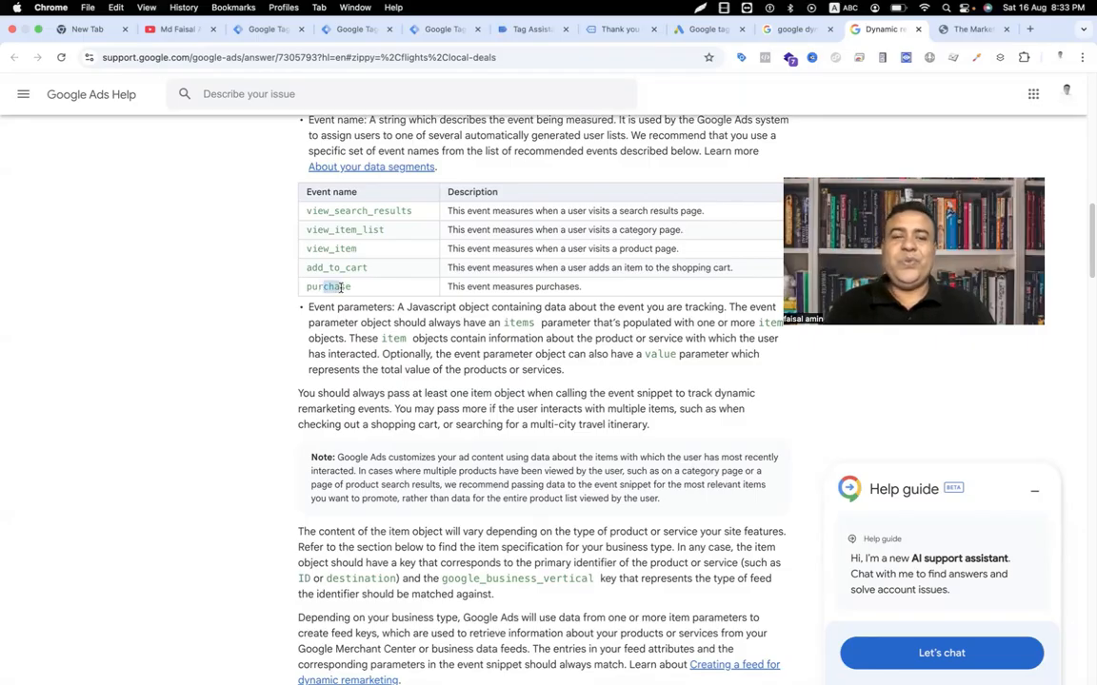